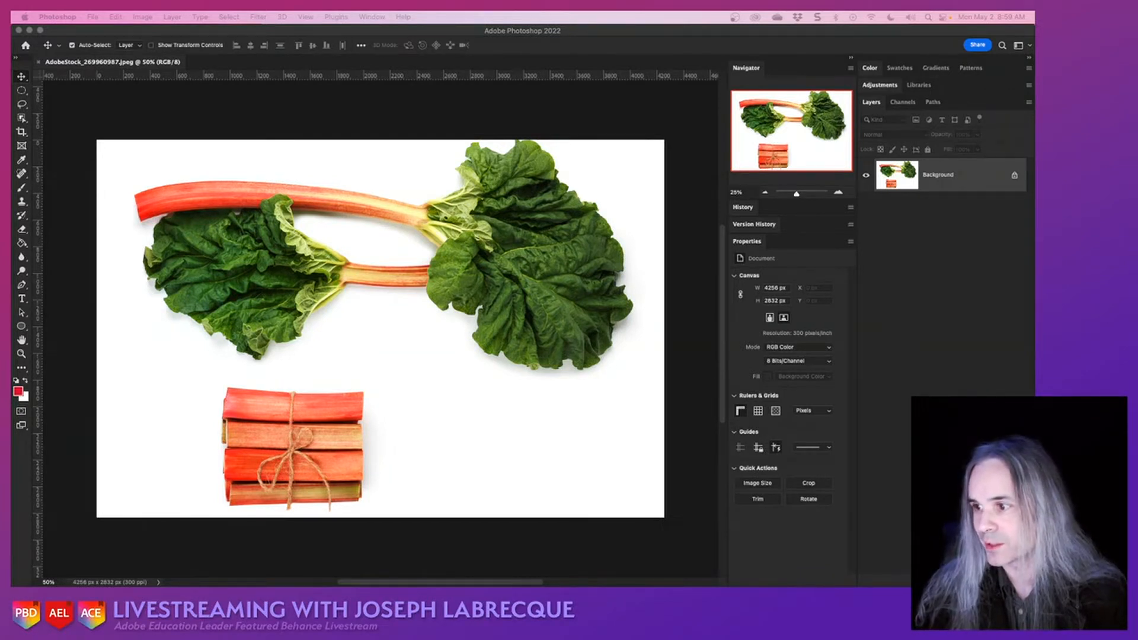
- Switch to InDesign and set up a new Letter print document with 2 pages, starting at page number 2
key("super+Tab")
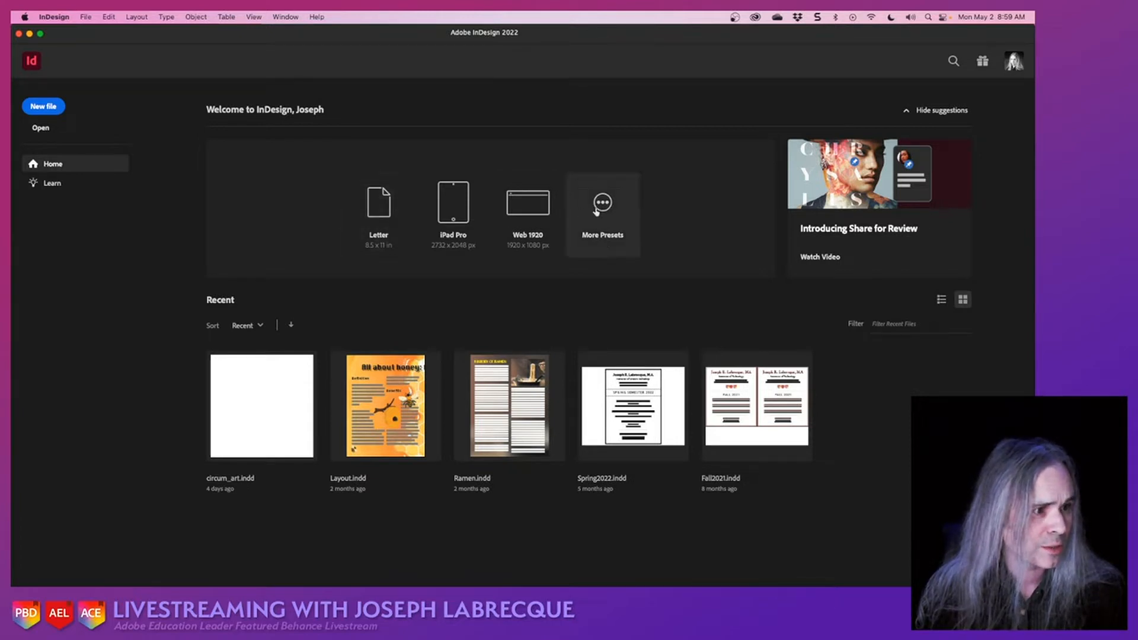
left_click(597, 210)
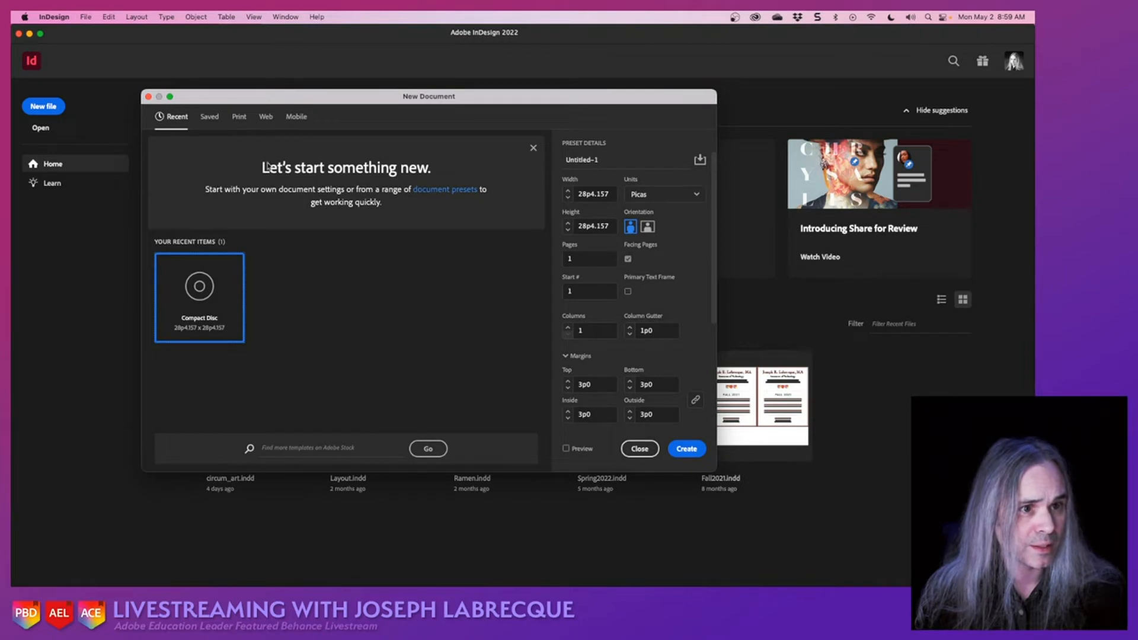
left_click(238, 119)
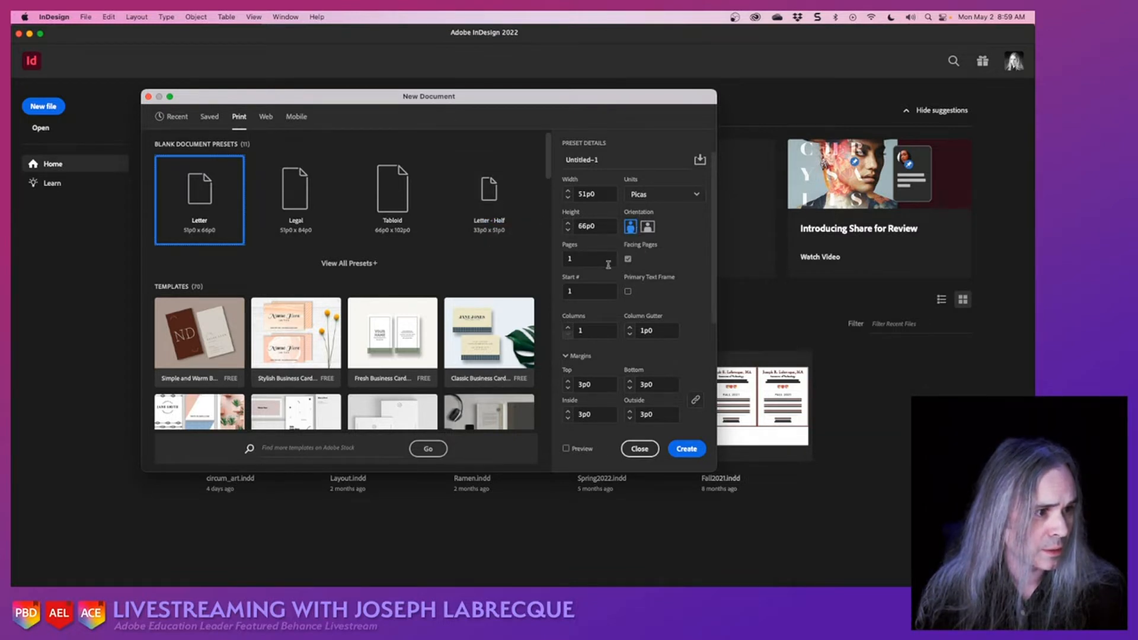
left_click(568, 259)
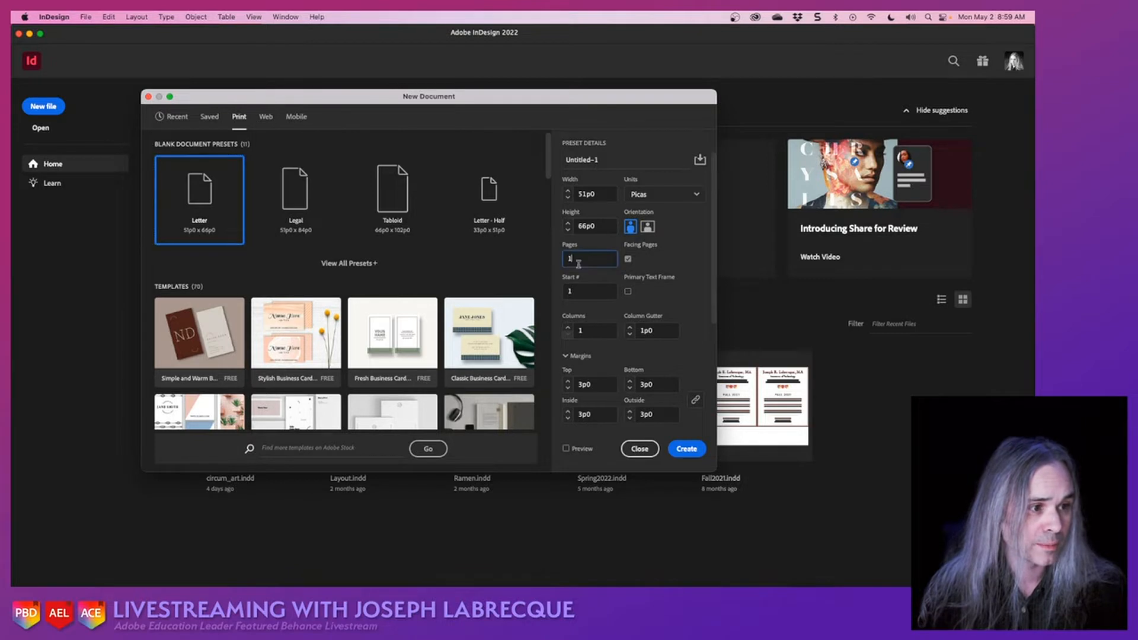
type("2")
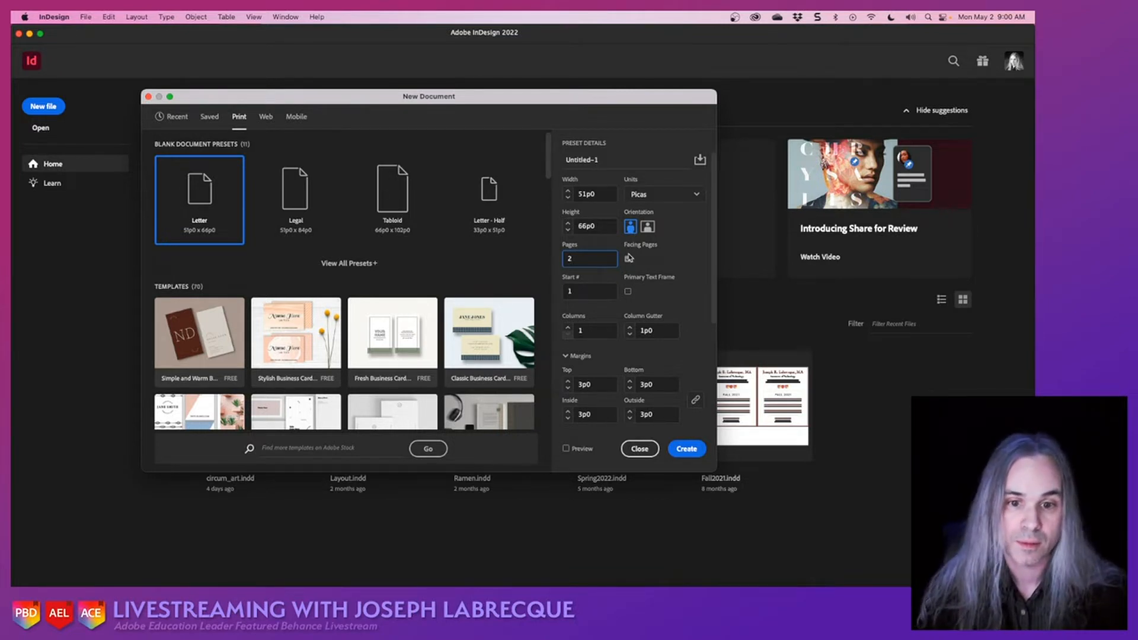
left_click(580, 293)
key("BackSpace")
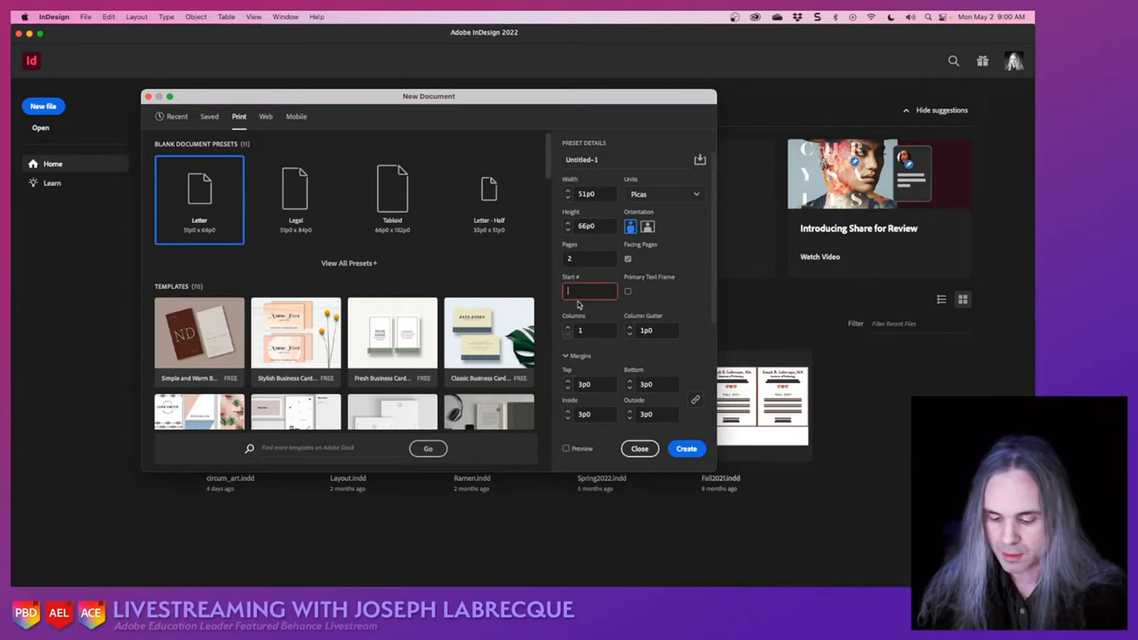
type("2")
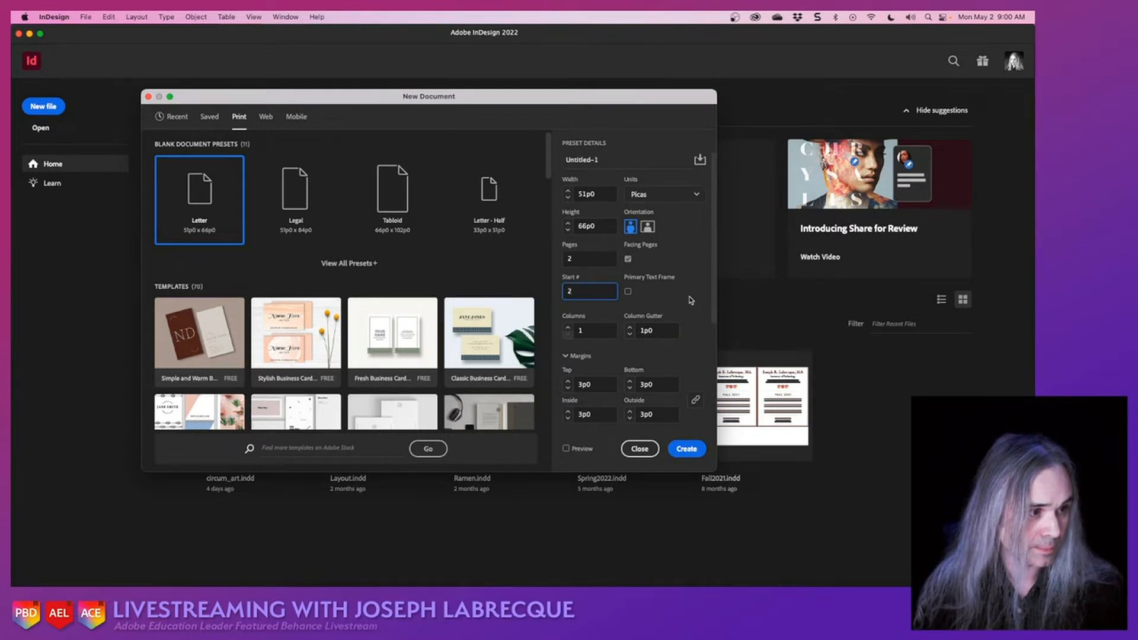
- Set the new document to 4 columns, create it, and fit the whole spread in view
left_click_drag(713, 303, 716, 337)
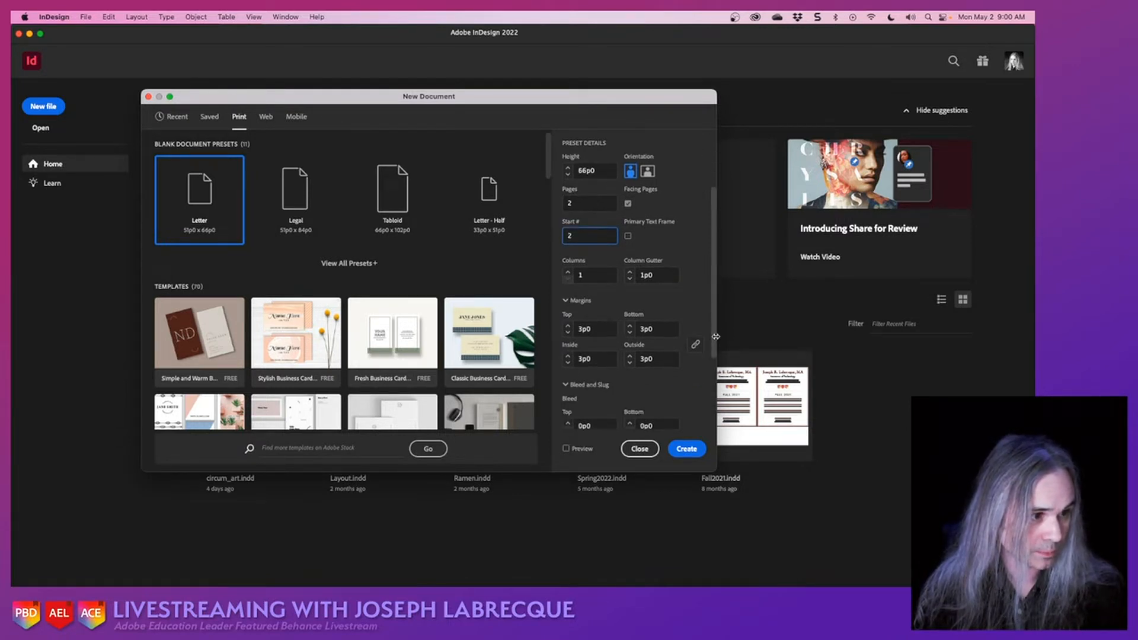
left_click(571, 274)
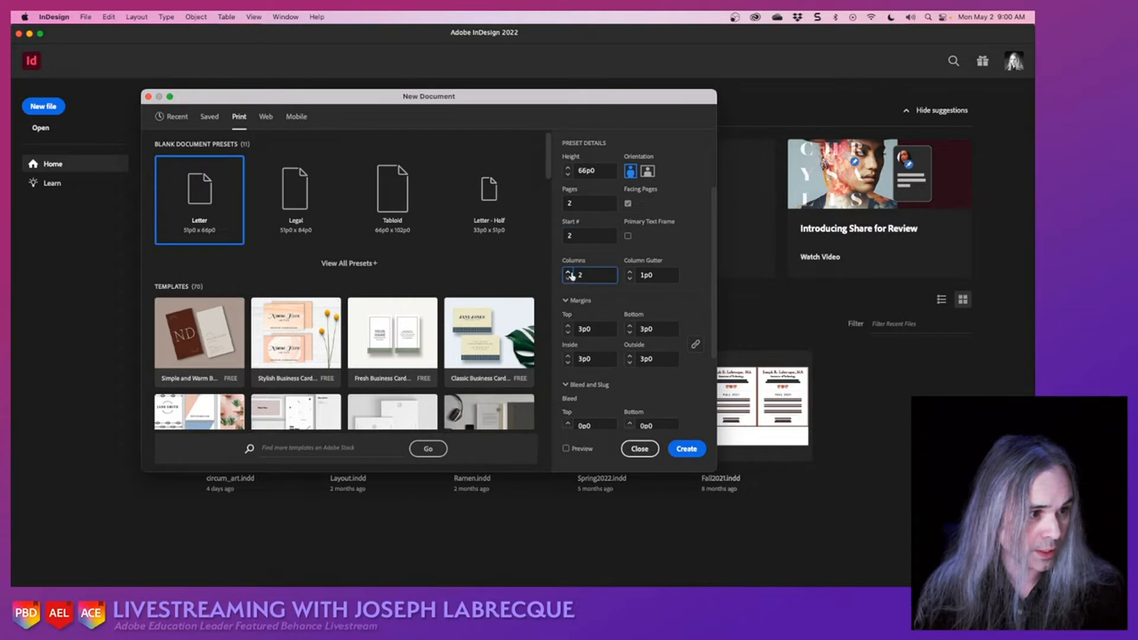
left_click(568, 273)
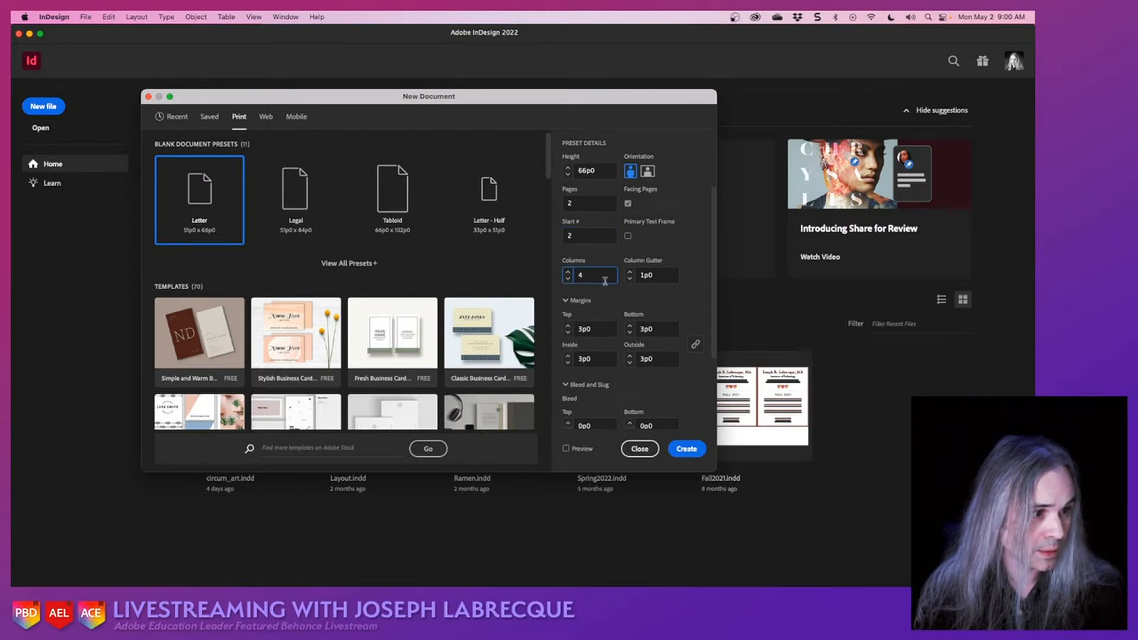
scroll(690, 310, "down", 5)
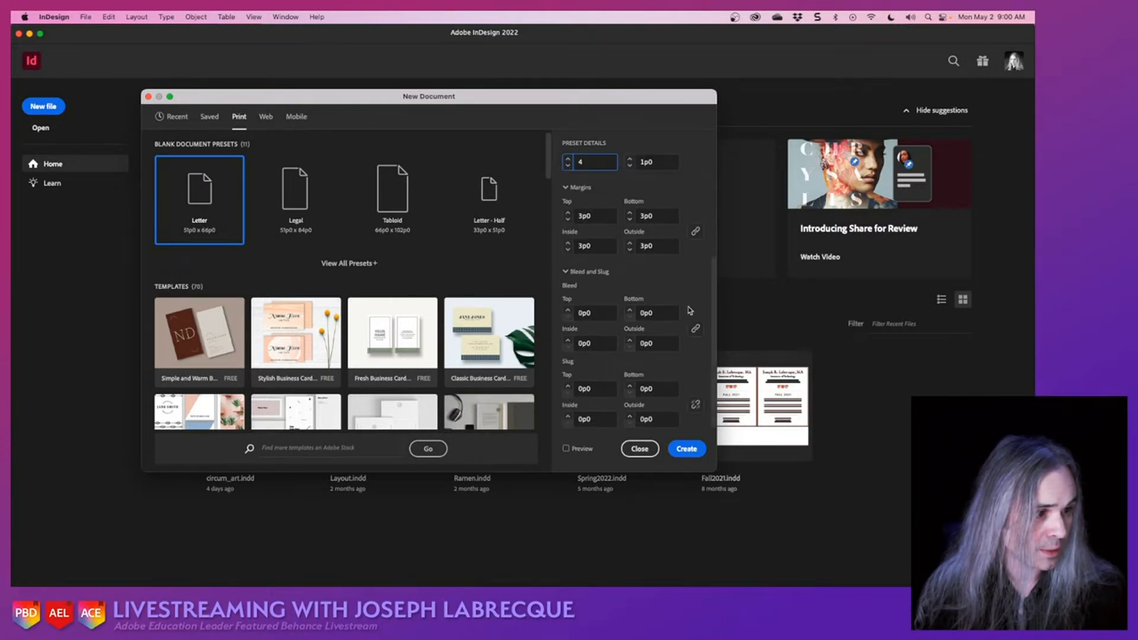
left_click(681, 451)
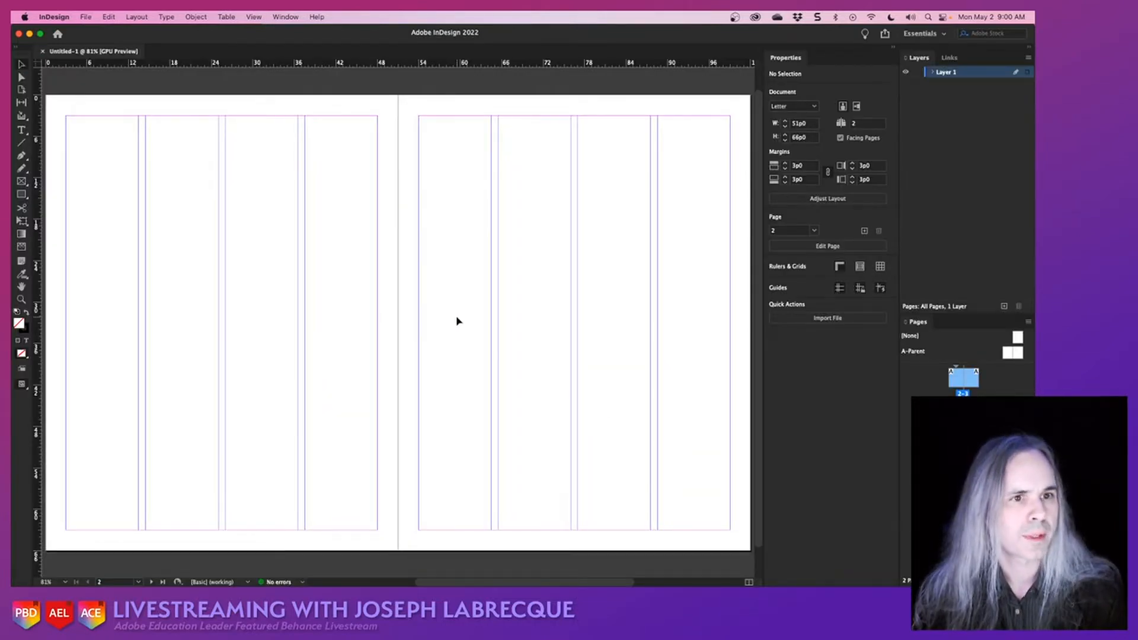
key("super+alt+0")
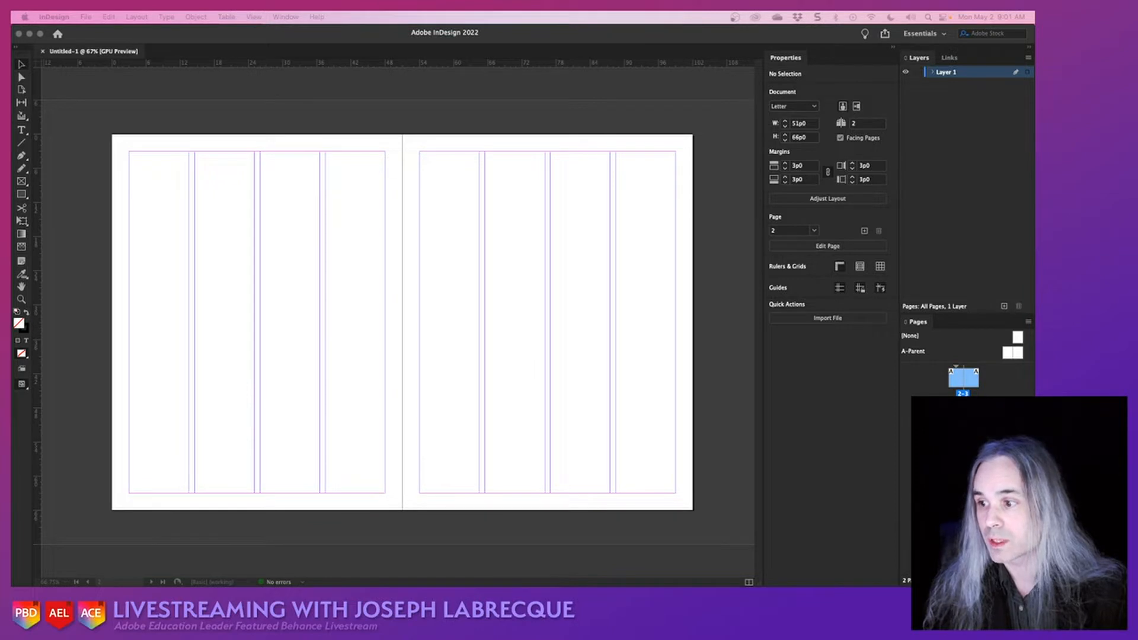
- Select the tied rhubarb bundle in Photoshop with the Object Selection tool, copy it, and paste it onto the InDesign spread
key("super+Tab")
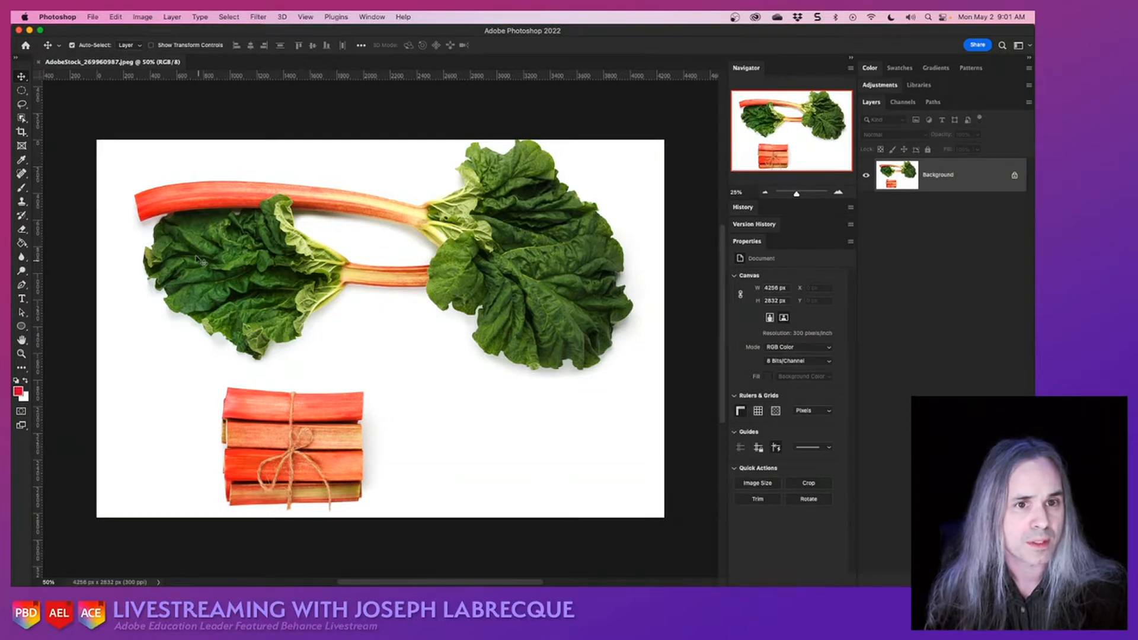
left_click(22, 118)
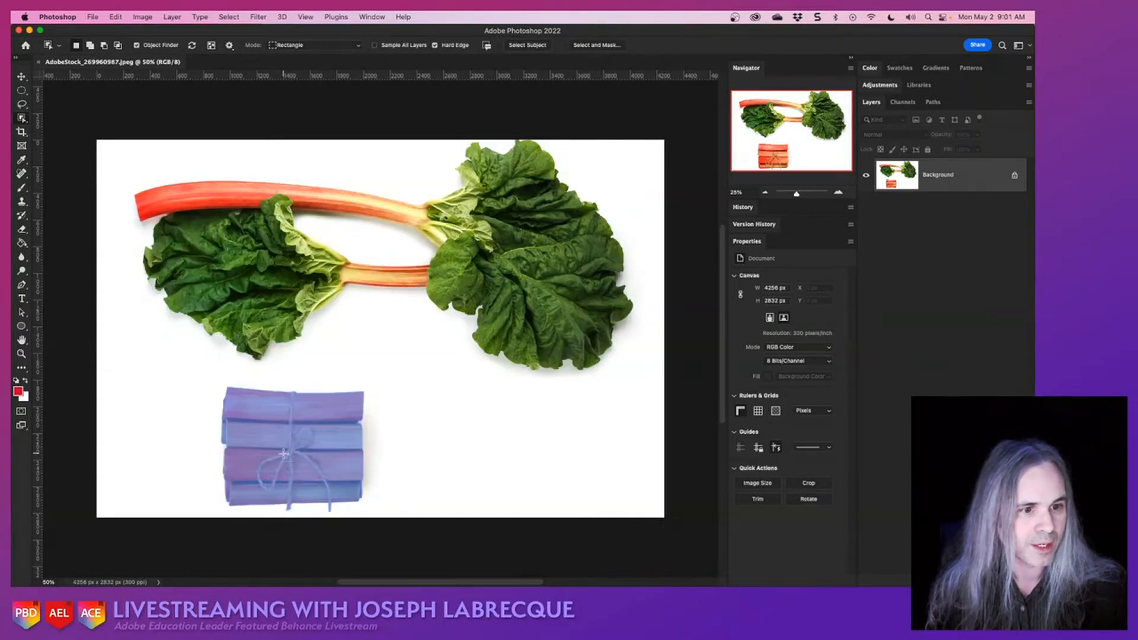
left_click(327, 446)
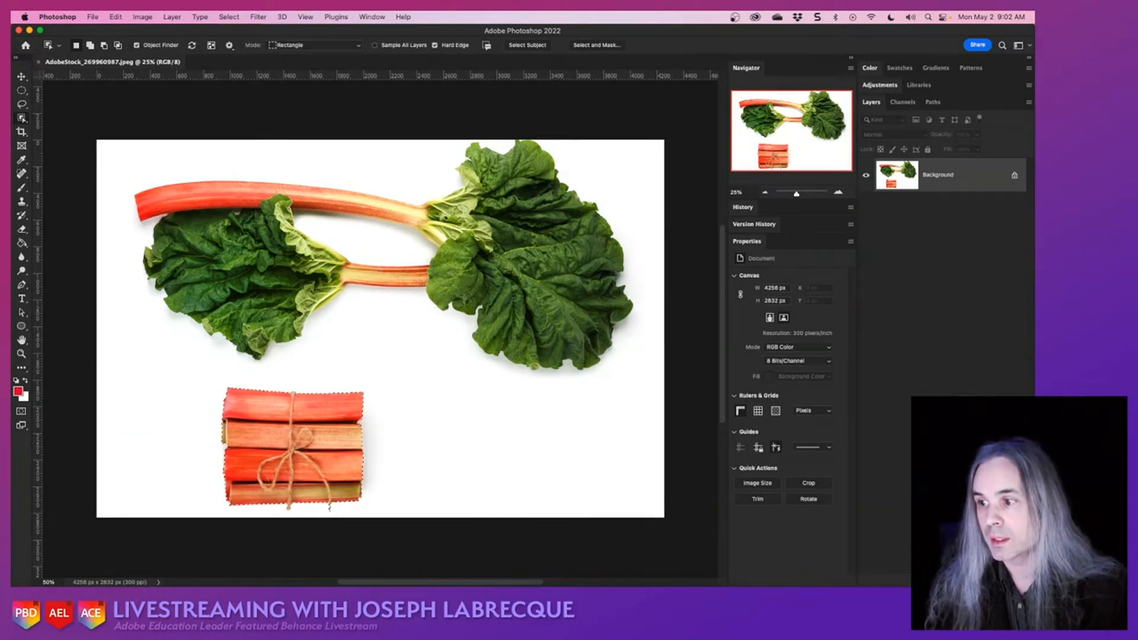
key("super+Tab")
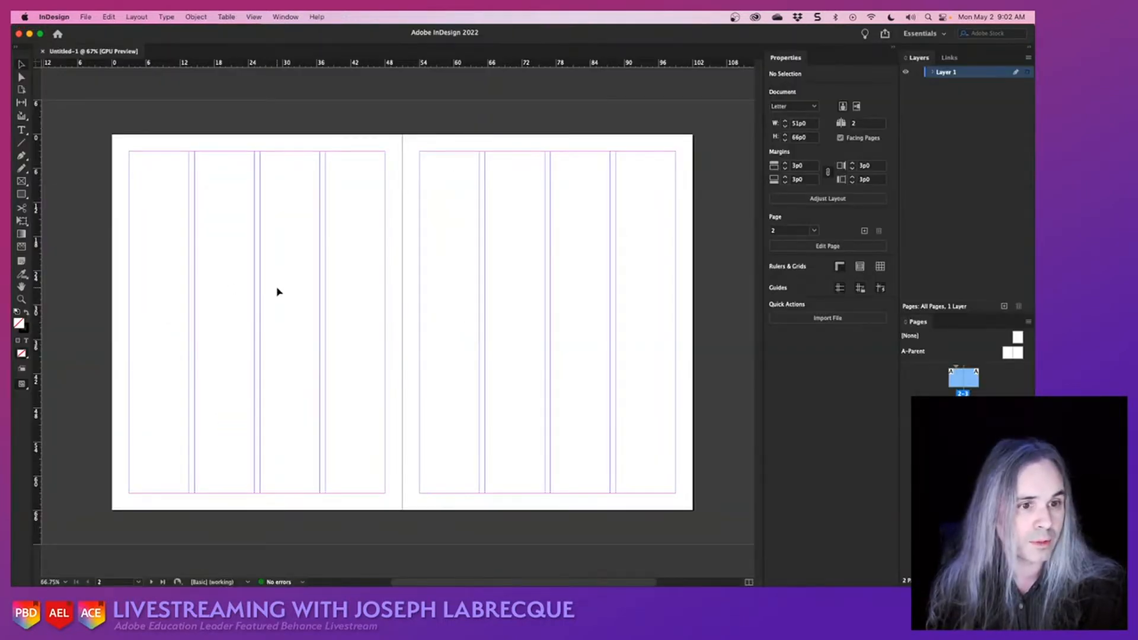
key("super+v")
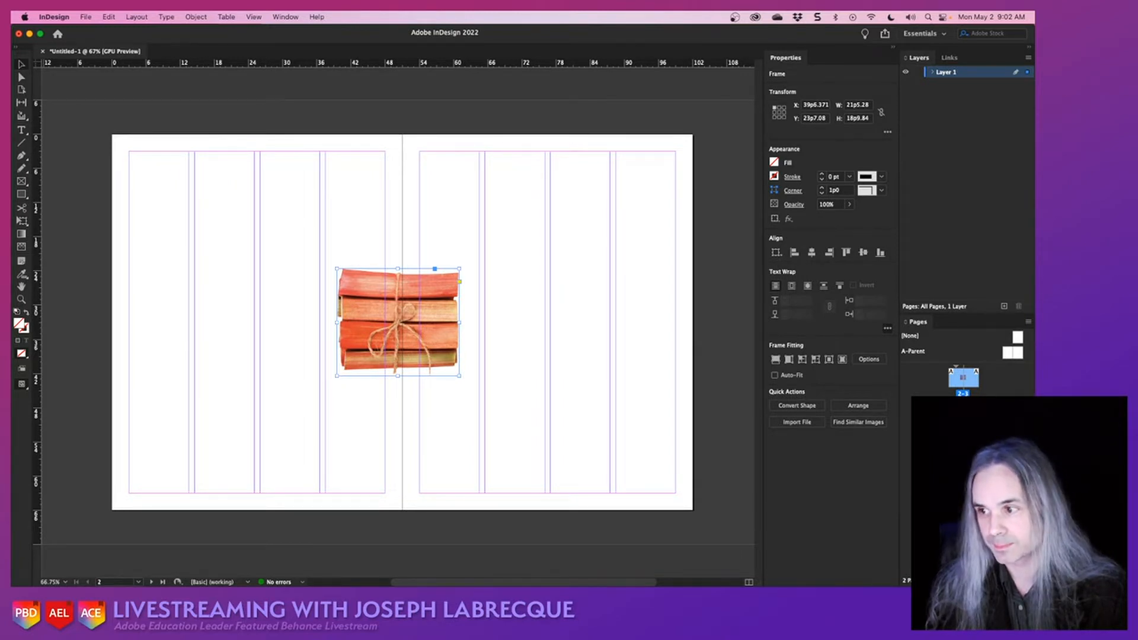
- Select the leafy rhubarb stalks in the Photoshop photo, copy them, and paste them onto the InDesign spread
key("super+Tab")
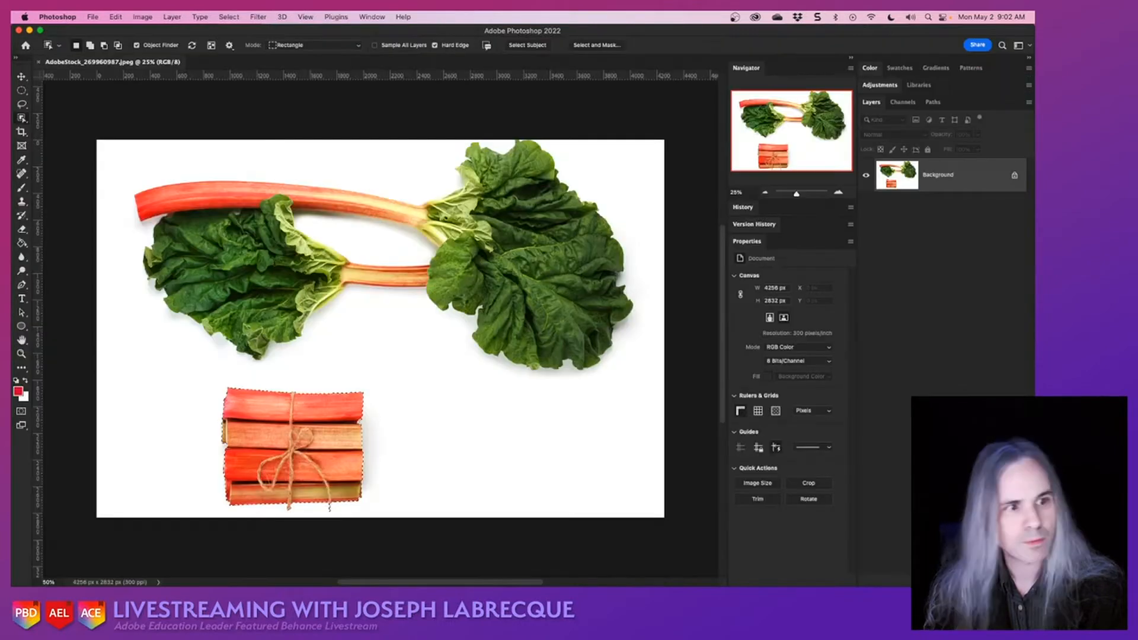
left_click(515, 218)
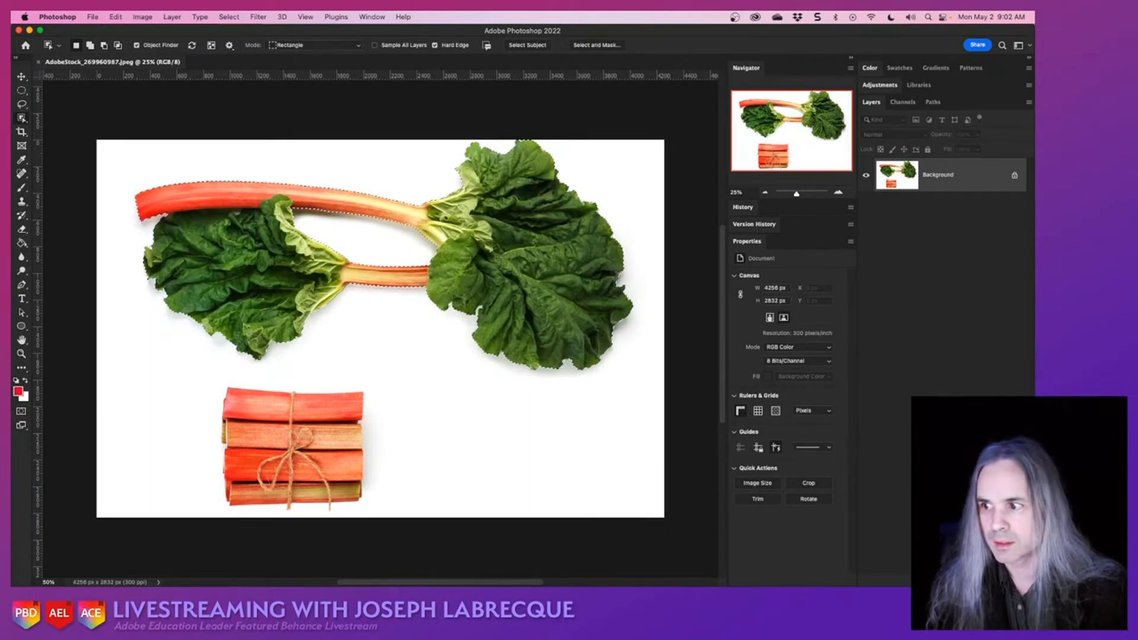
key("super+Tab")
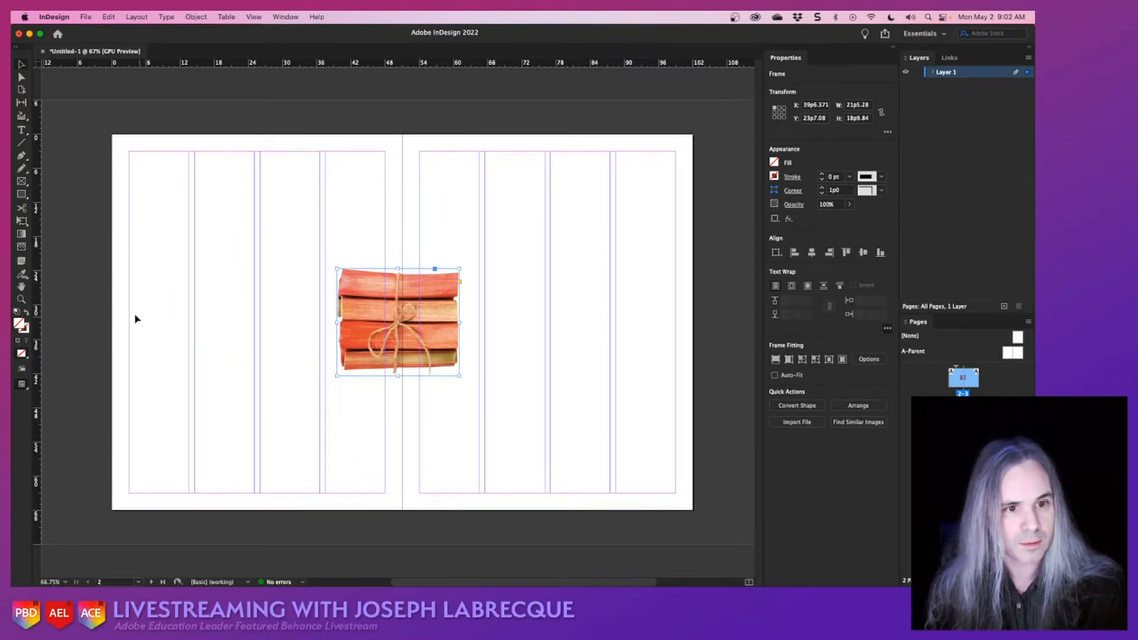
left_click(89, 312)
key("super+v")
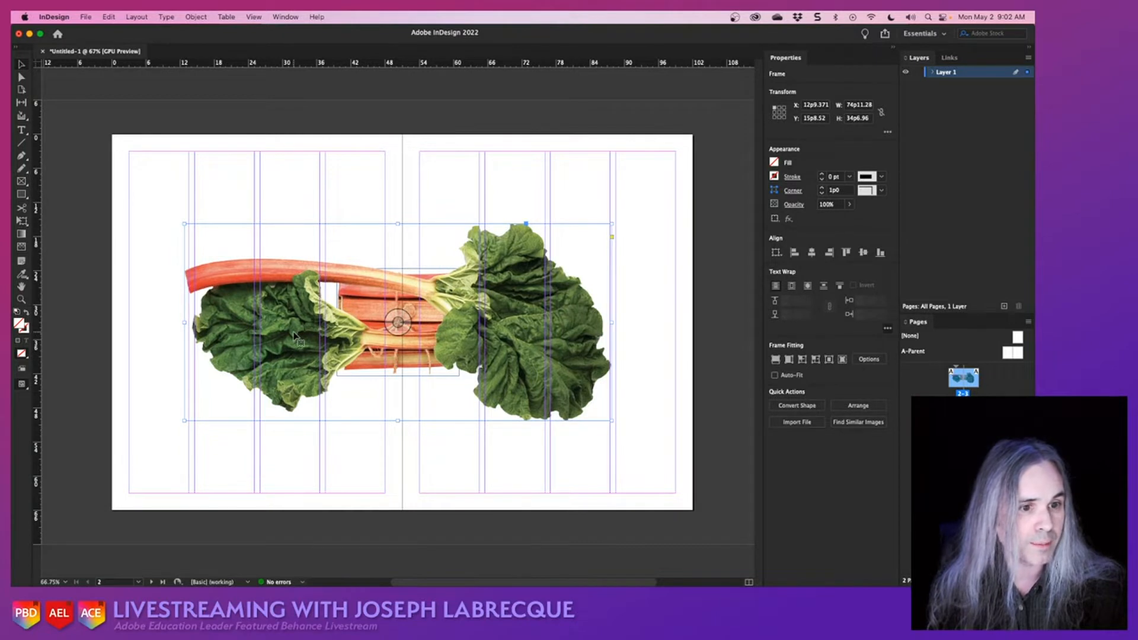
- Move the leafy rhubarb to about X 2p1, Y 27p6 and the tied bundle to about X 60p0, Y 5p0
left_click_drag(294, 335, 233, 403)
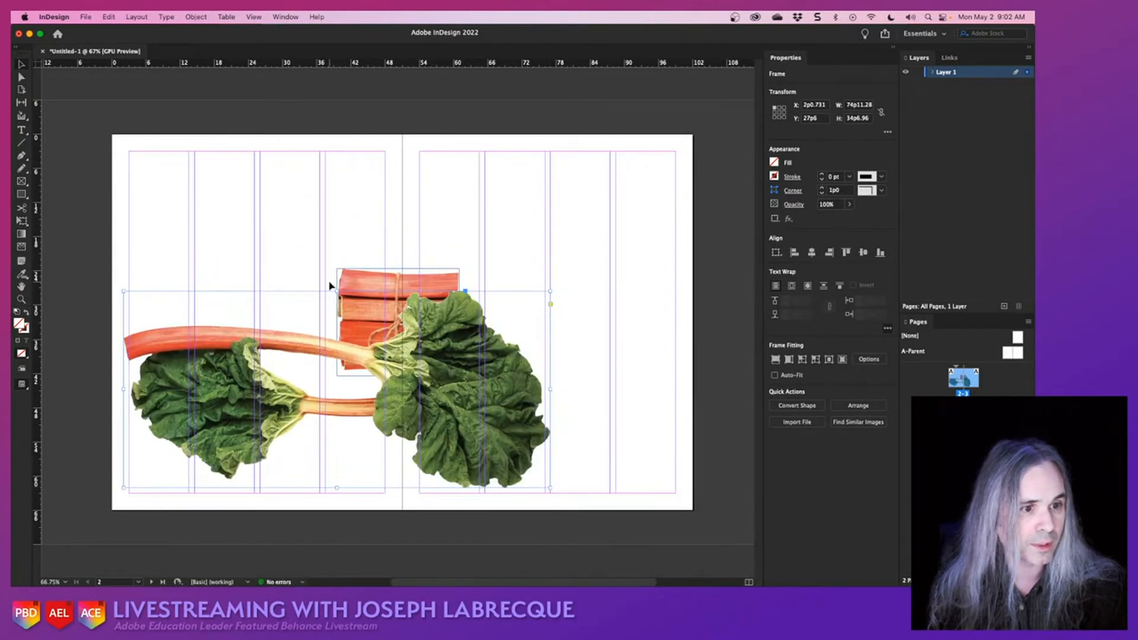
left_click_drag(357, 287, 474, 180)
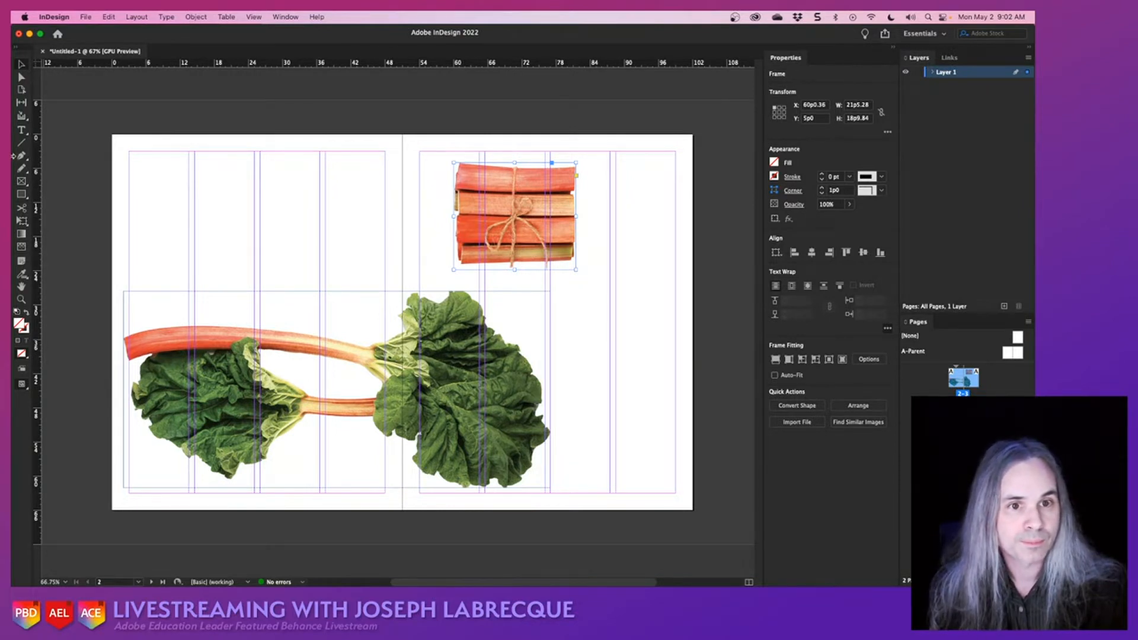
- Add a text frame about 45p0 by 11p5 across the four columns atop page 2, reading "Glorious Rhubarb"
left_click(24, 131)
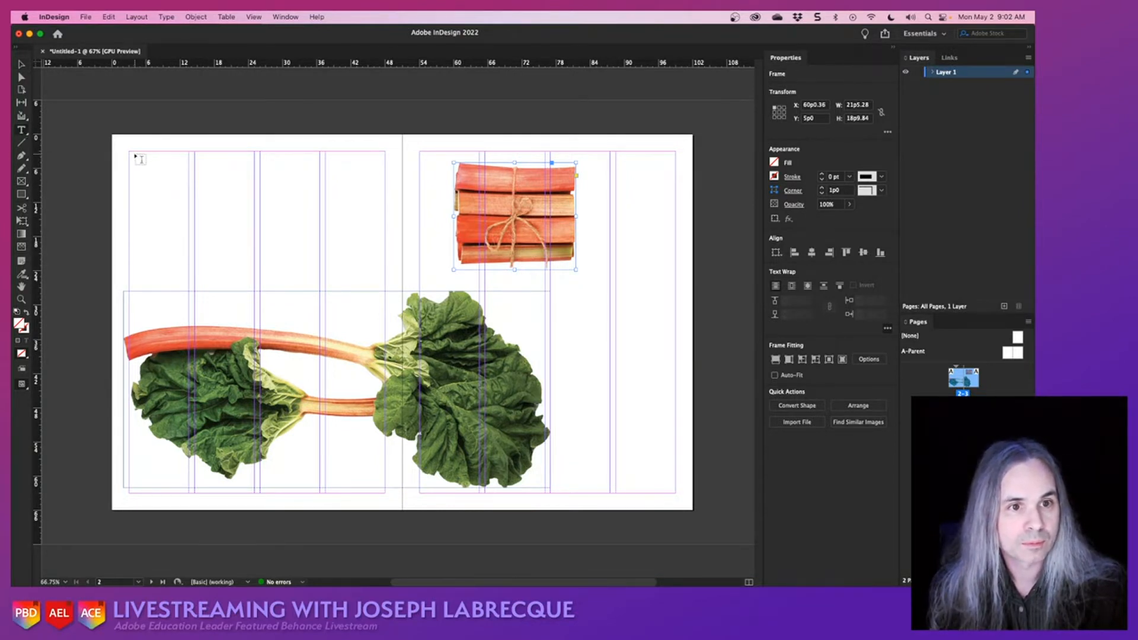
left_click_drag(130, 153, 386, 220)
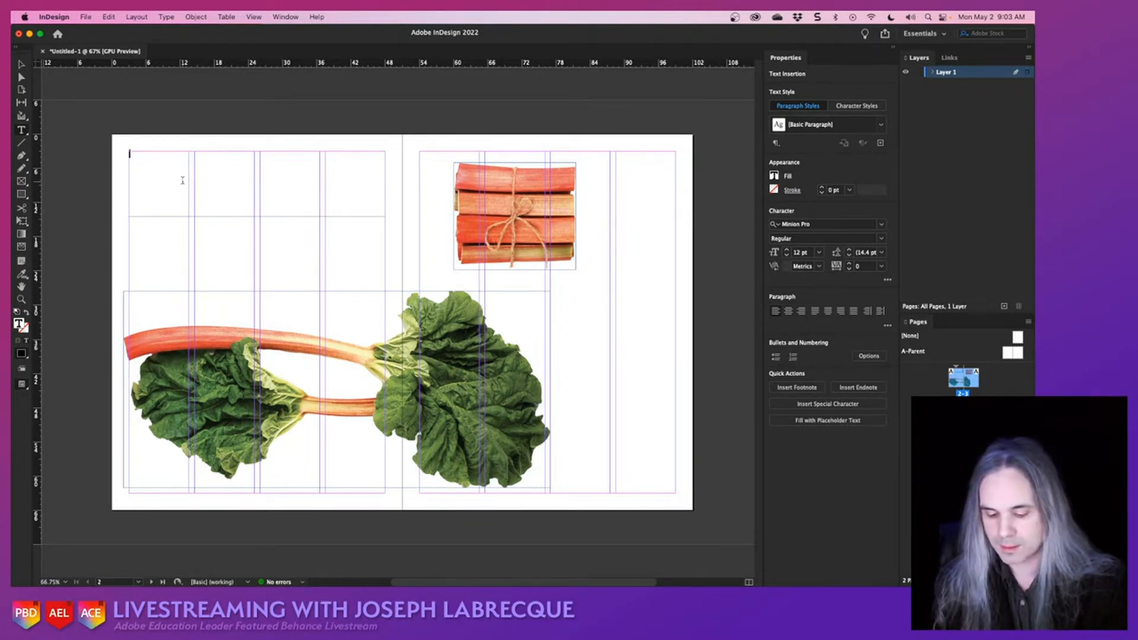
type("Rhubarb")
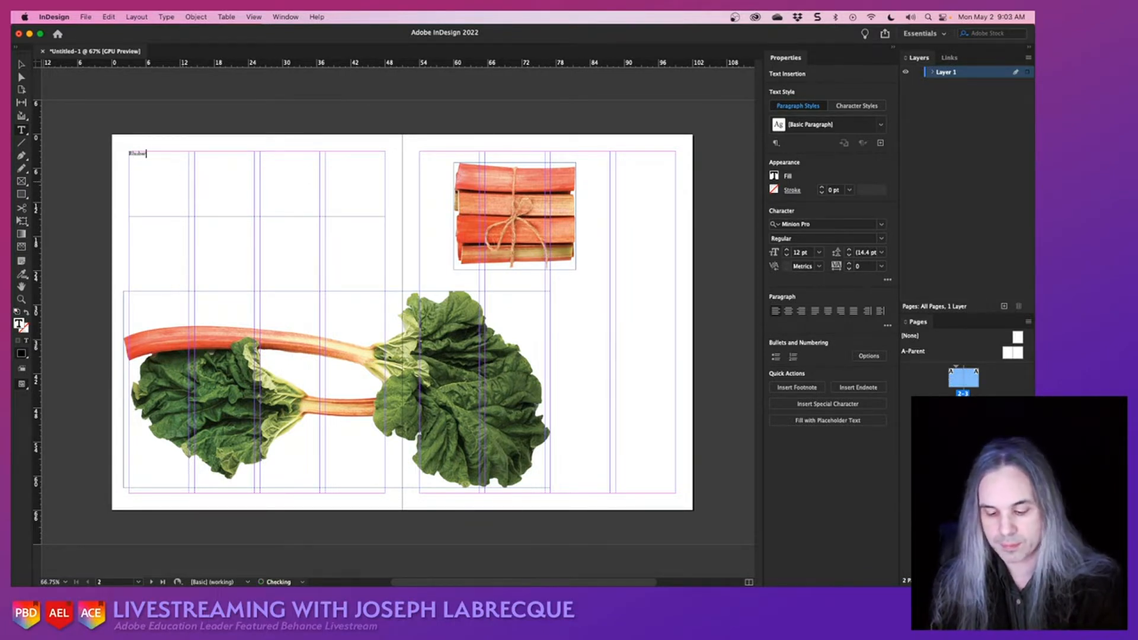
key("Left")
key("Left")
key("Left")
key("Left")
key("Left")
key("Left")
key("Left")
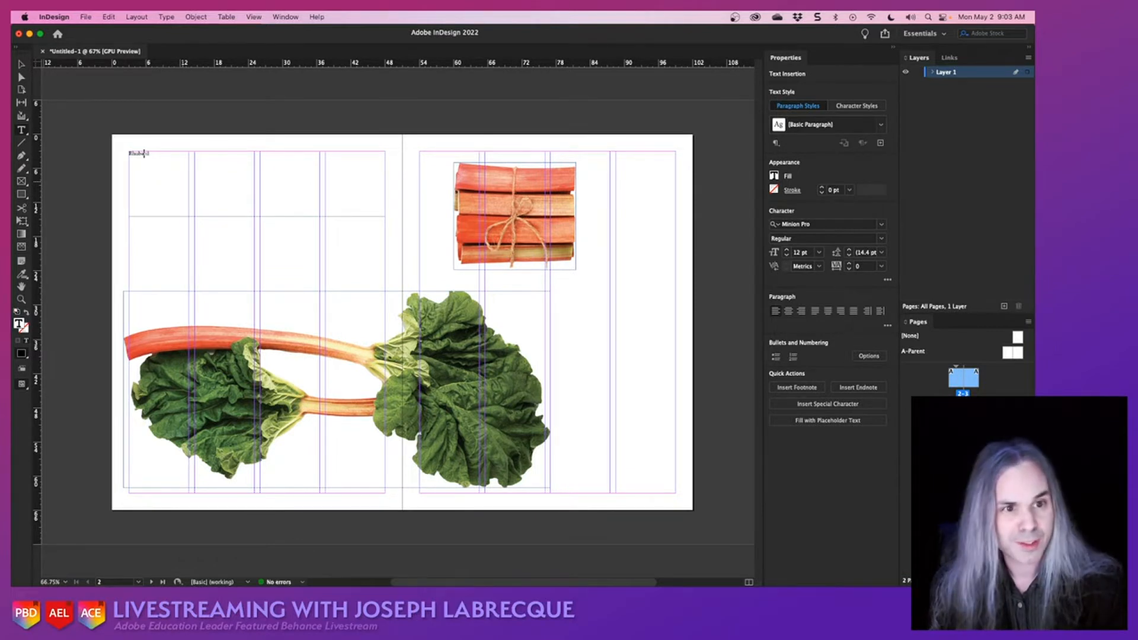
type("Giant ")
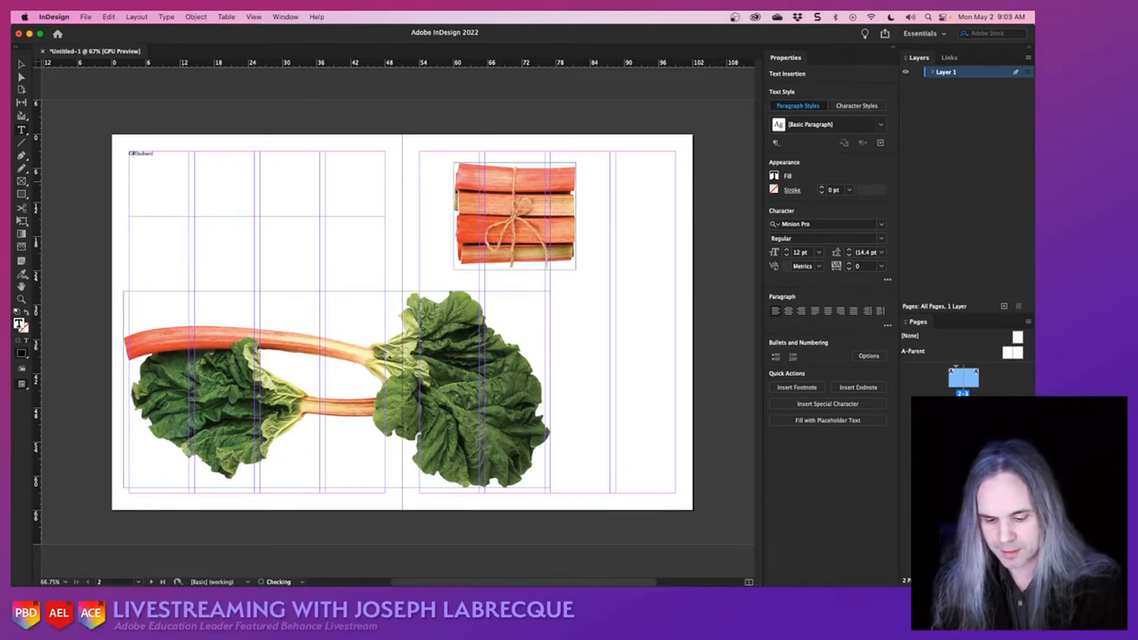
type("ous")
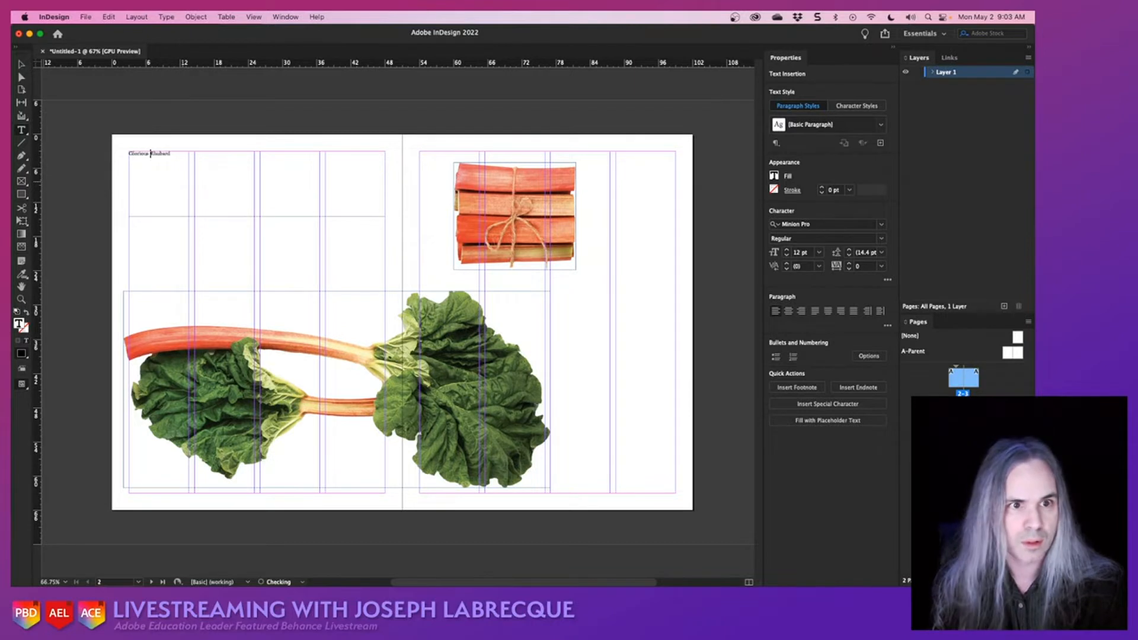
- Format the whole title in Charcuterie Deco at 72 pt, and leave text editing with its frame selected
key("super+a")
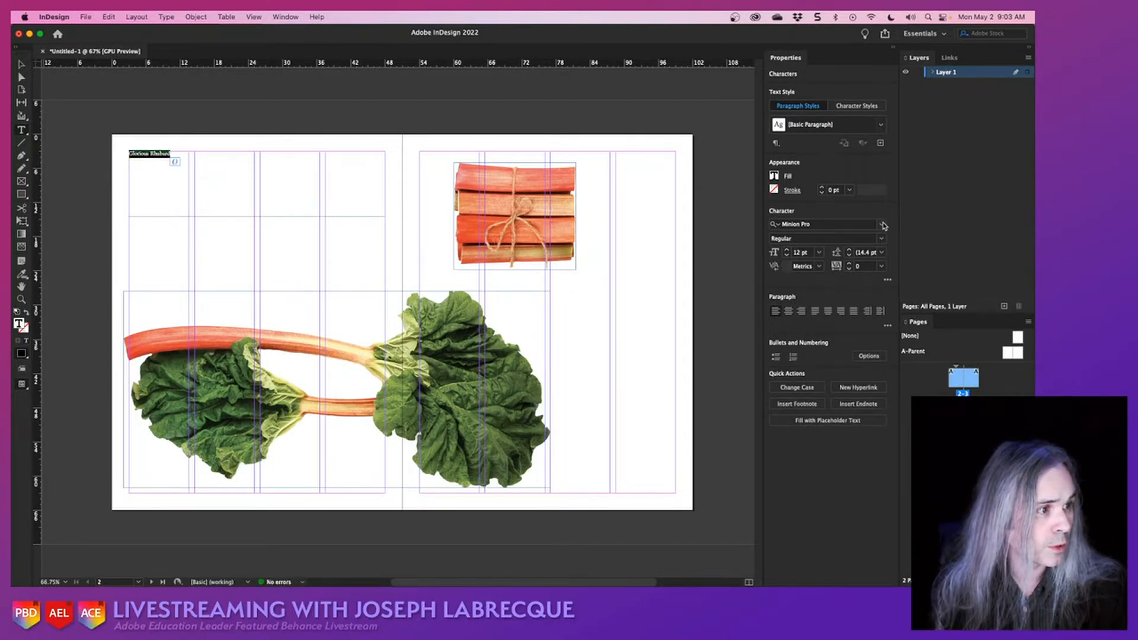
left_click(882, 225)
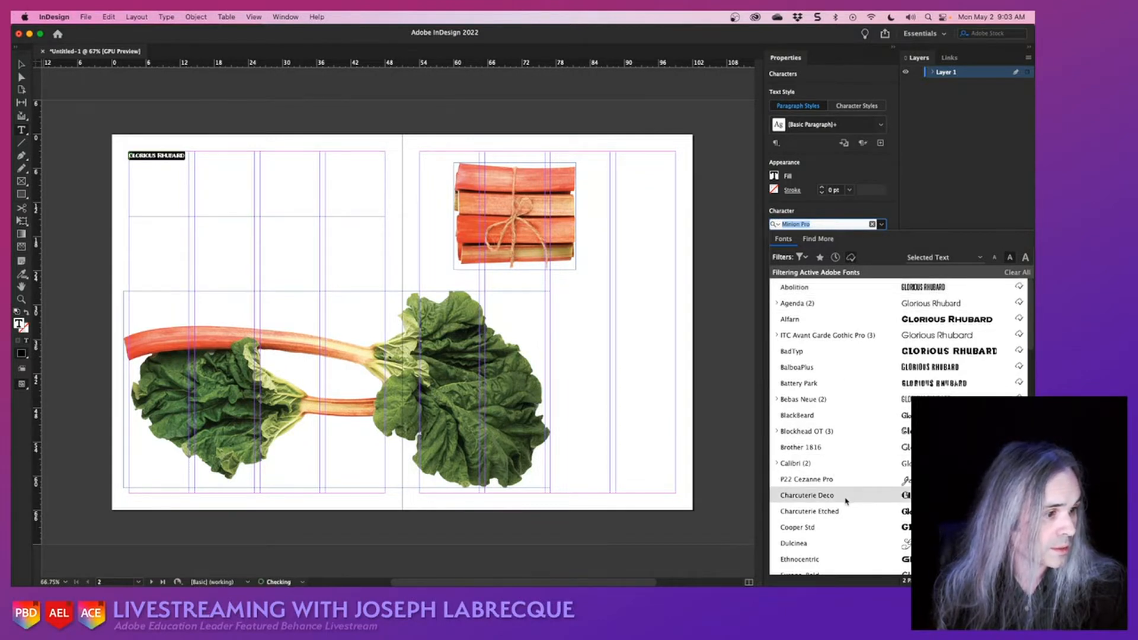
left_click(847, 500)
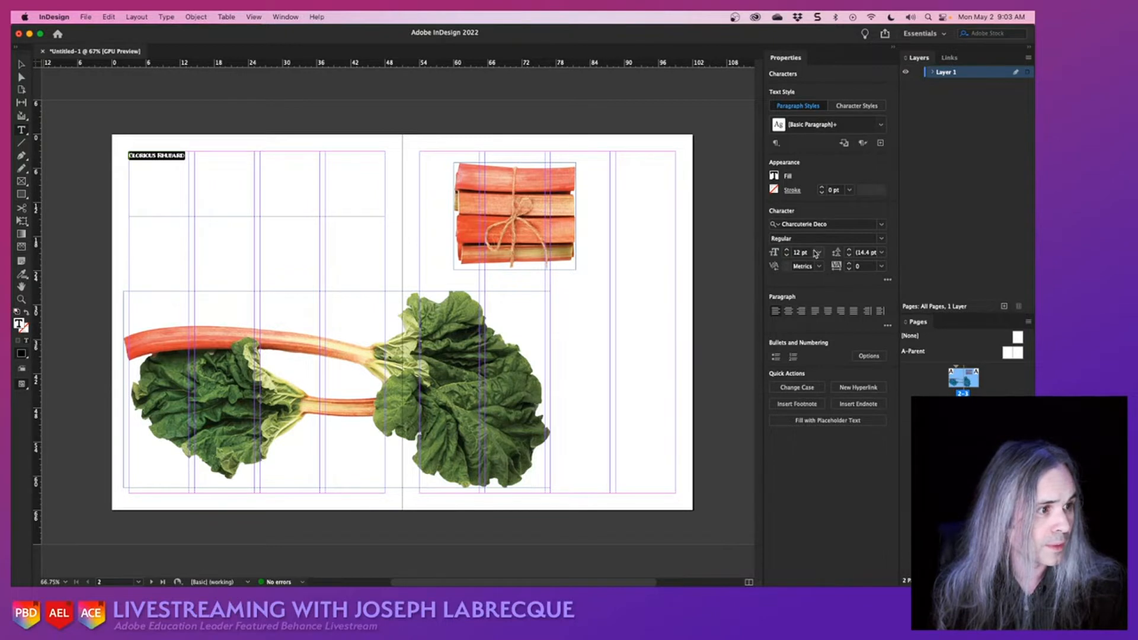
left_click(819, 253)
left_click(809, 423)
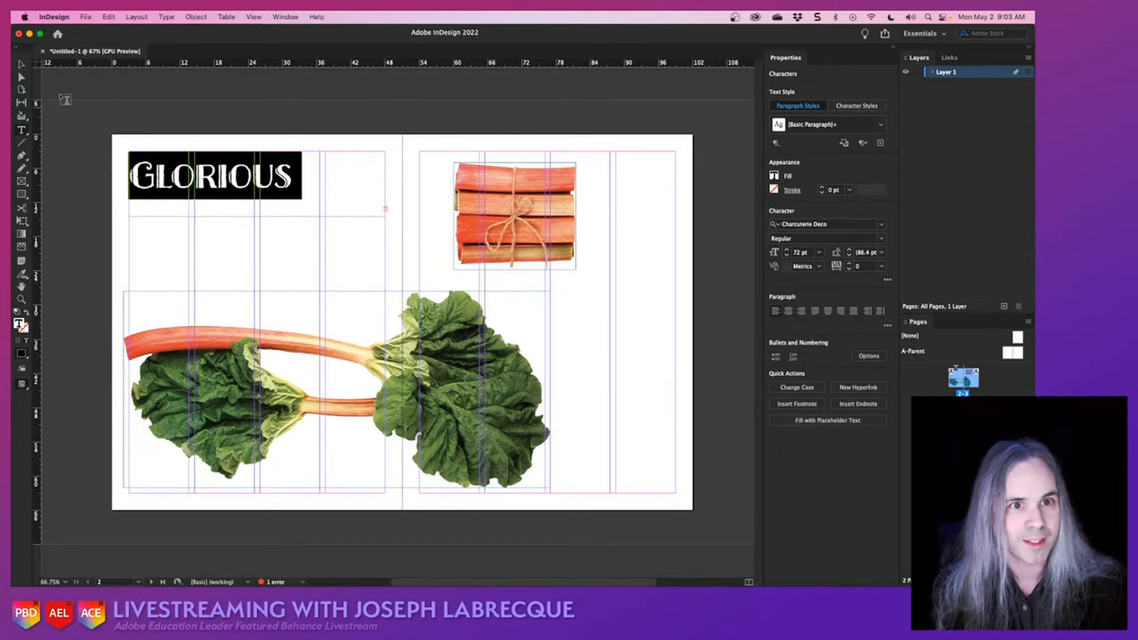
left_click(22, 64)
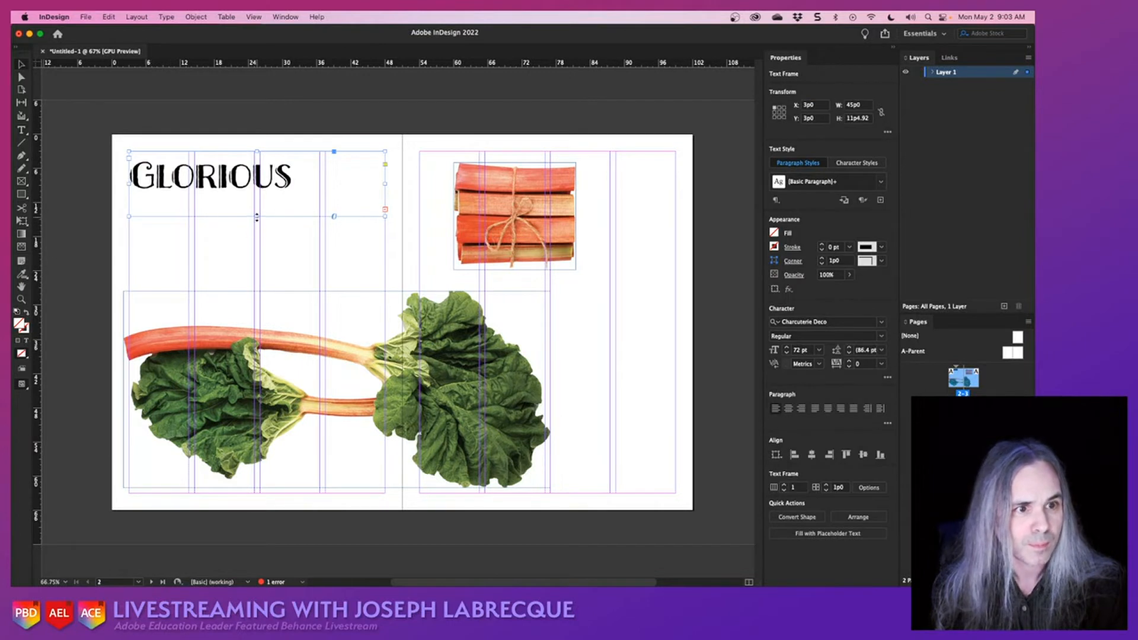
- Extend the title's text frame downward to a height of 15p0 so both words fit
mouse_move(257, 217)
left_mouse_down()
mouse_move(255, 253)
mouse_move(255, 237)
left_mouse_up()
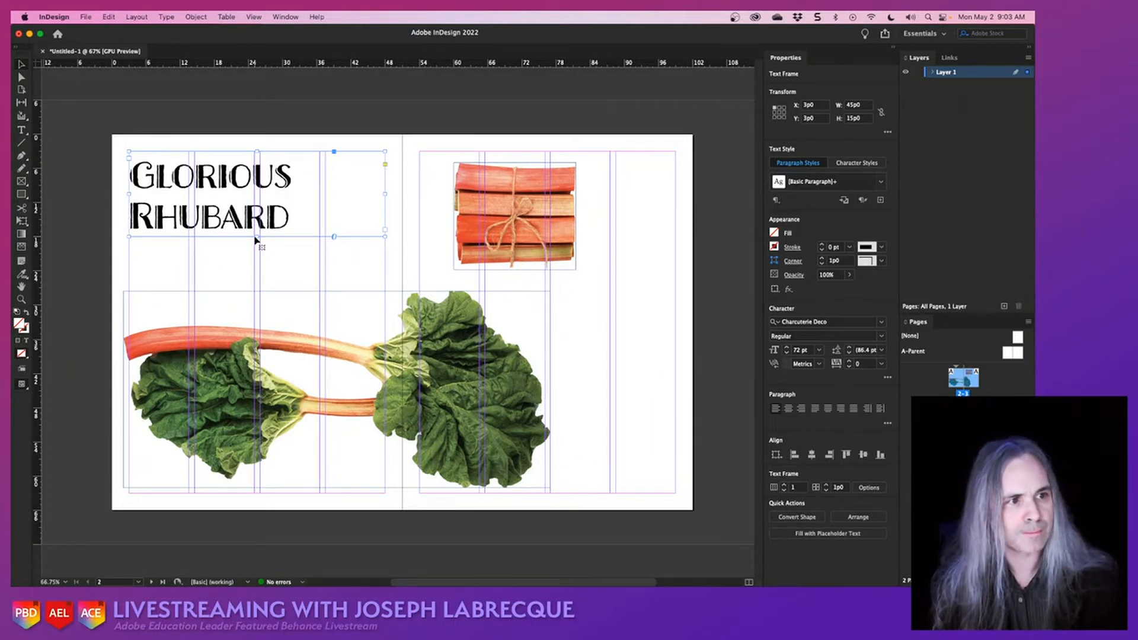
- Move the tied bundle to the lower outer corner of page 3, and tilt the leafy rhubarb diagonally upward at about X 22p4, Y 18p6
left_click_drag(550, 198, 682, 394)
left_click_drag(438, 394, 540, 264)
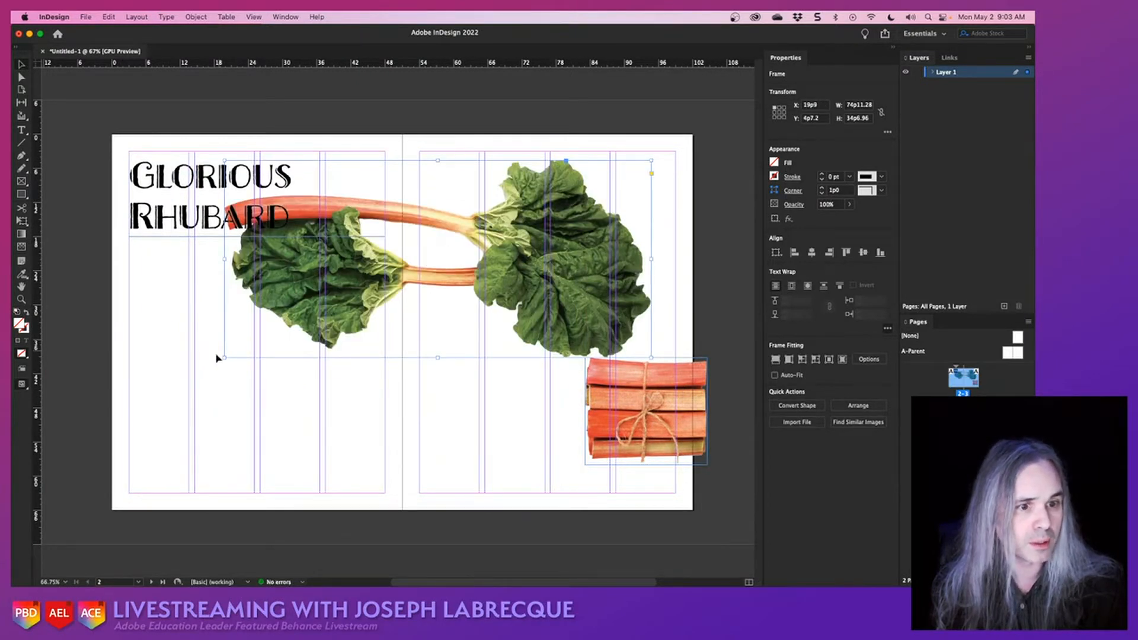
left_click_drag(220, 362, 292, 427)
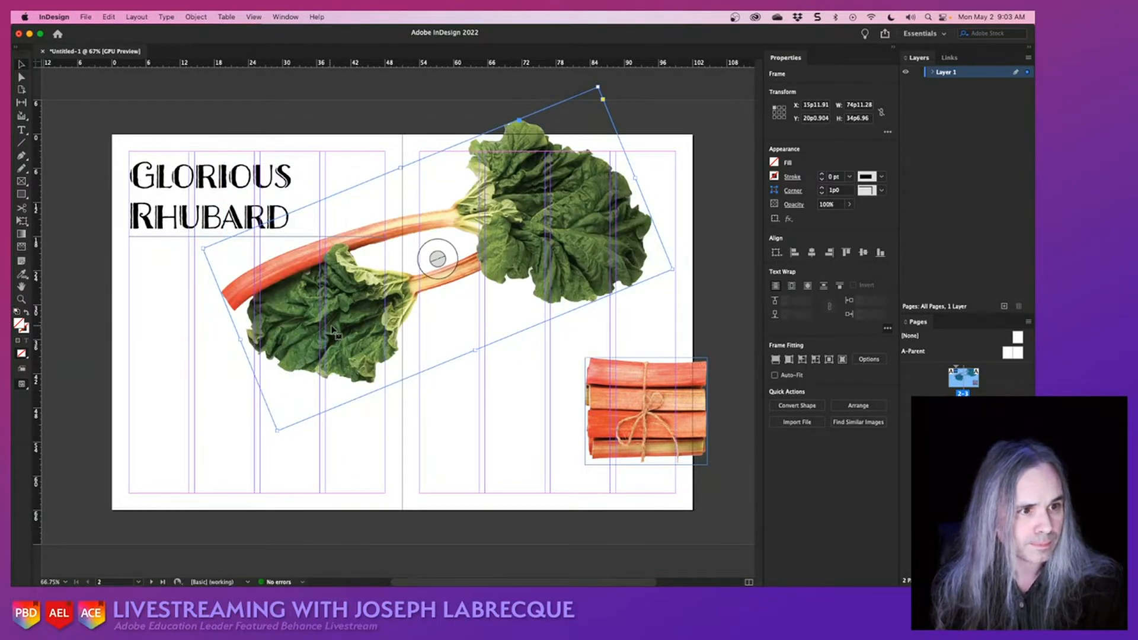
left_click_drag(332, 331, 367, 316)
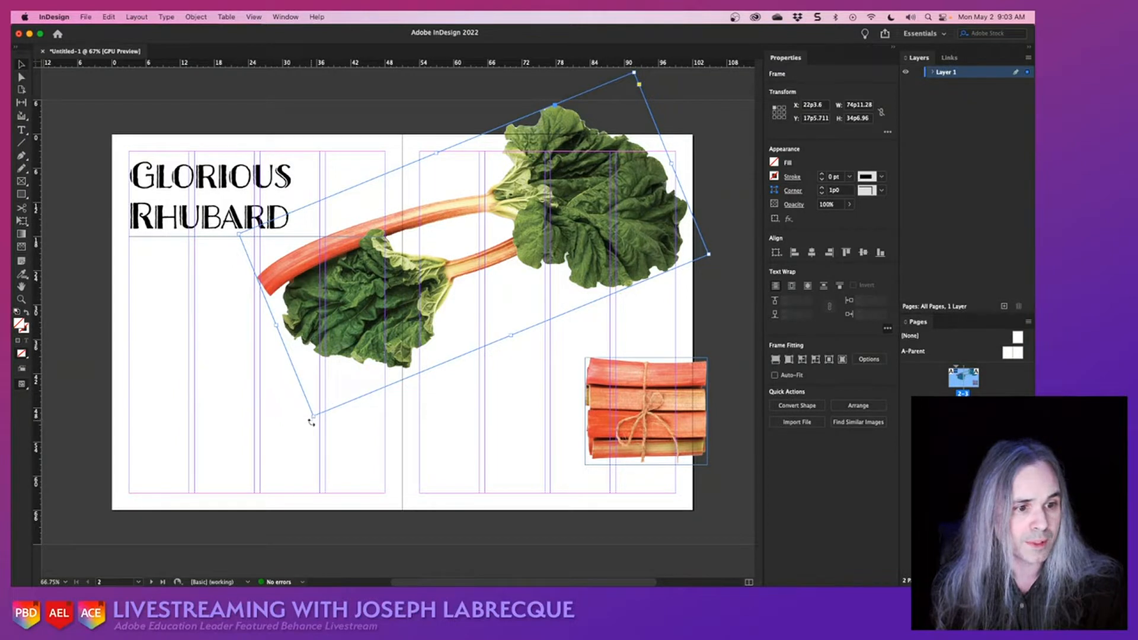
left_click_drag(311, 422, 322, 447)
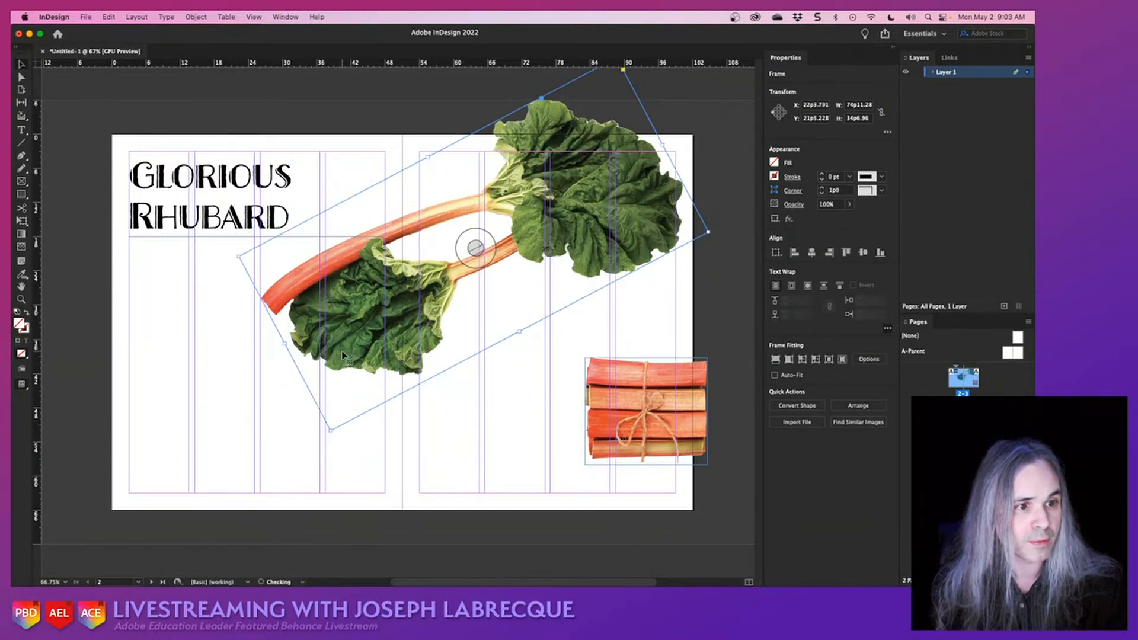
left_click_drag(342, 354, 349, 326)
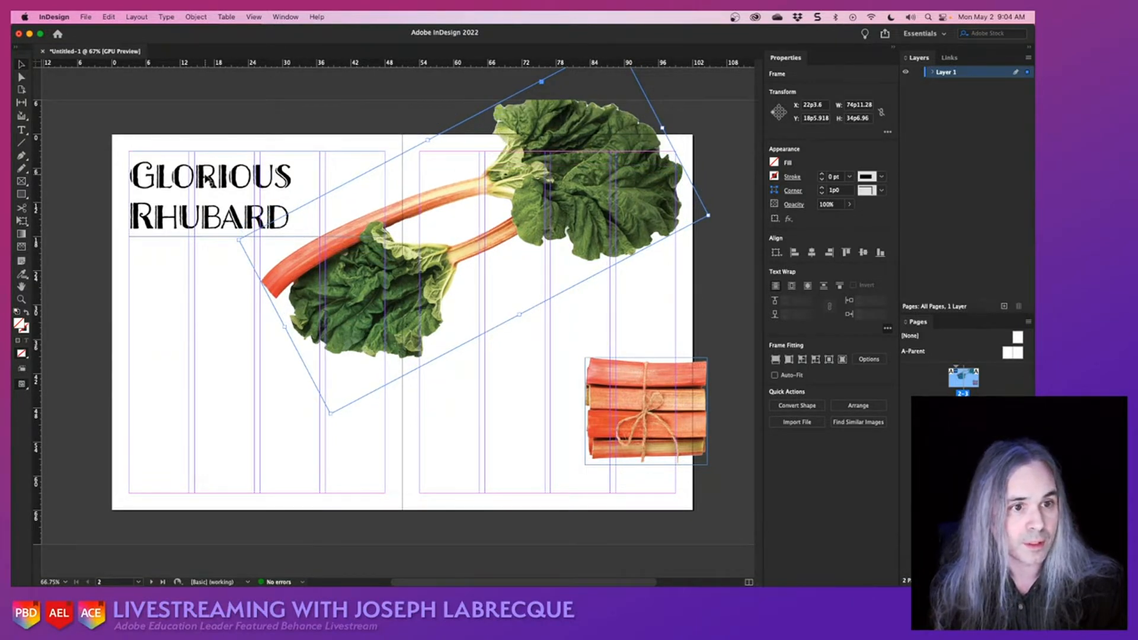
- Fill all of the title text with the red C=15 M=100 swatch, and leave text editing with its frame selected
left_click(207, 180)
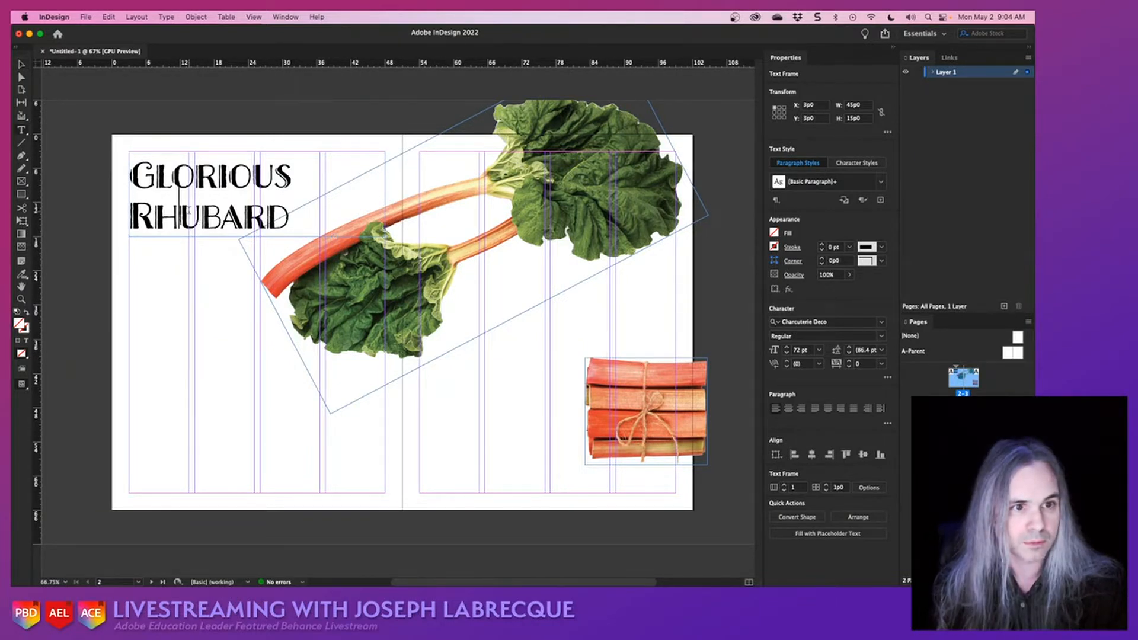
double_click(191, 216)
key("super+a")
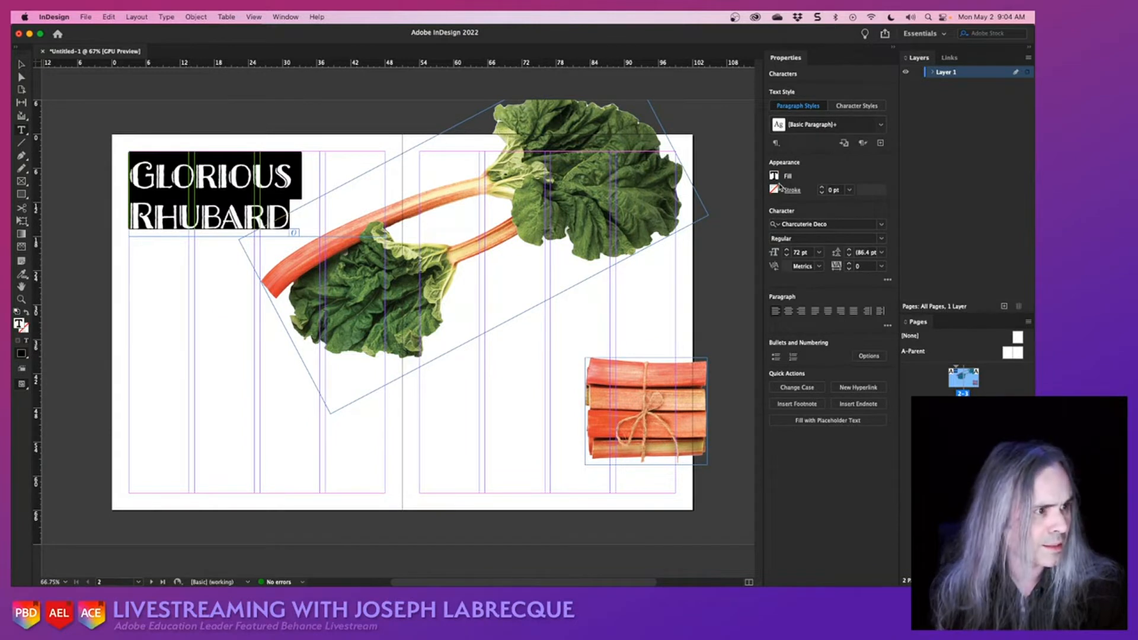
left_click(773, 175)
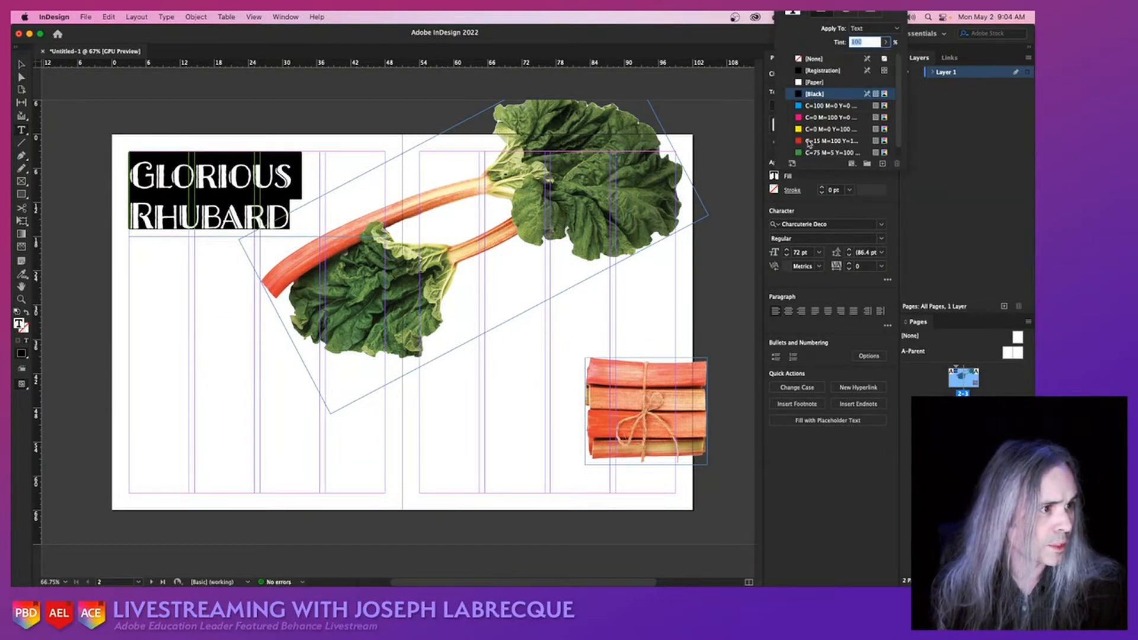
left_click(808, 141)
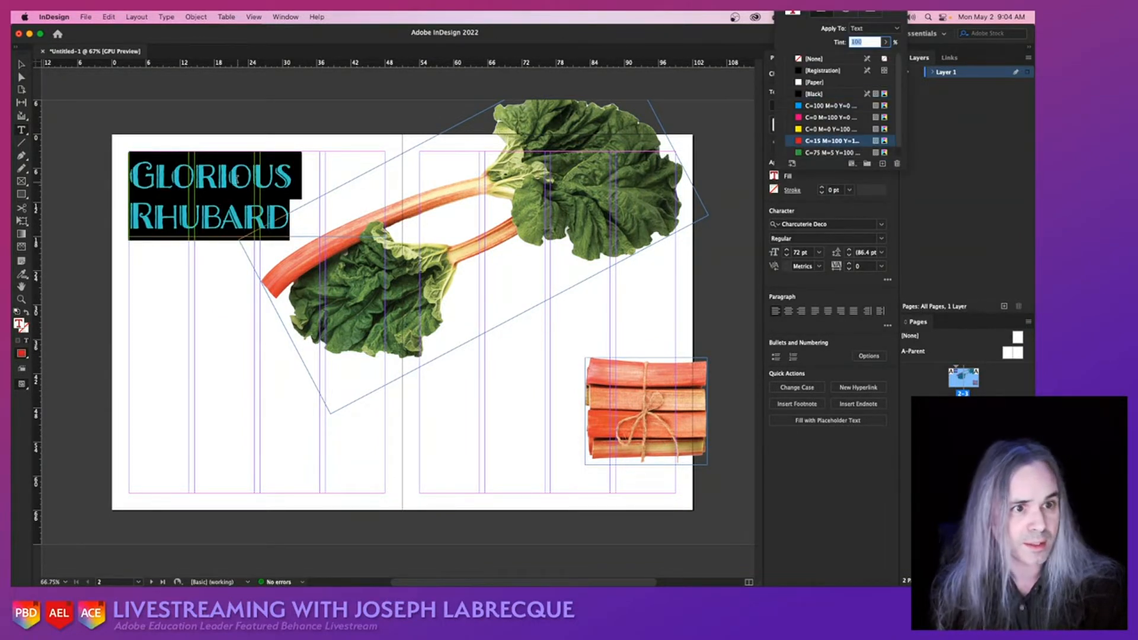
left_click(243, 180)
left_click(247, 177)
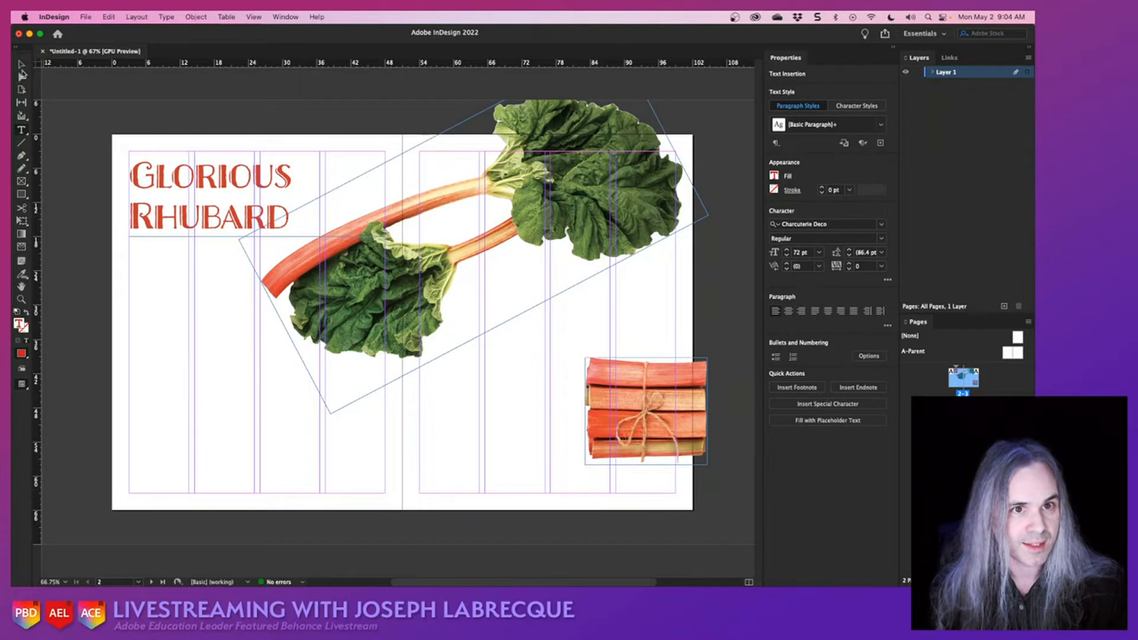
left_click(22, 75)
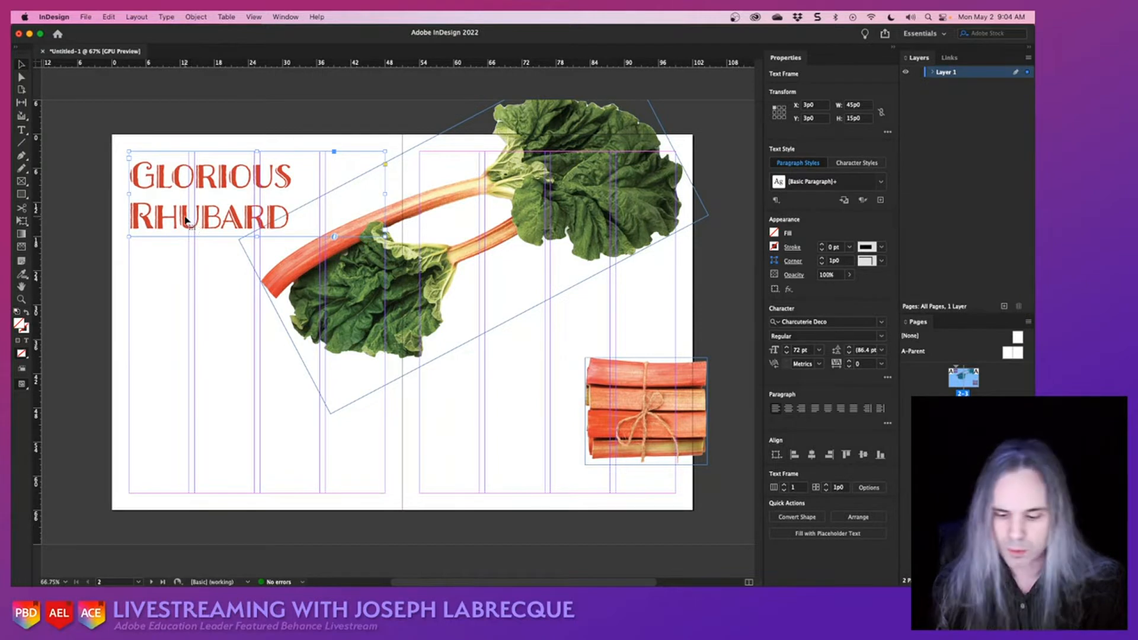
- Create a new paragraph style named "Title" from the title text's formatting
key("super+s")
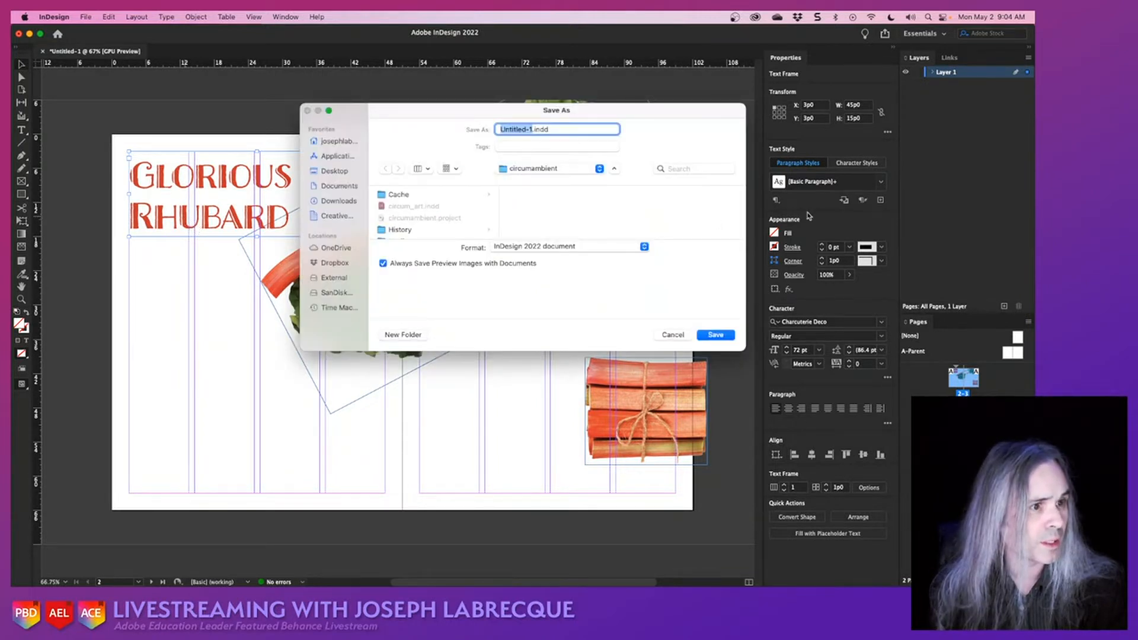
left_click(670, 333)
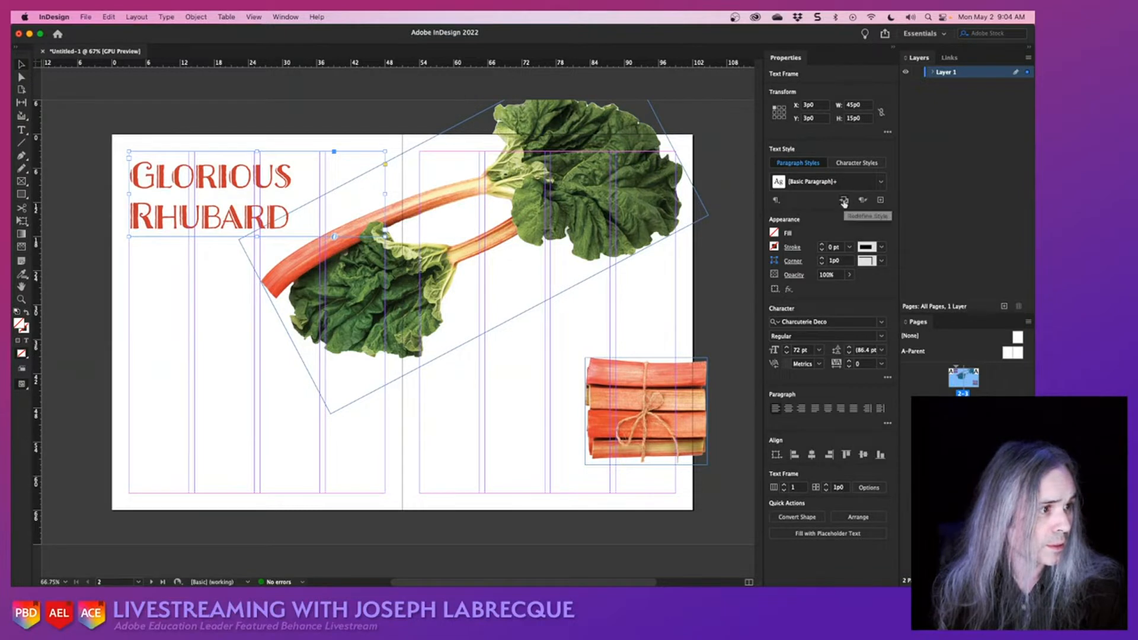
left_click(879, 201)
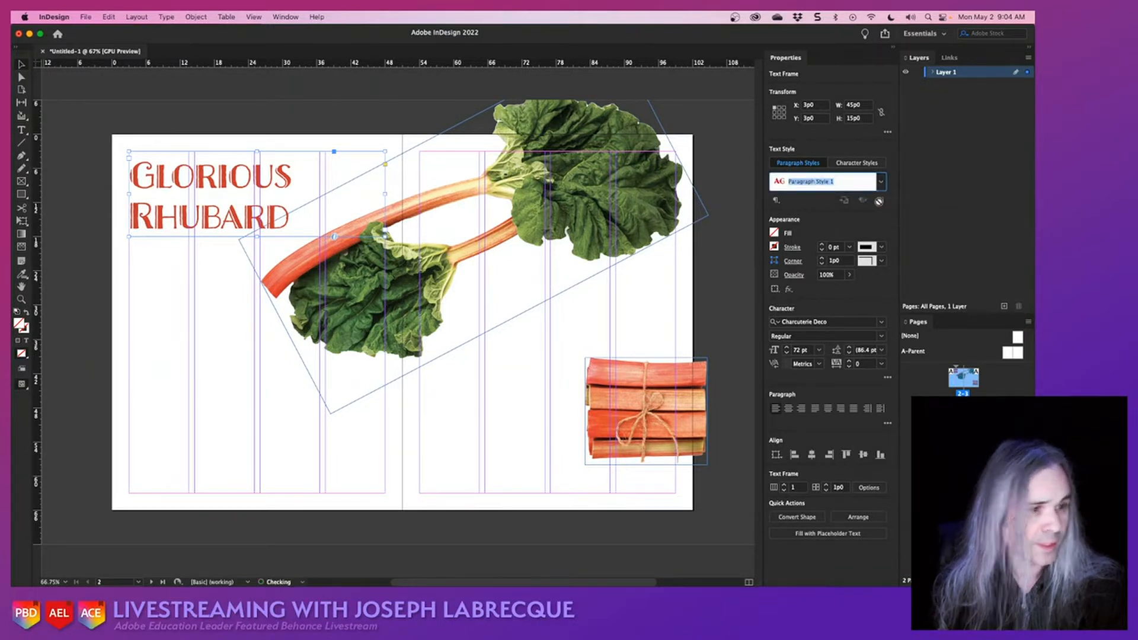
type("Title")
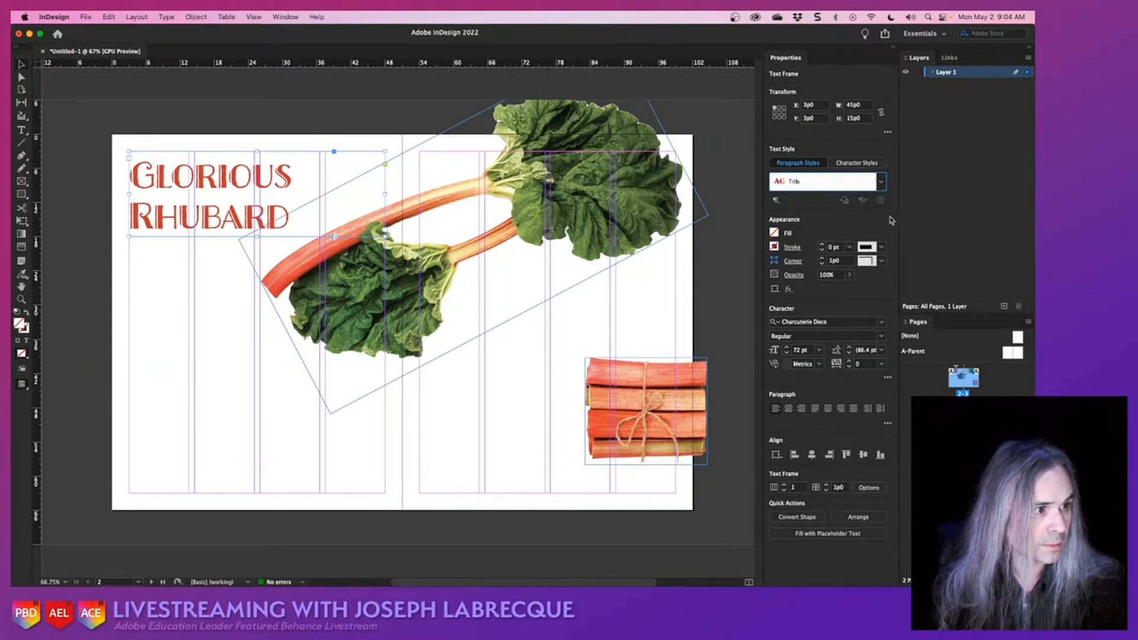
double_click(858, 184)
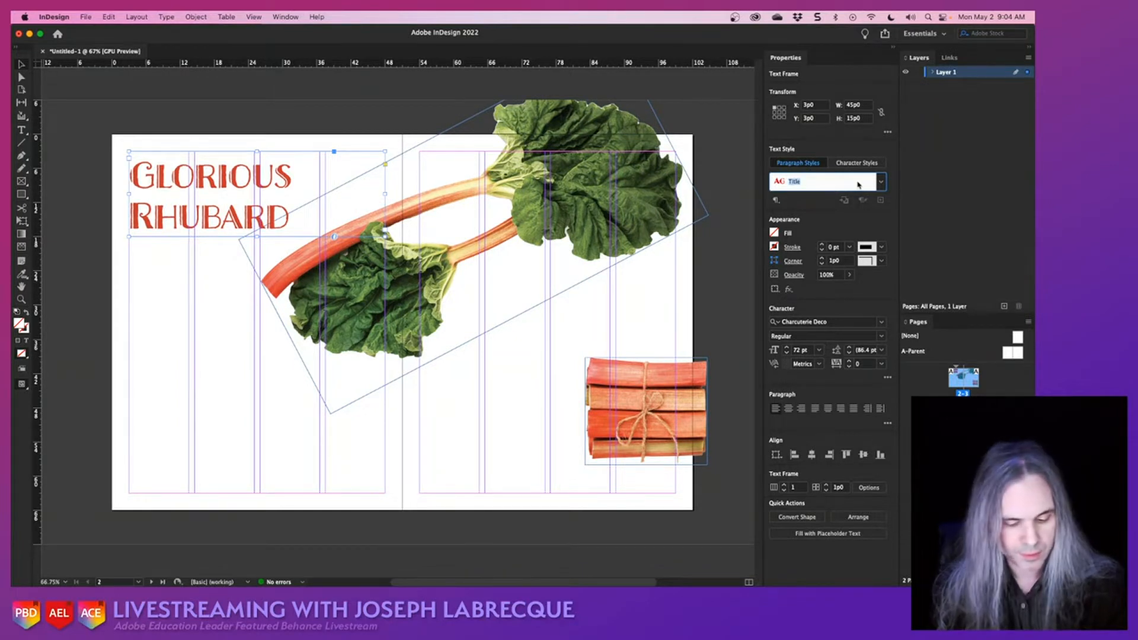
key("Return")
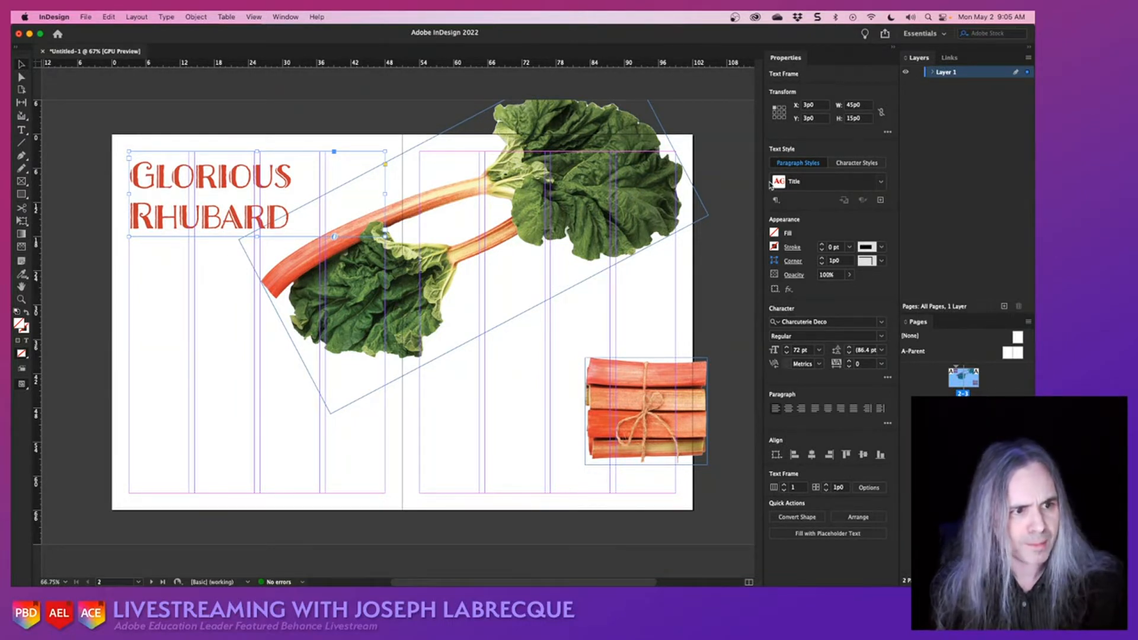
- Shrink the leafy rhubarb's frame to about 60p5 by 27p10, enable Auto-Fit, and fit the image proportionally inside it
left_click(389, 274)
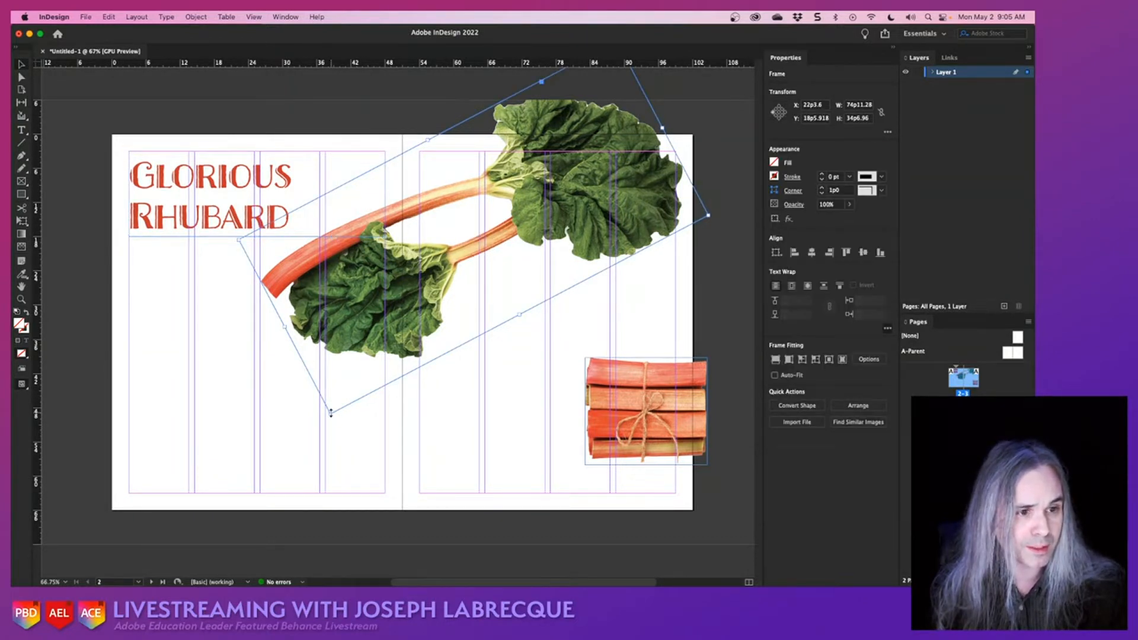
left_click_drag(330, 412, 382, 342)
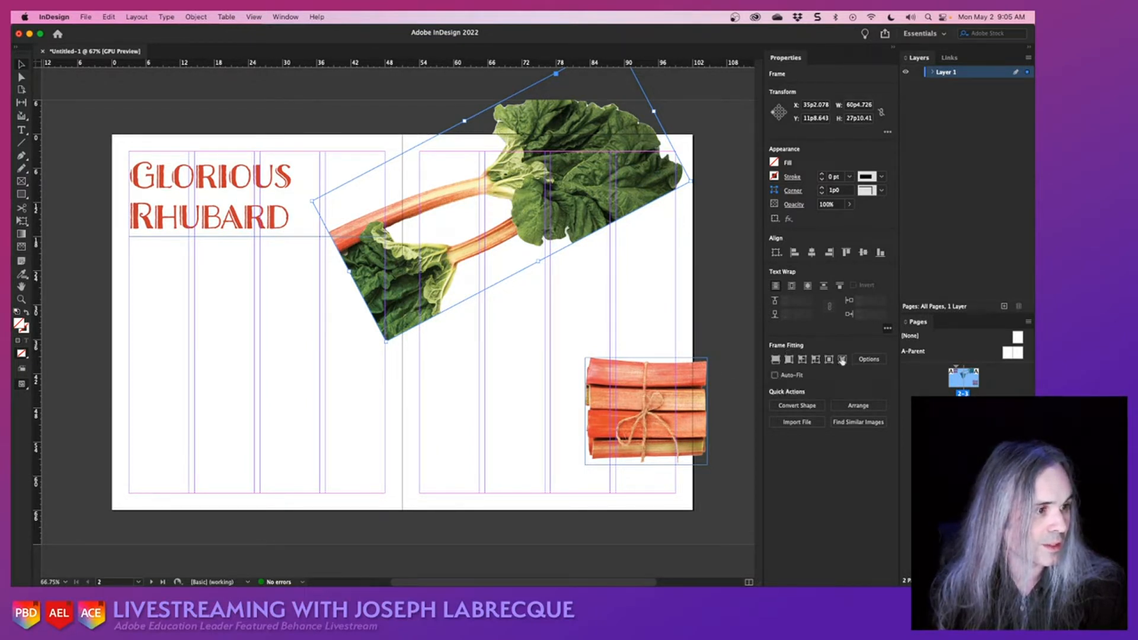
left_click(774, 375)
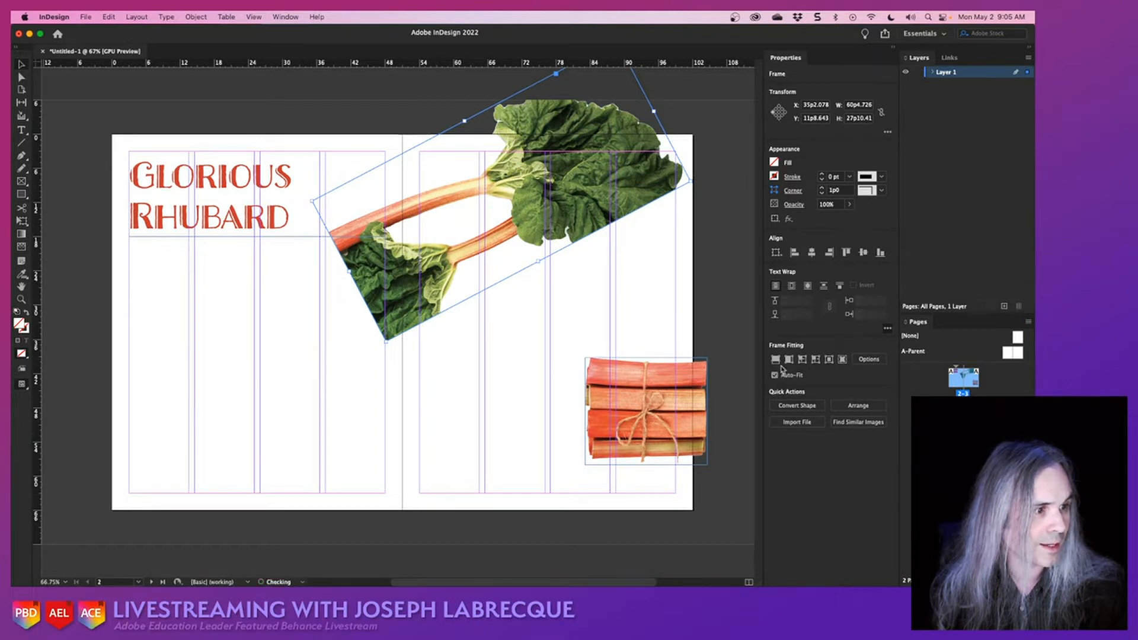
left_click(781, 363)
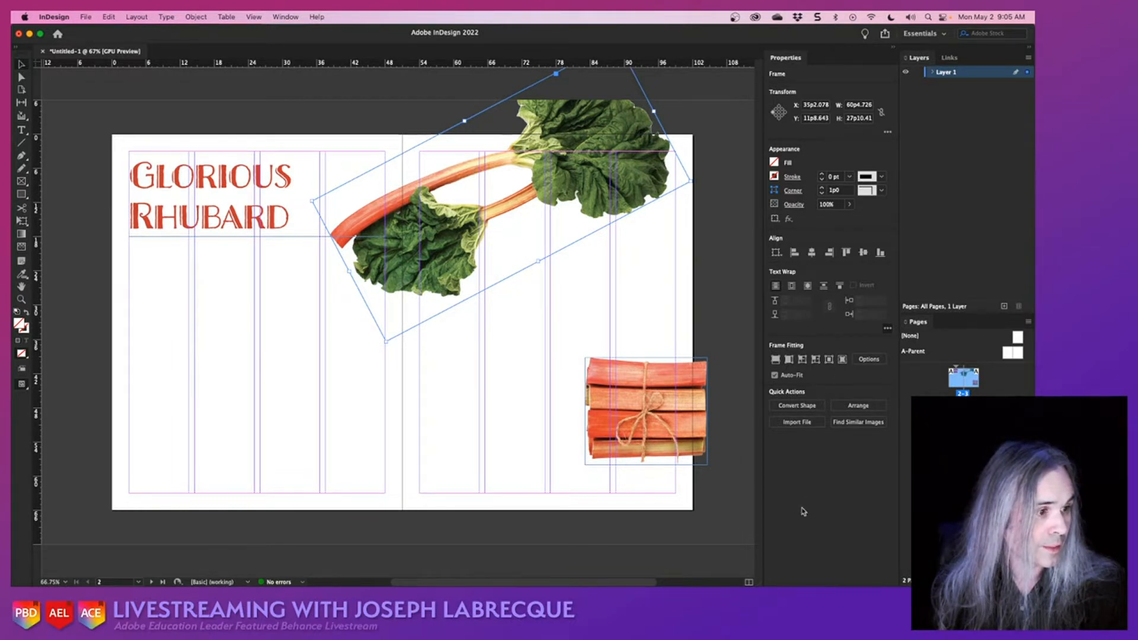
- Move the tied bundle to the lower outer corner of page 2 and rotate it slightly clockwise, at about X 6p10, Y 41p4
left_click_drag(680, 427, 229, 451)
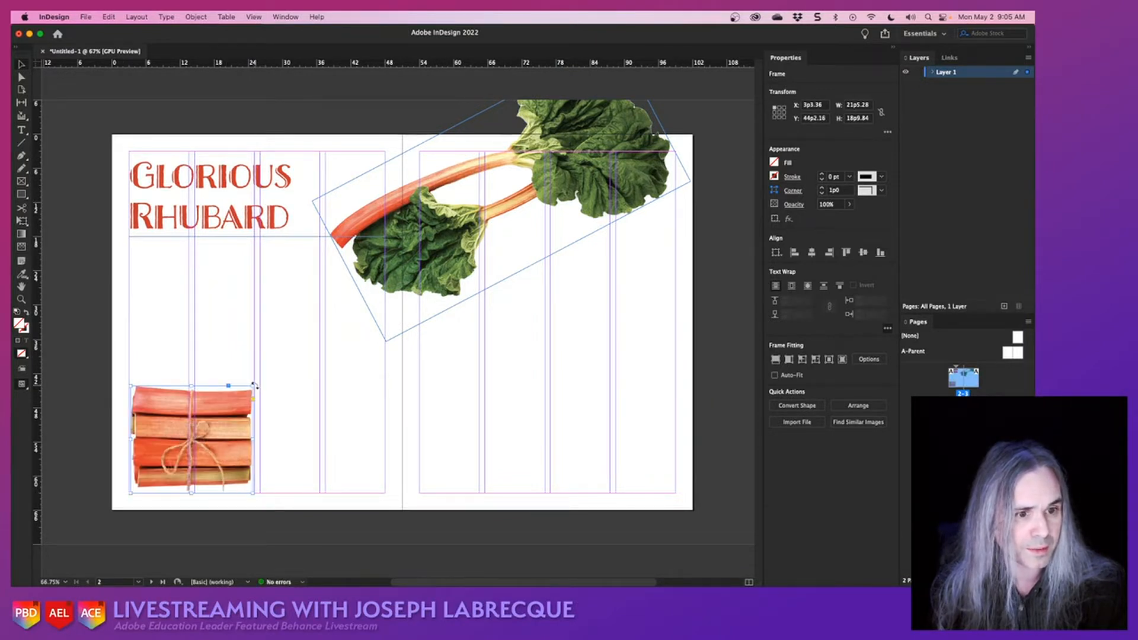
left_click_drag(254, 385, 270, 403)
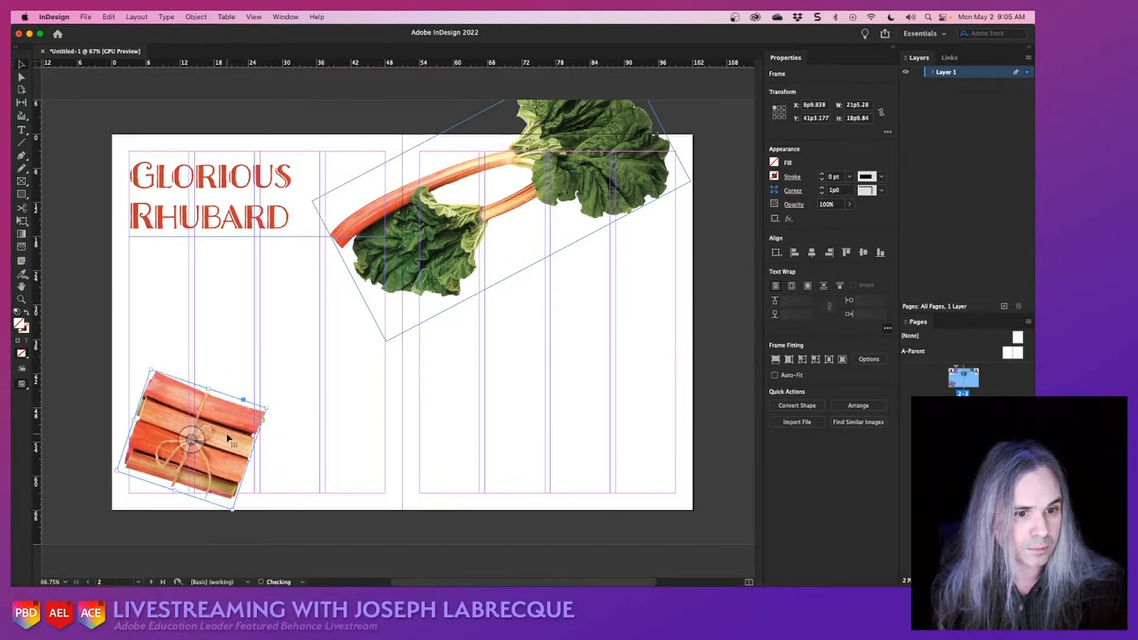
left_click_drag(228, 439, 232, 439)
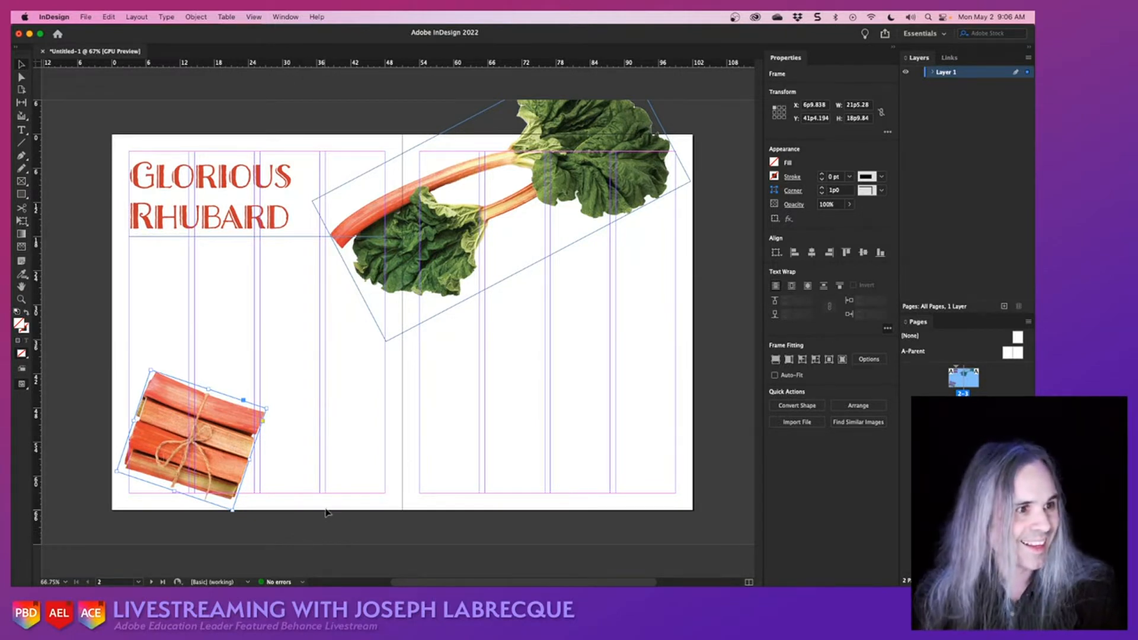
left_click(365, 521)
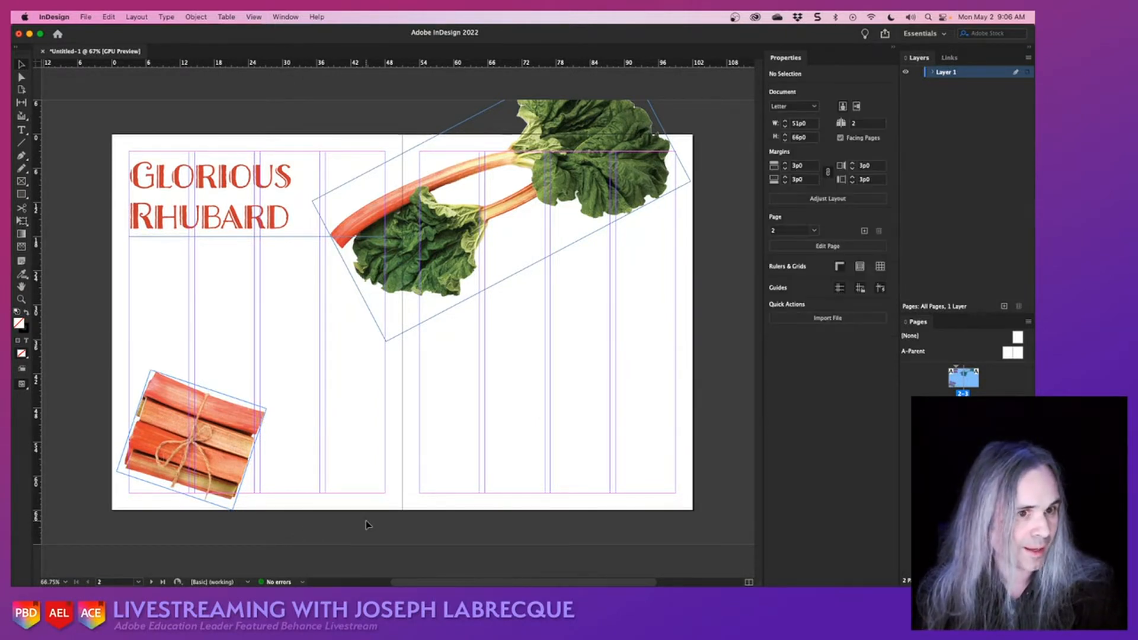
- Save the document as rhubarb.indd in the Creative Cloud Files folder
key("super+s")
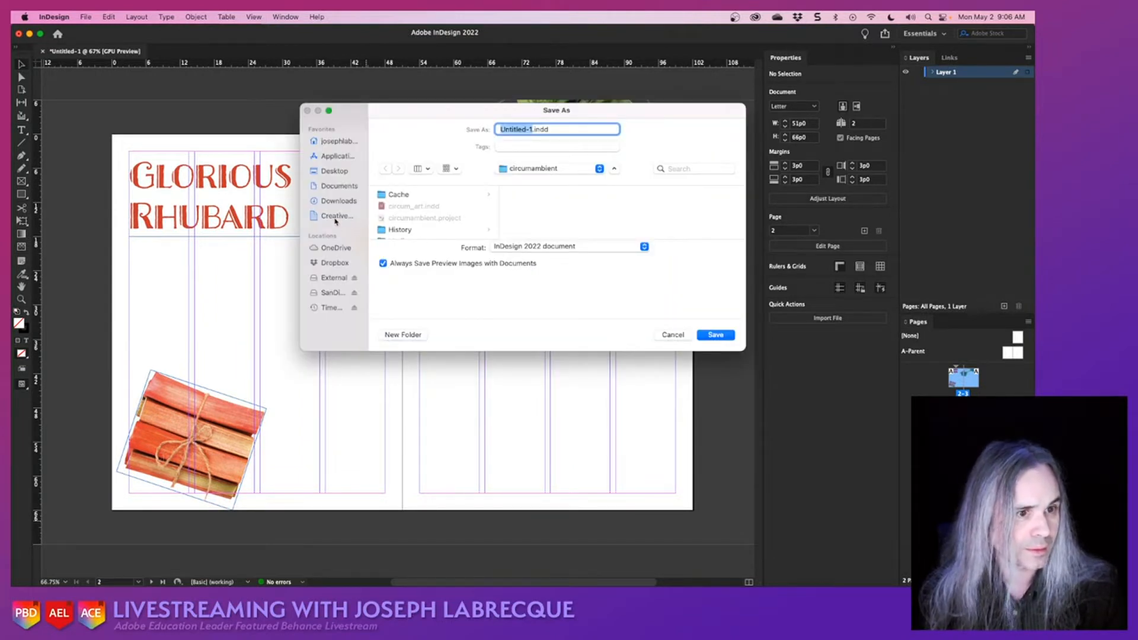
left_click(334, 217)
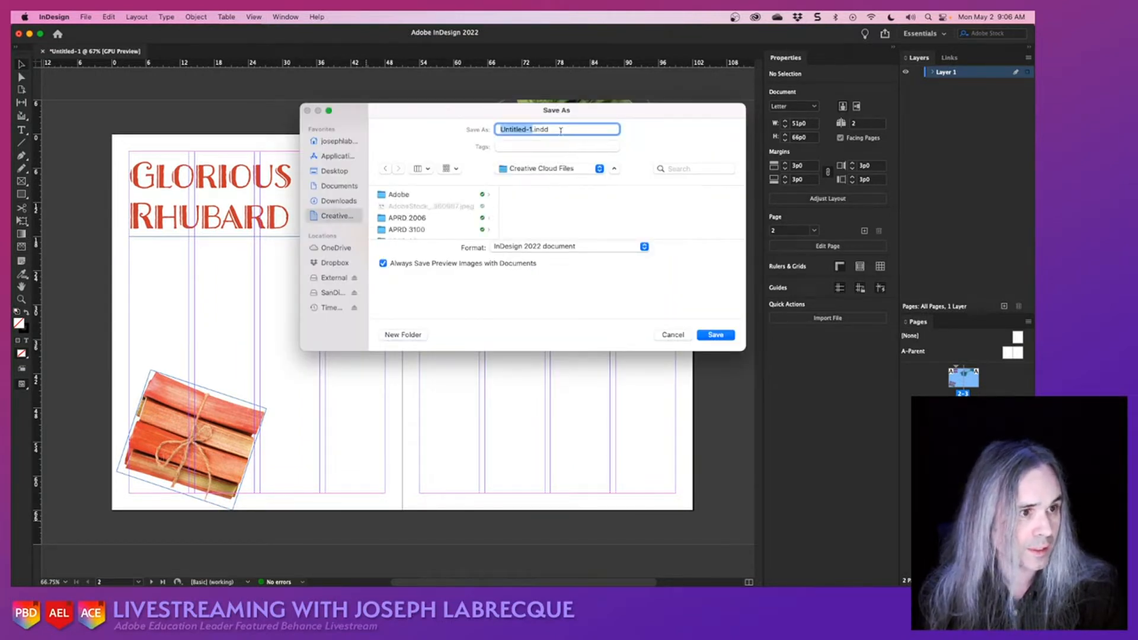
type("rhubarb")
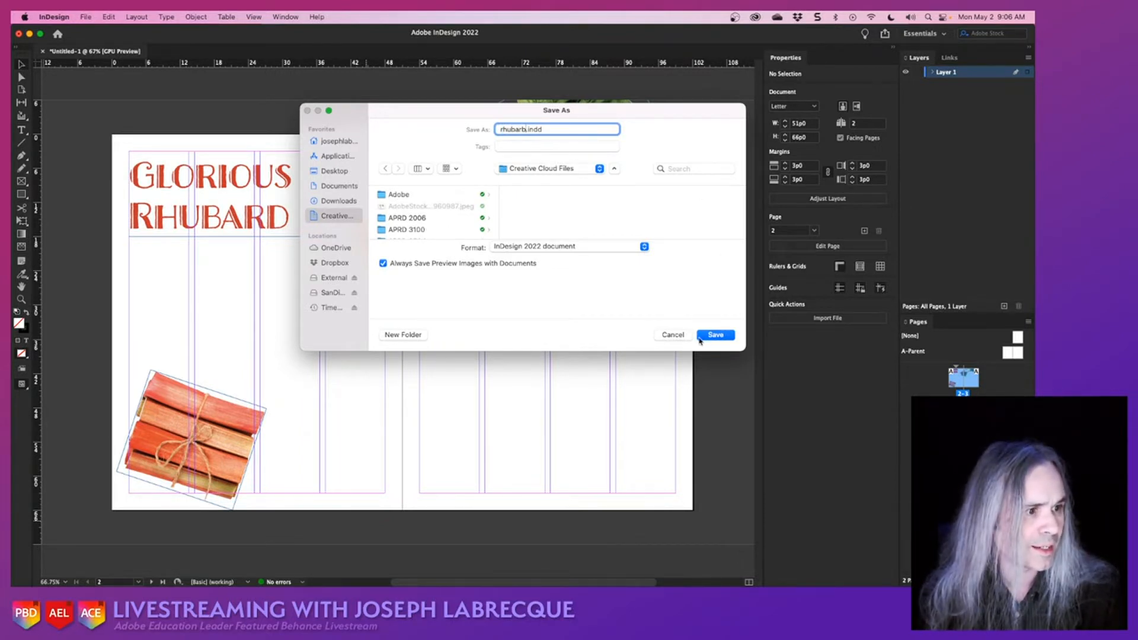
left_click(709, 336)
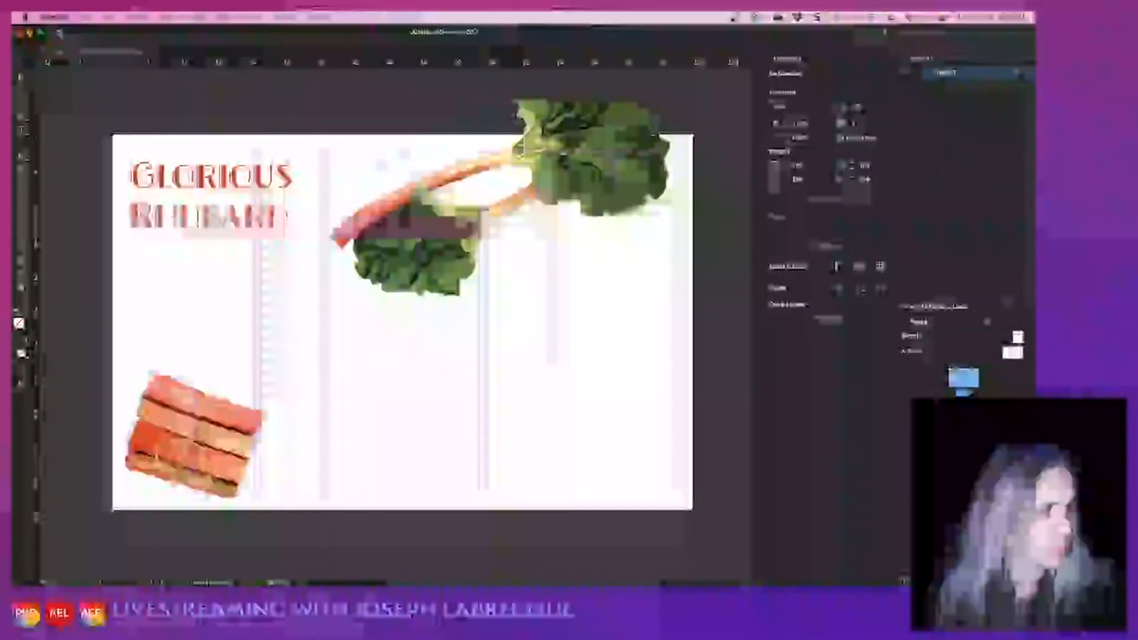
- Enlarge the Pages panel, and add a text frame about 96p0 by 42p2 below the title across both pages, containing a short filler word
left_click_drag(965, 300, 965, 136)
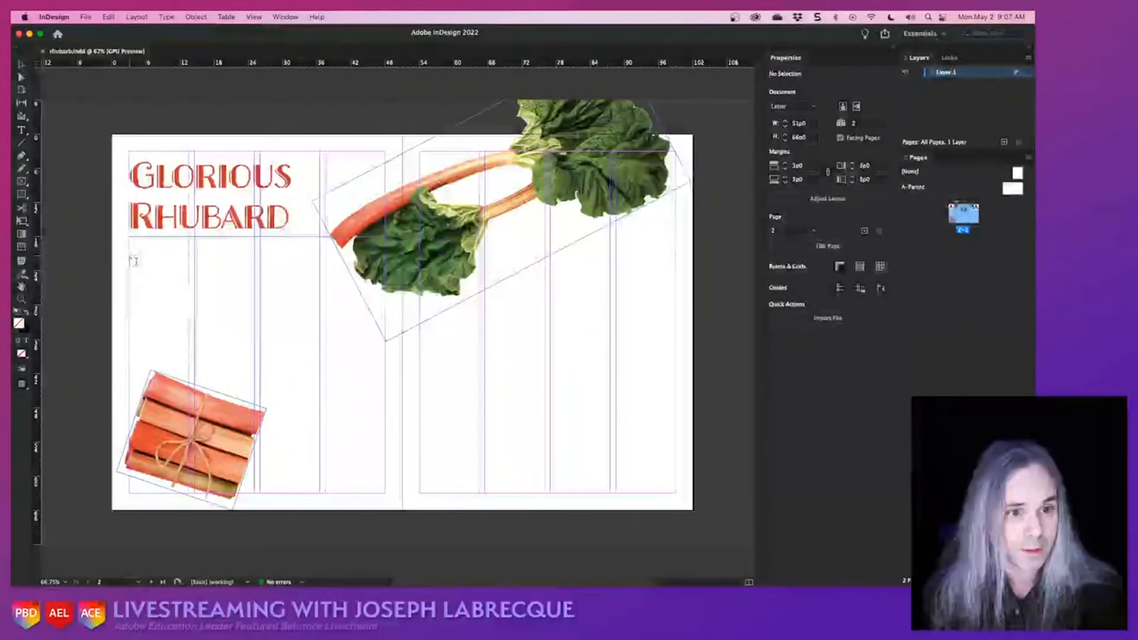
left_click_drag(134, 259, 676, 492)
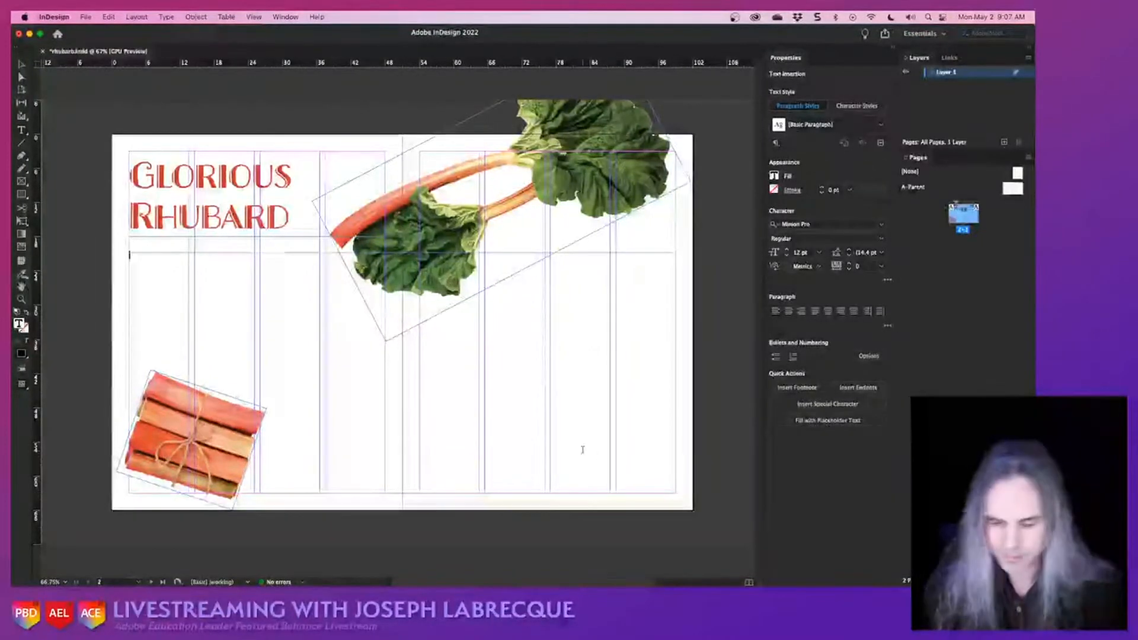
type("blah")
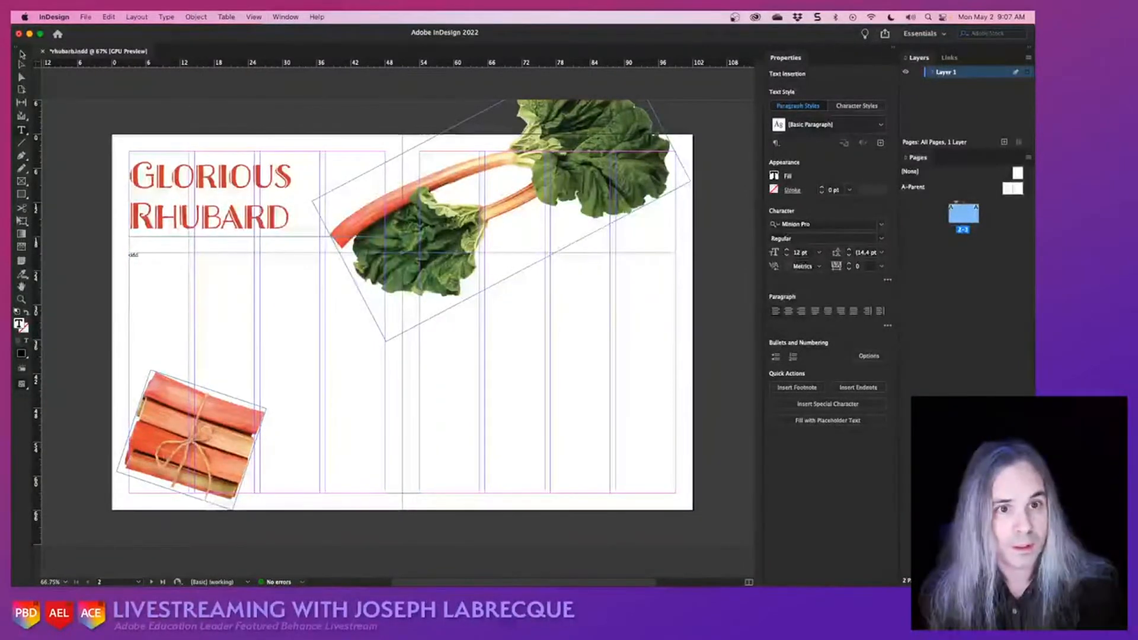
left_click(23, 64)
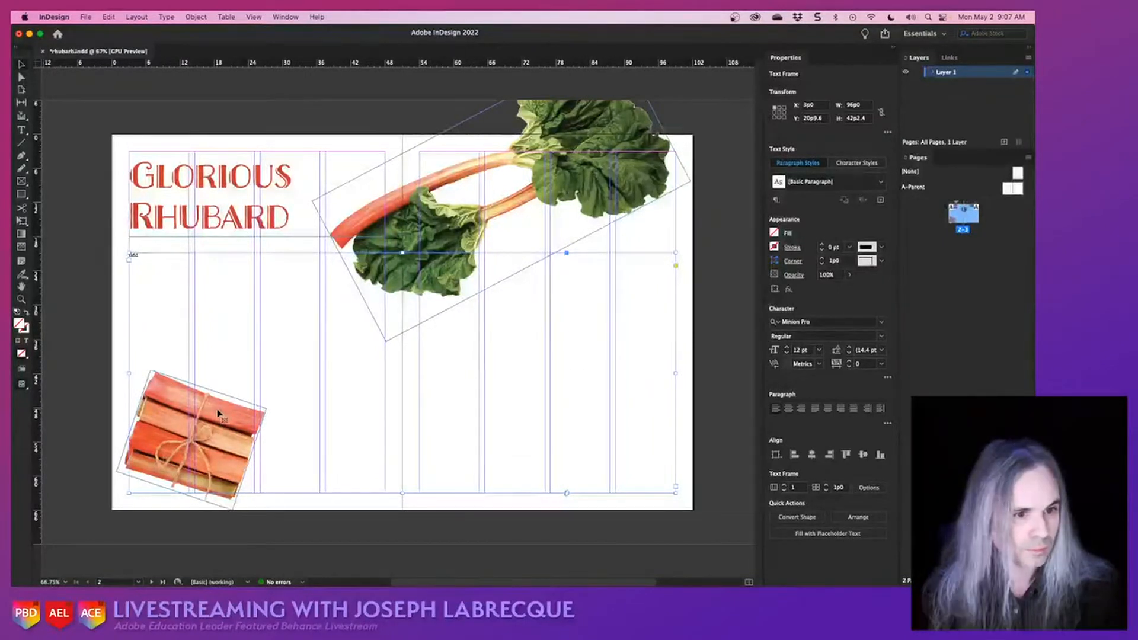
left_click(104, 363)
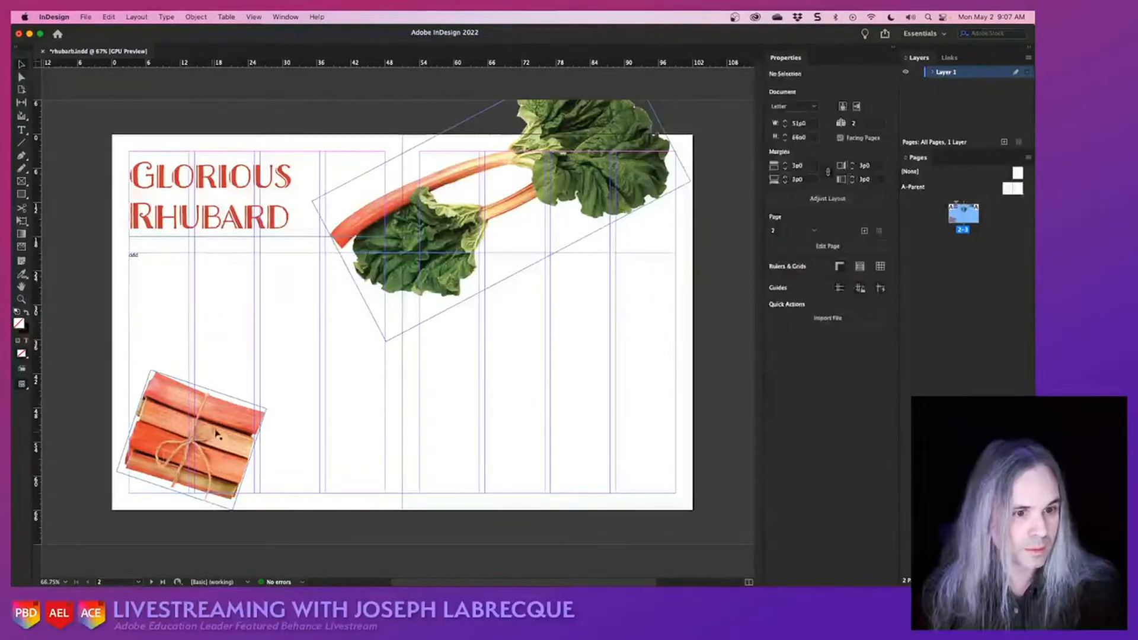
left_click(224, 422)
left_click(443, 222)
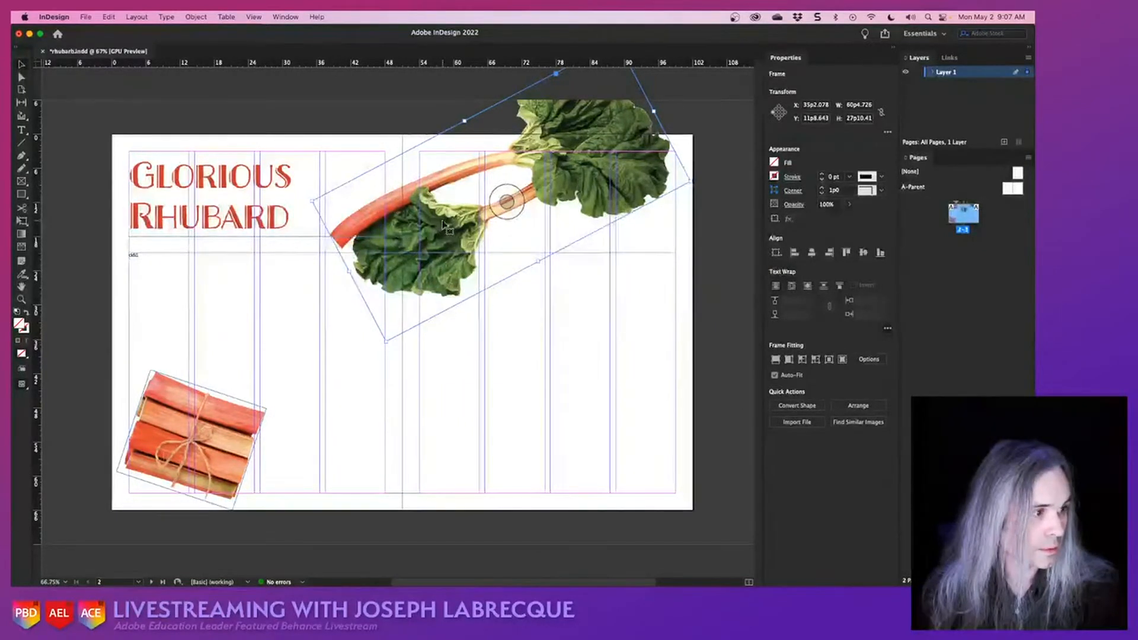
right_click(444, 224)
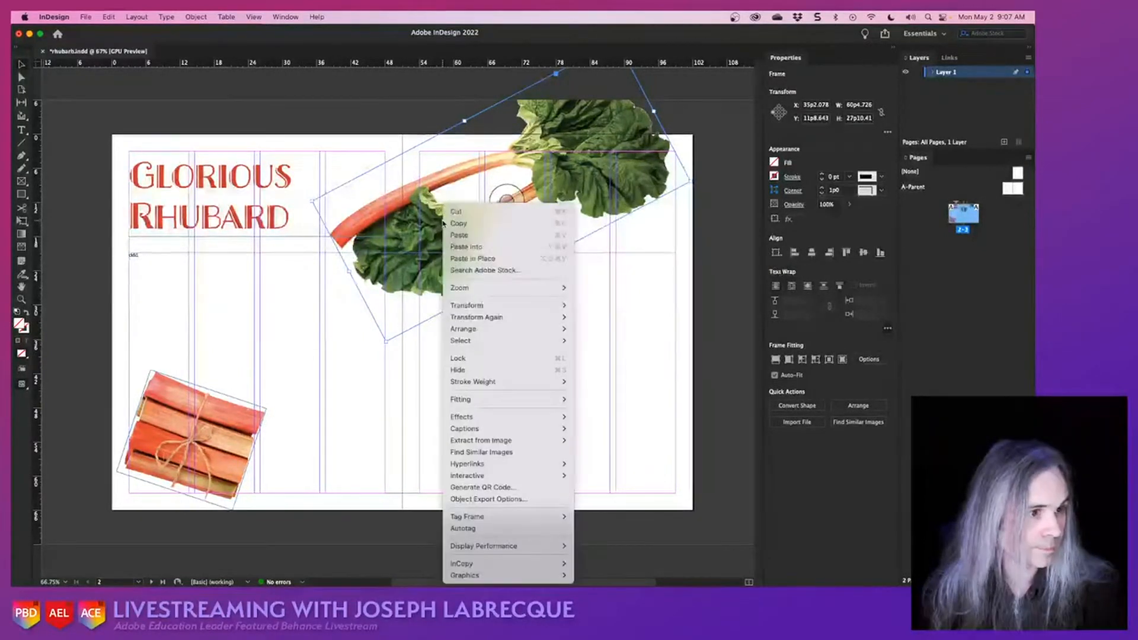
mouse_move(512, 399)
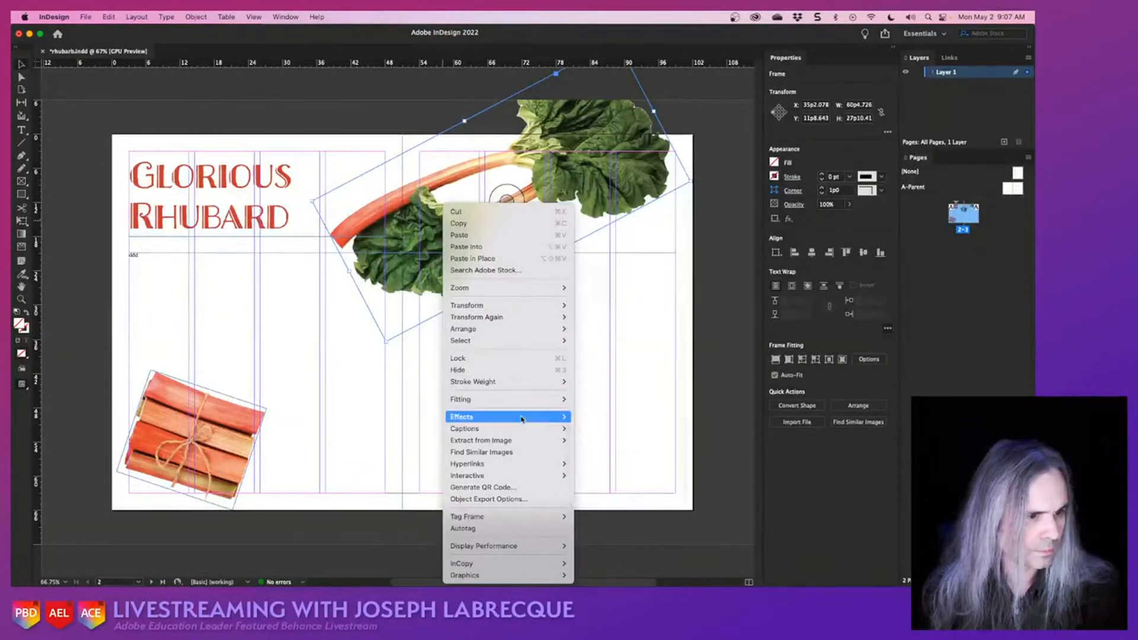
mouse_move(521, 419)
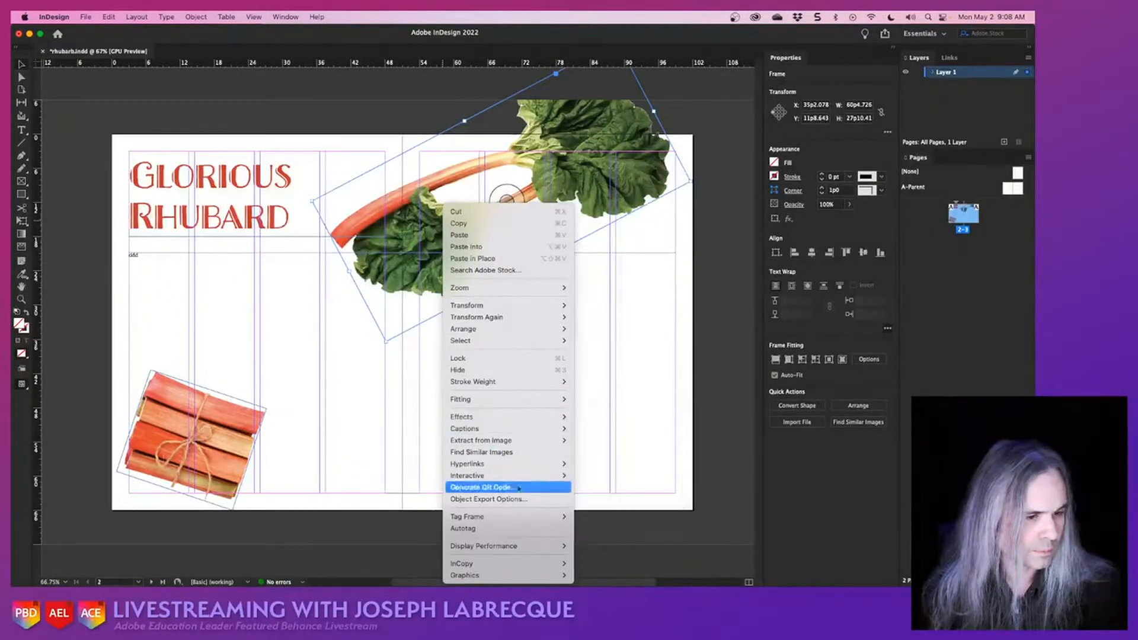
mouse_move(524, 516)
mouse_move(518, 575)
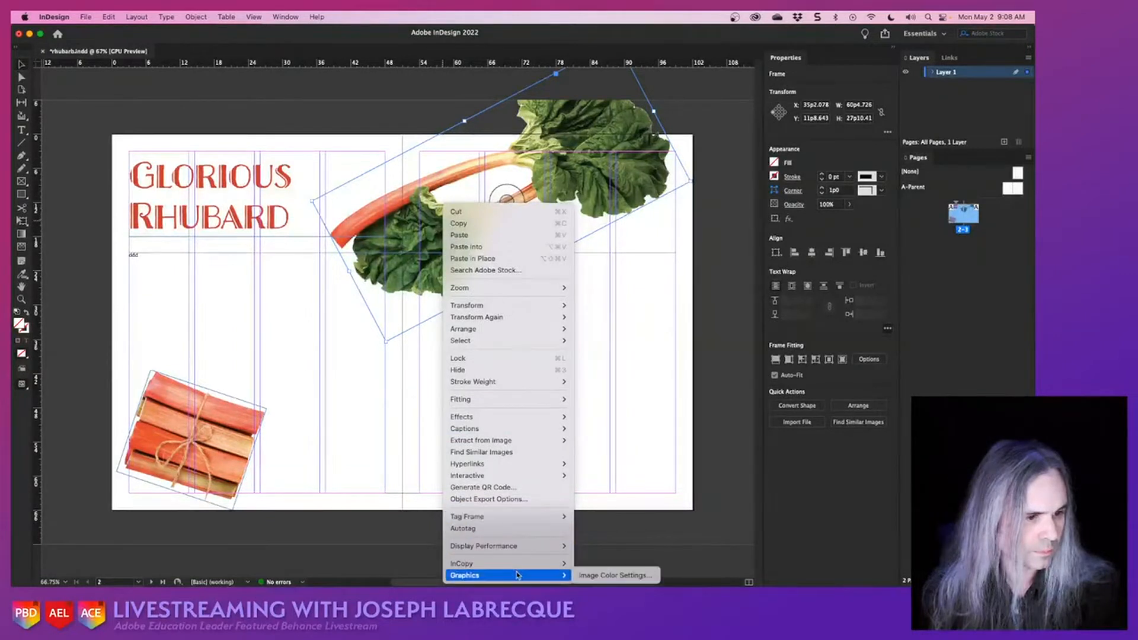
left_click(363, 550)
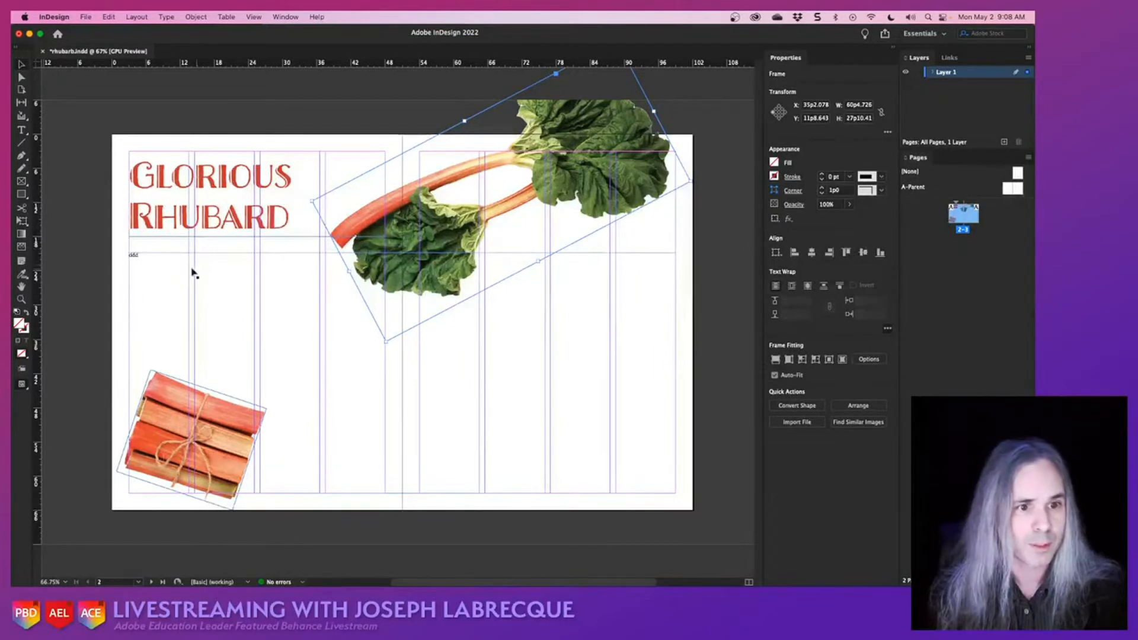
- Replace the filler word in the body text frame with several paragraphs of lorem ipsum copied from another application
double_click(136, 259)
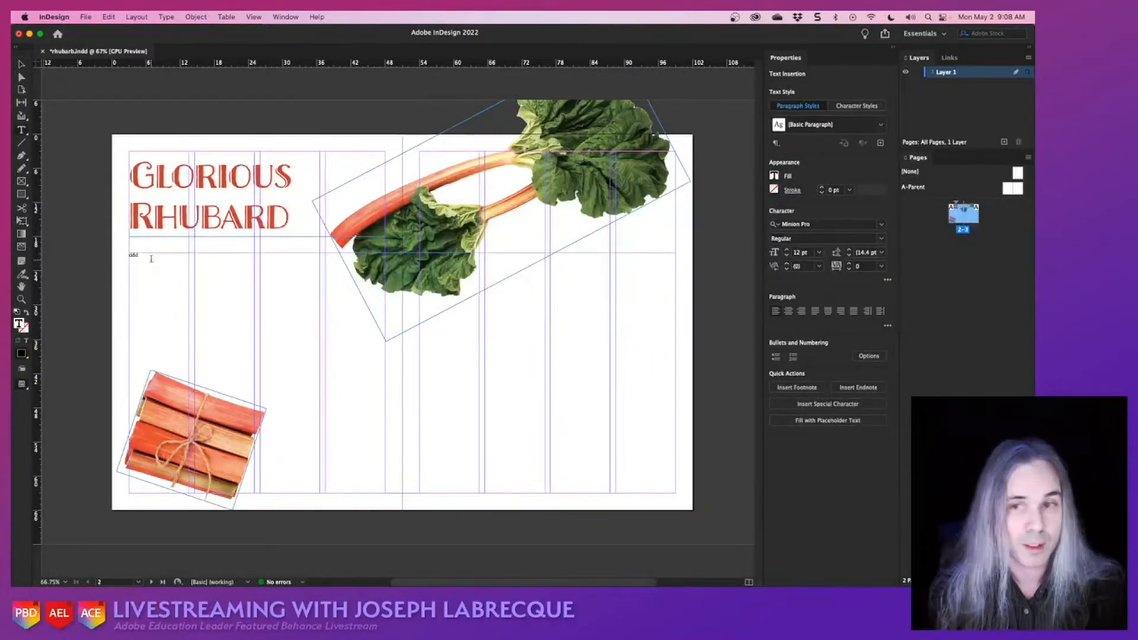
key("super+Tab")
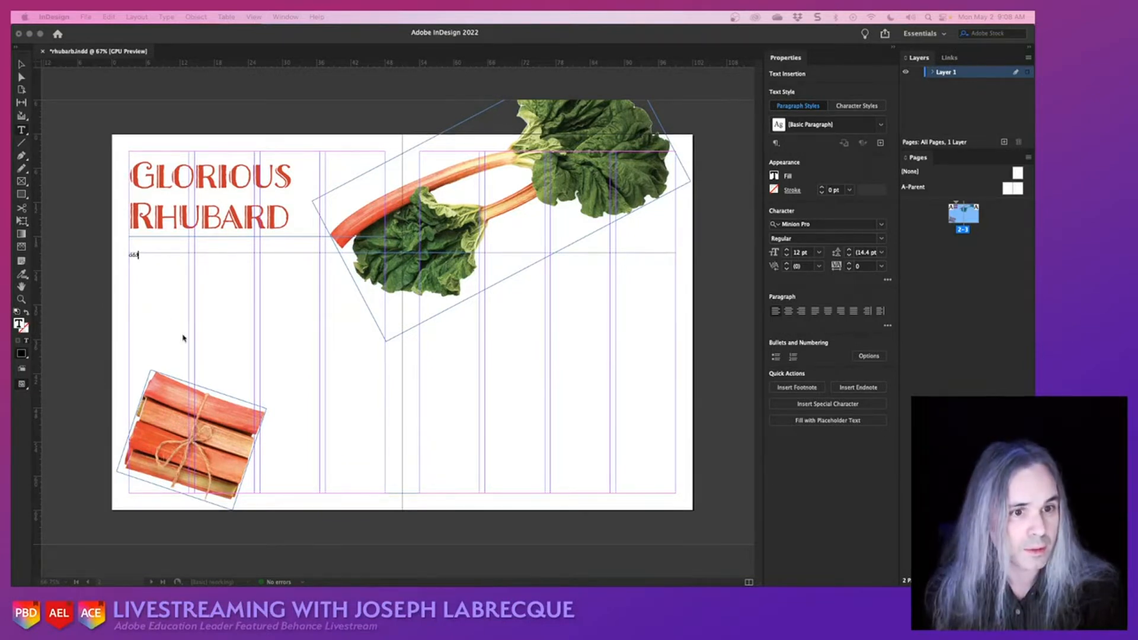
left_click(163, 266)
key("super+a")
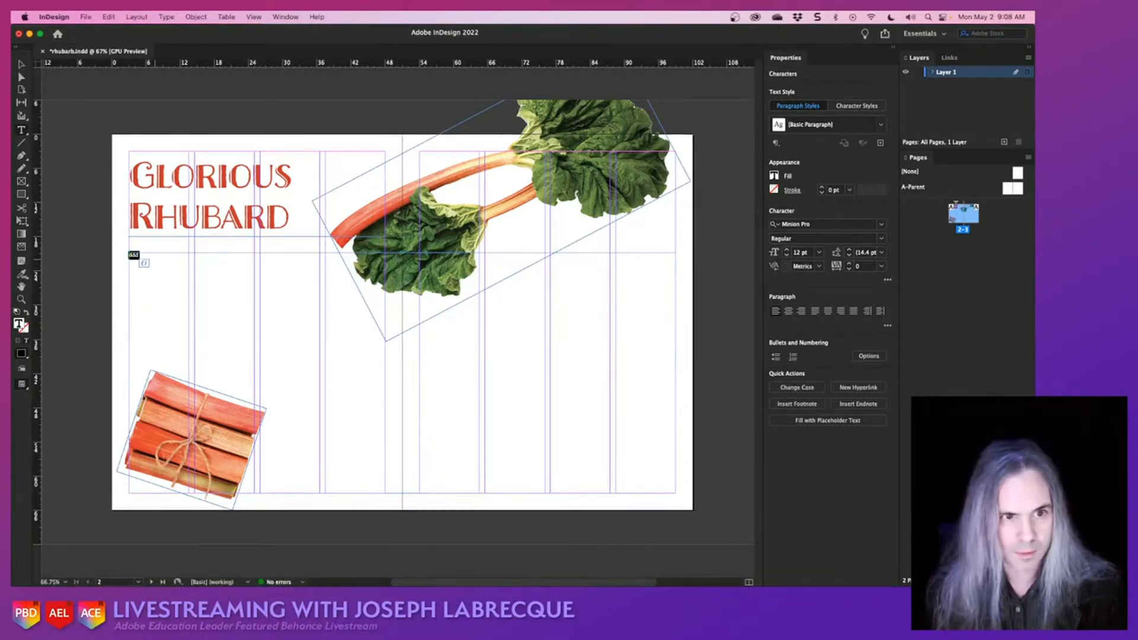
key("super+v")
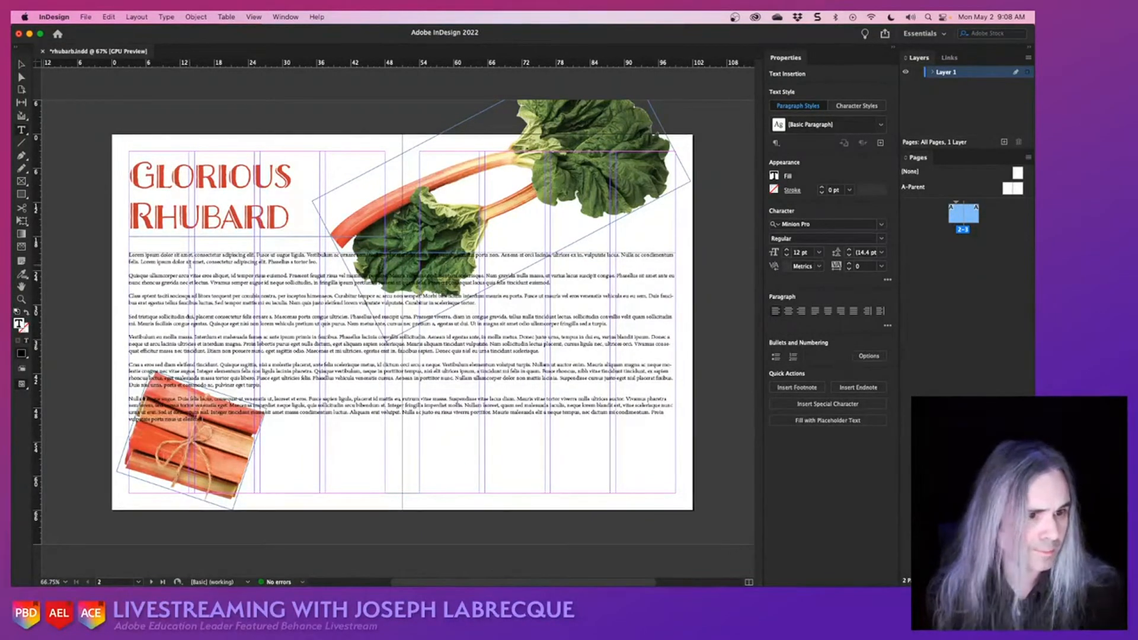
- Divide the body text frame into 3 columns
left_click(20, 68)
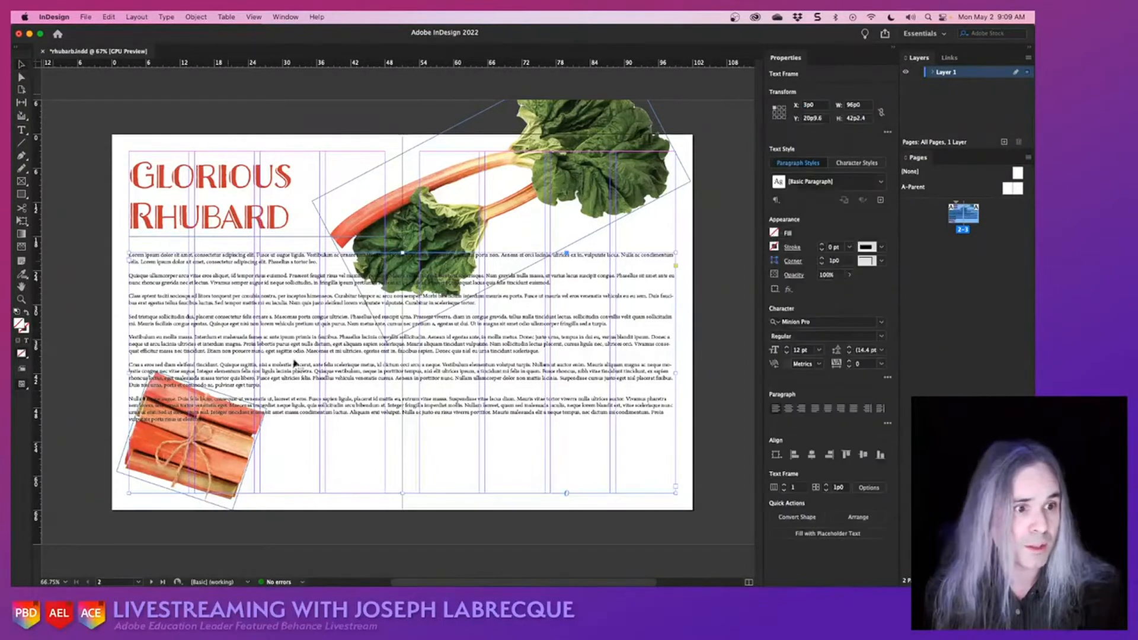
double_click(350, 408)
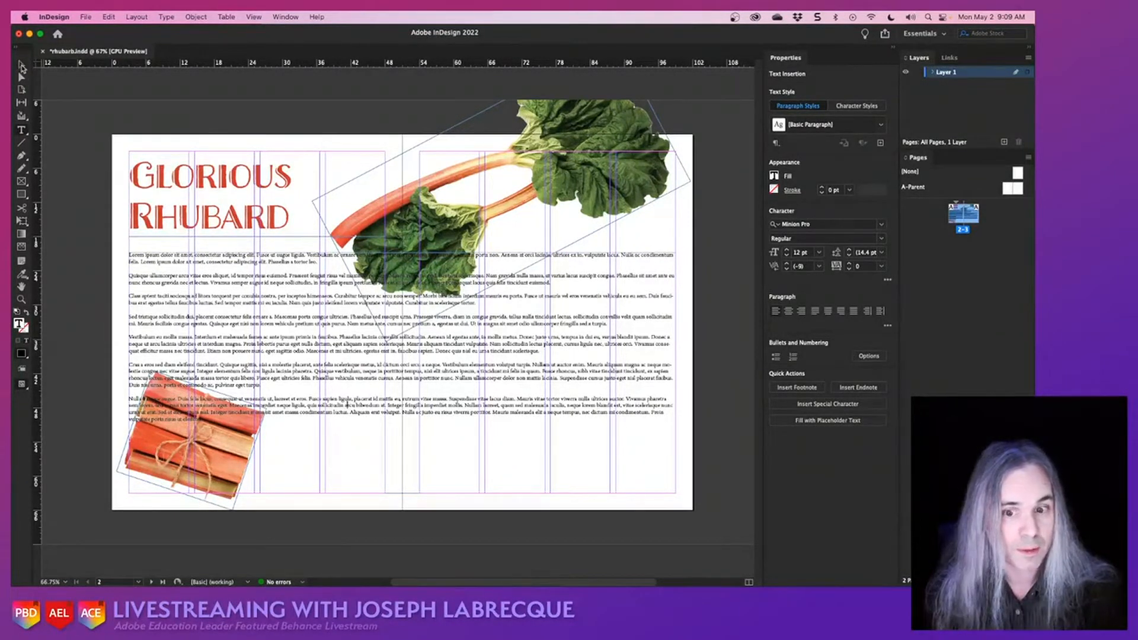
left_click(21, 65)
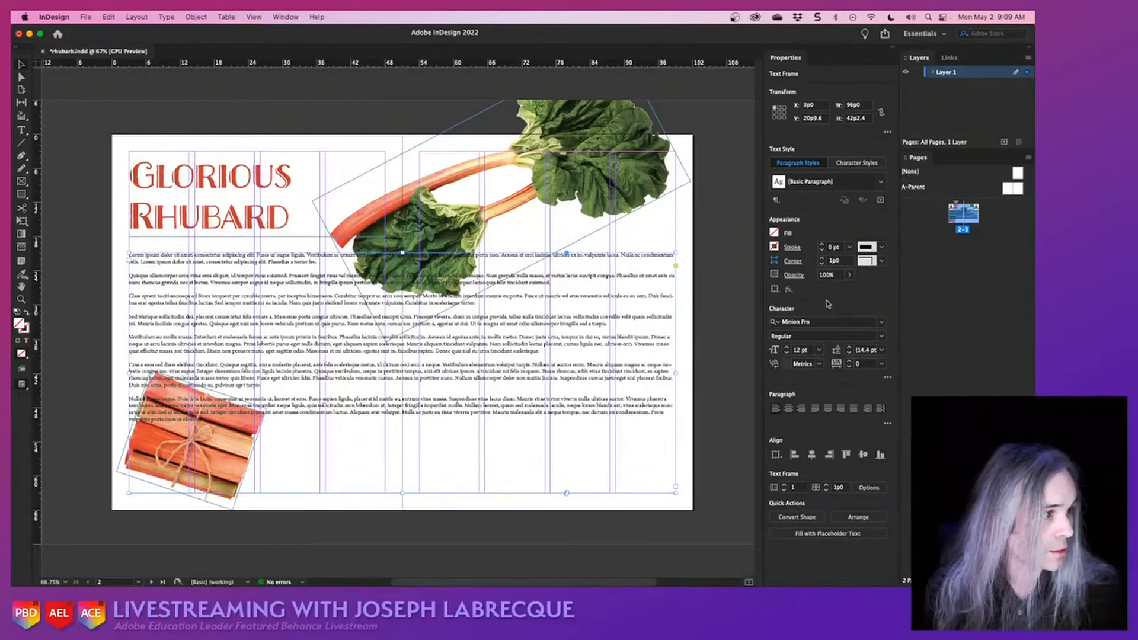
left_click(784, 485)
left_click(784, 485)
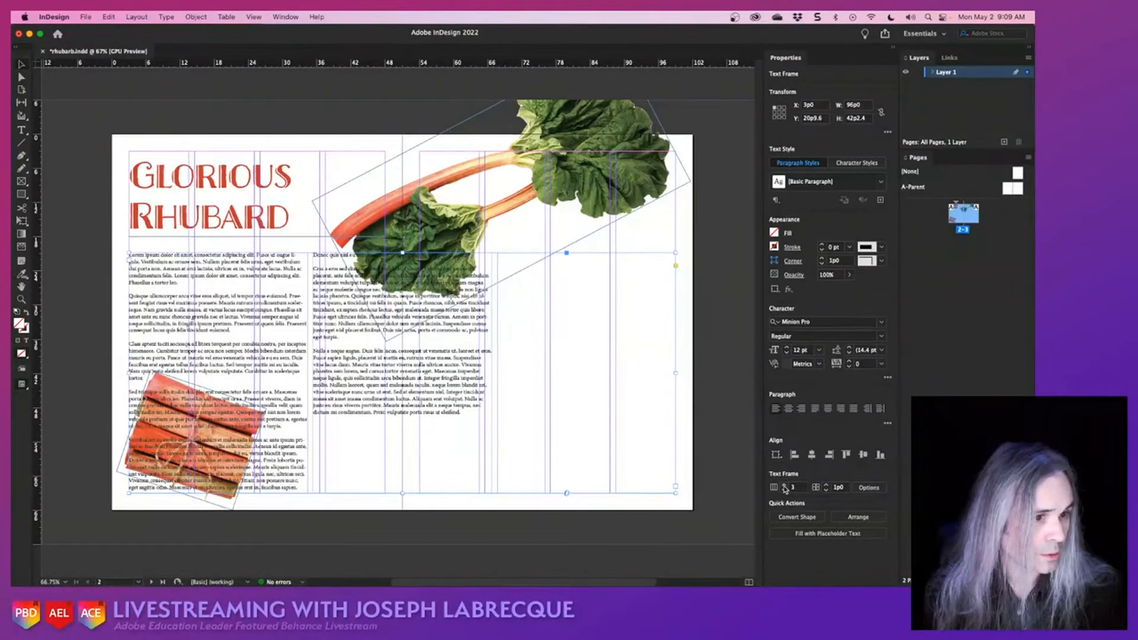
left_click(784, 485)
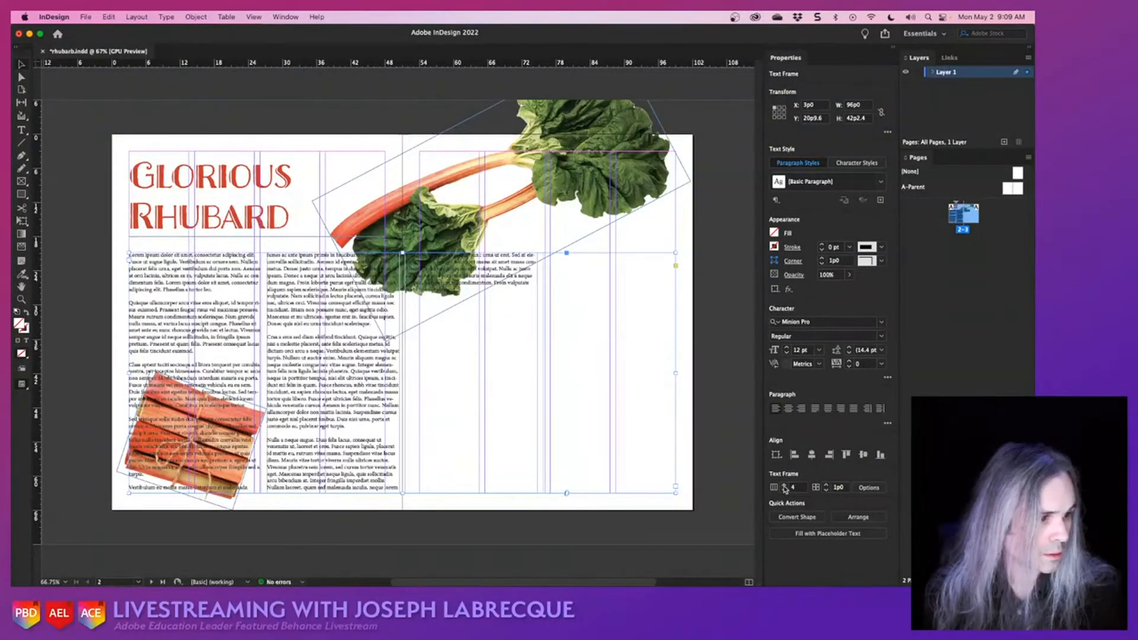
left_click(784, 490)
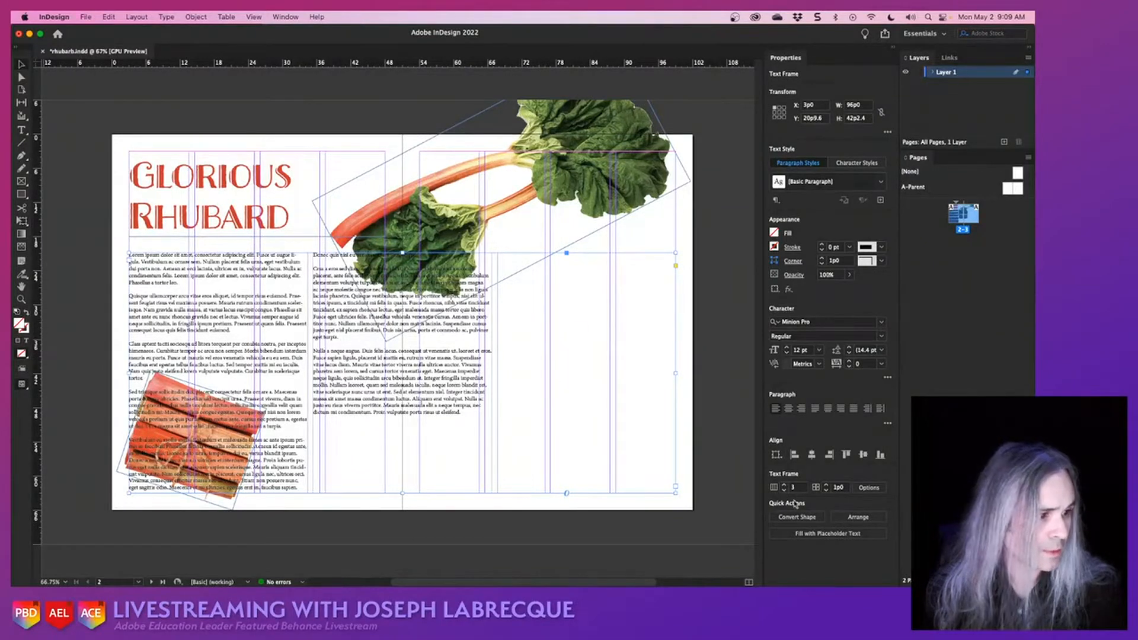
- Widen the gutter between the body text columns to 2p11
left_click(826, 484)
left_click(826, 484)
left_click(828, 484)
left_click(827, 484)
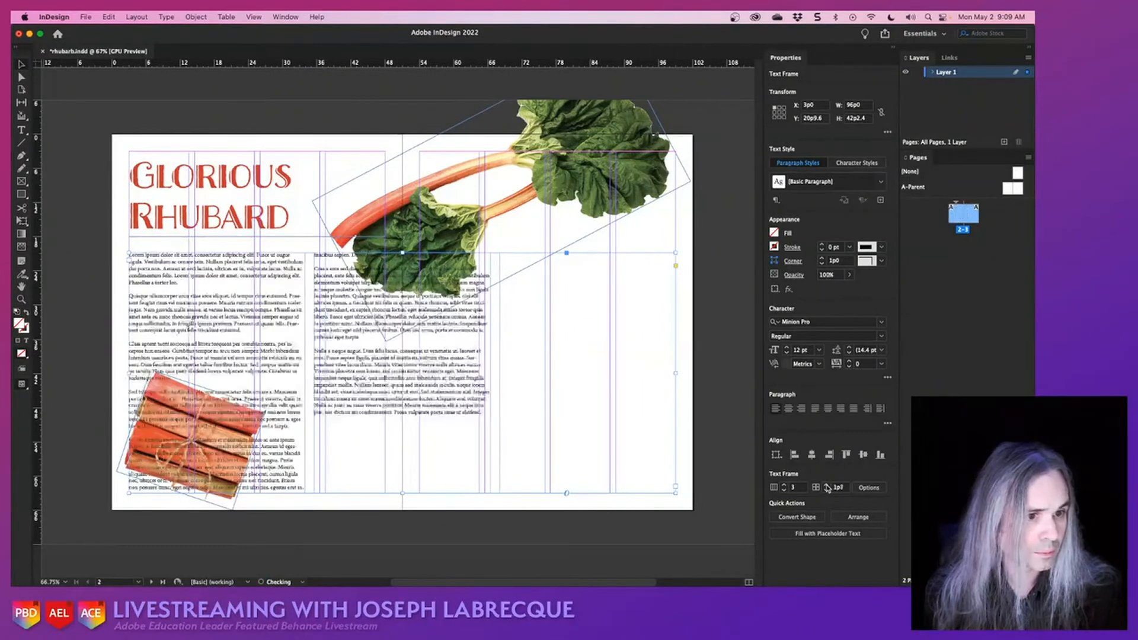
left_click(828, 484)
left_click(827, 484)
left_click(827, 486)
left_click(827, 486)
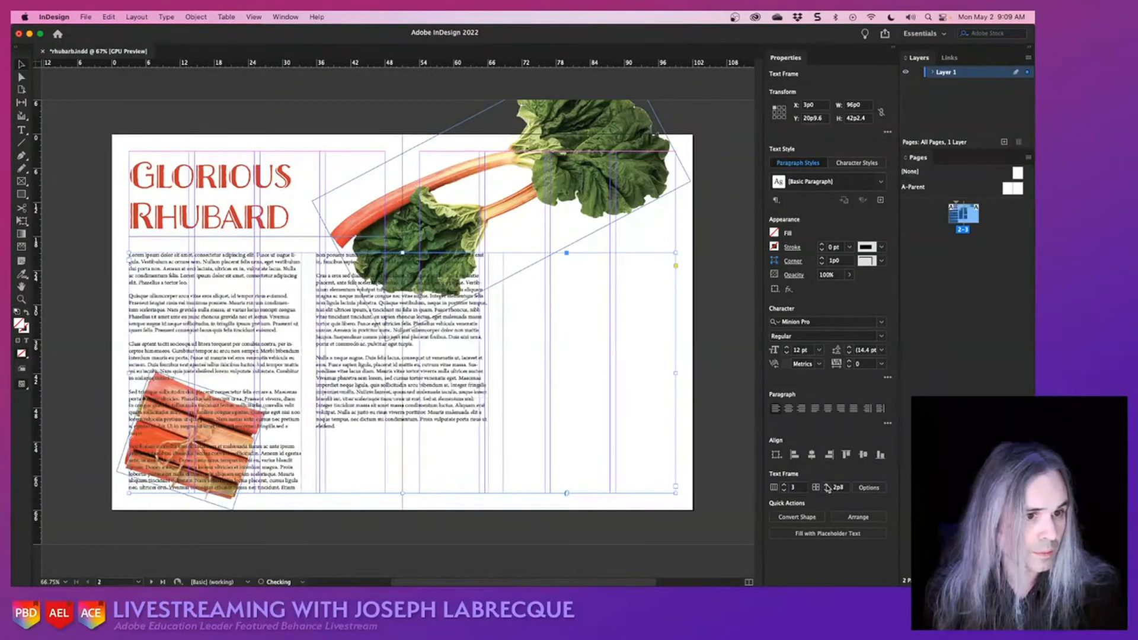
left_click(827, 486)
left_click(827, 486)
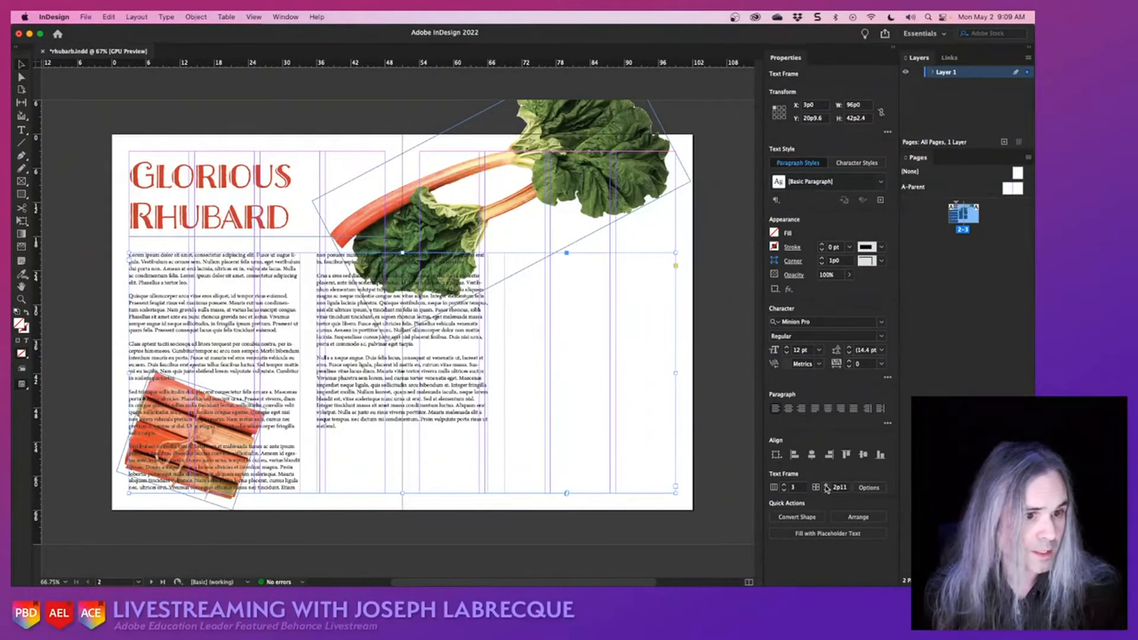
- Justify the body text with the last line aligned left, and change its font to Agenda
left_click(816, 409)
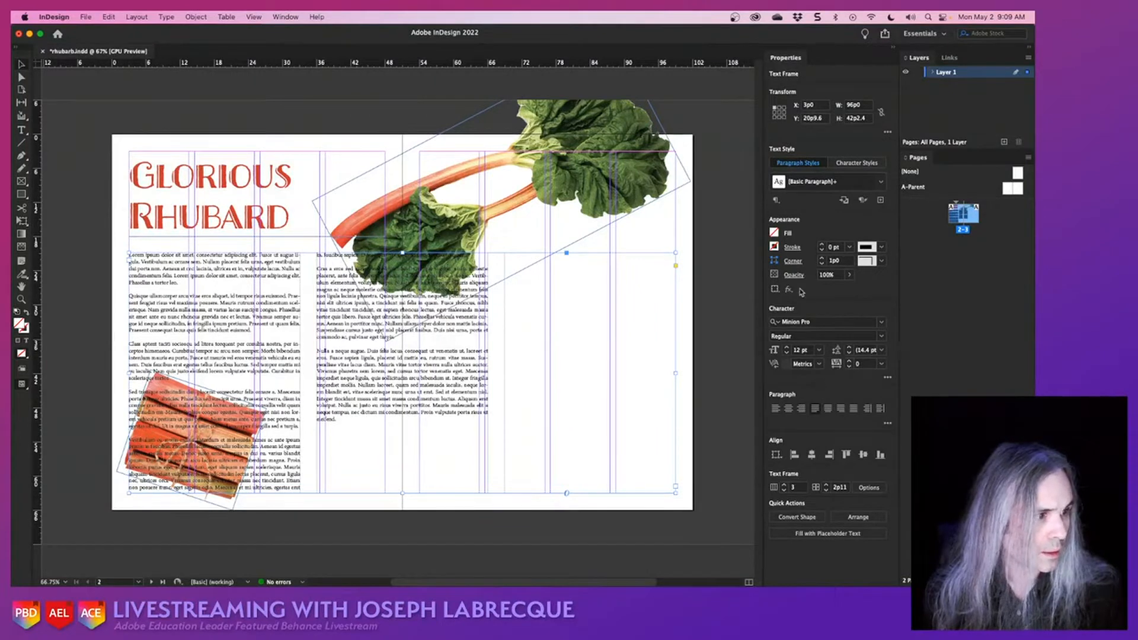
left_click(882, 322)
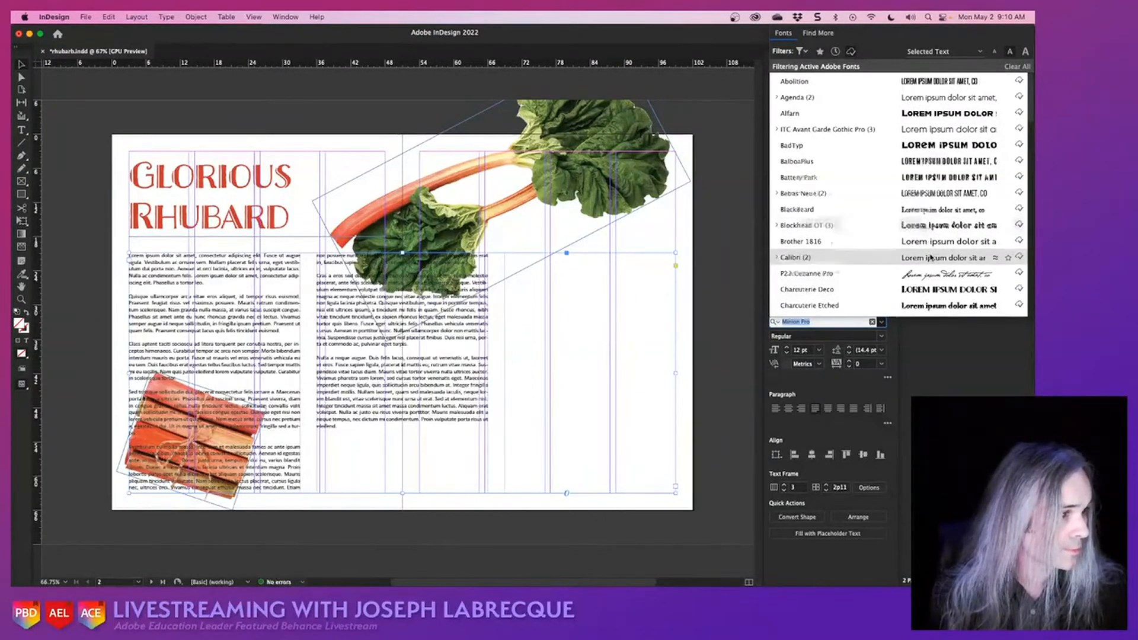
scroll(929, 257, "down", 3)
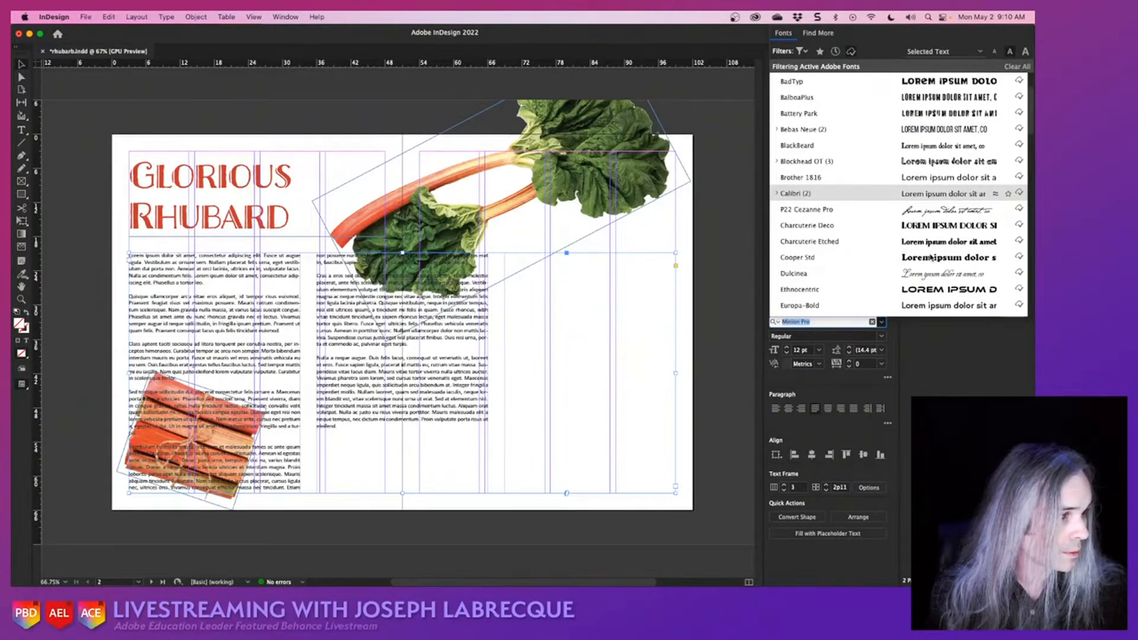
scroll(930, 257, "up", 3)
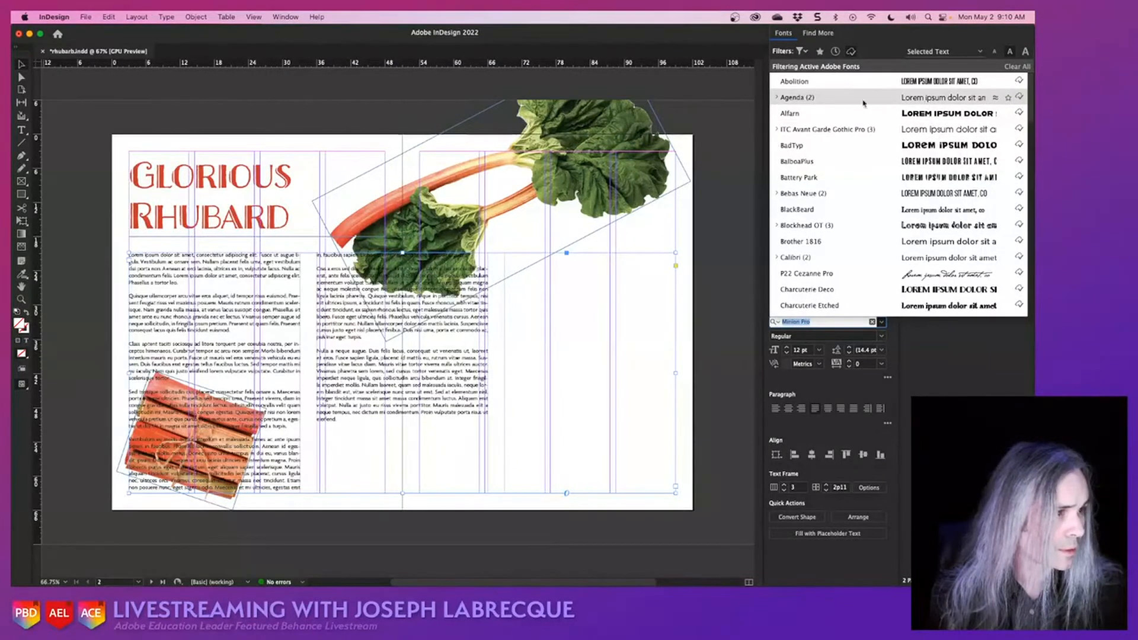
left_click(783, 98)
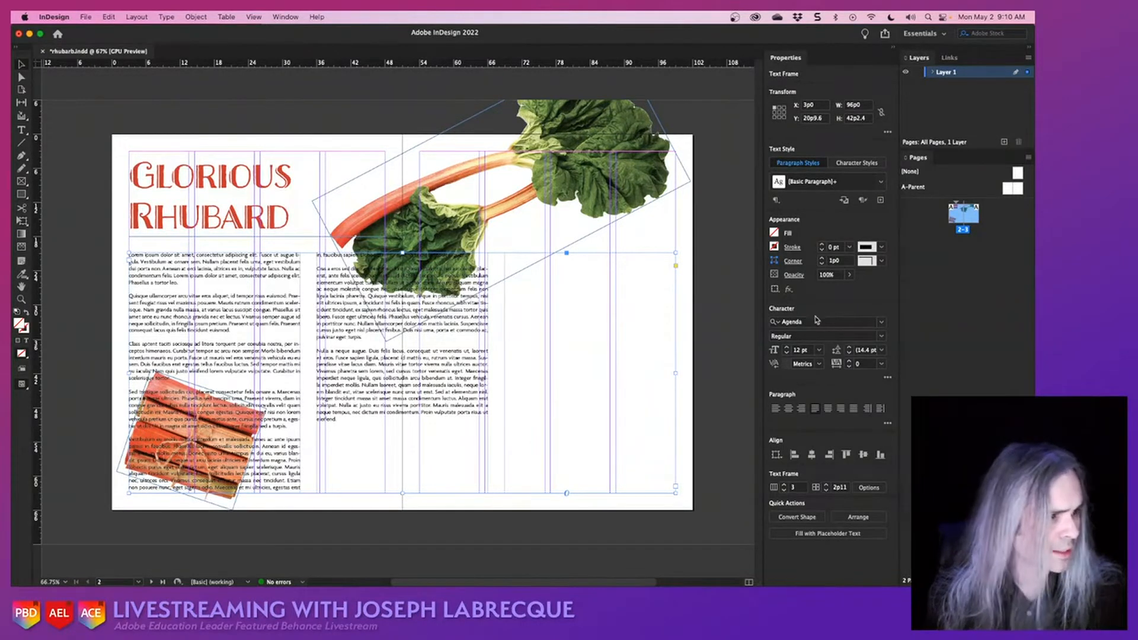
- Try larger sizes for the body text and settle on a font size of 15 pt
left_click(819, 350)
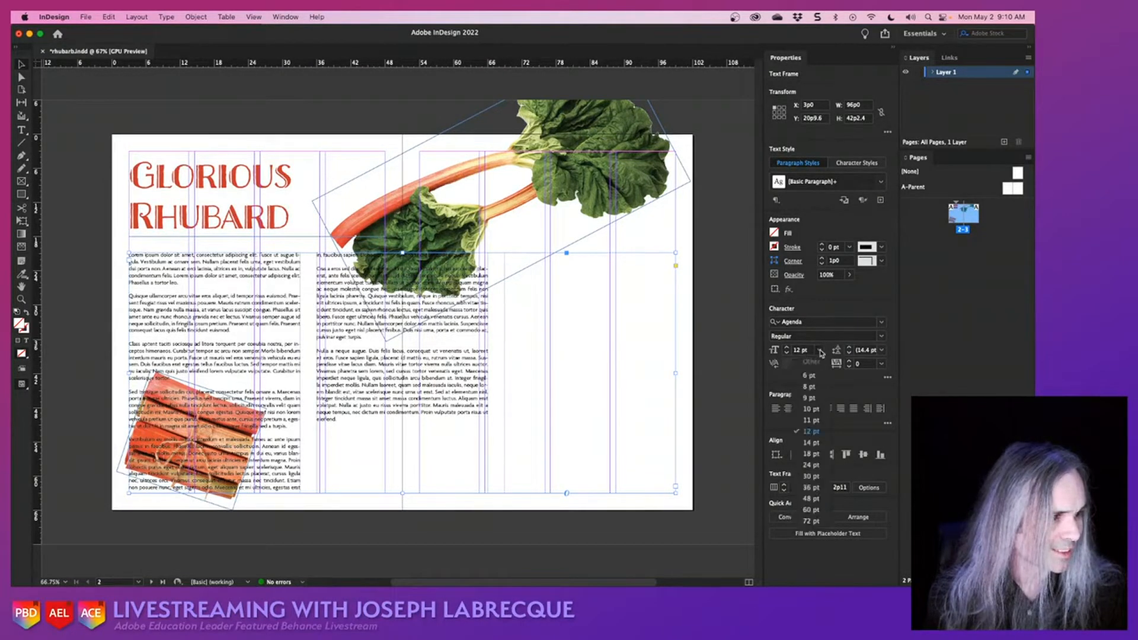
left_click(815, 476)
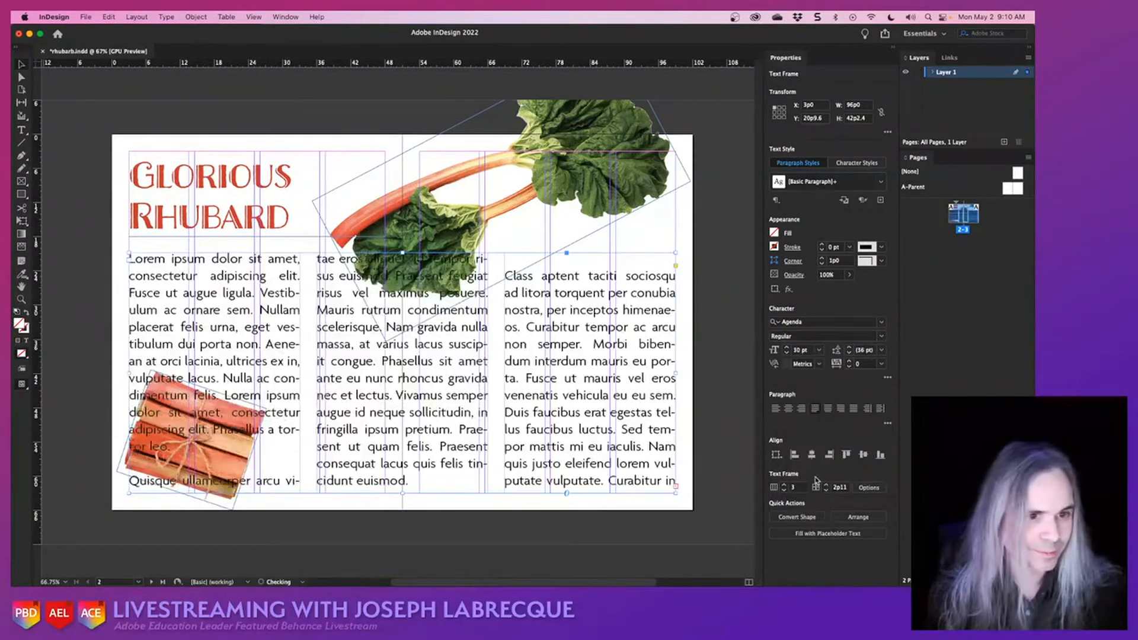
left_click(819, 353)
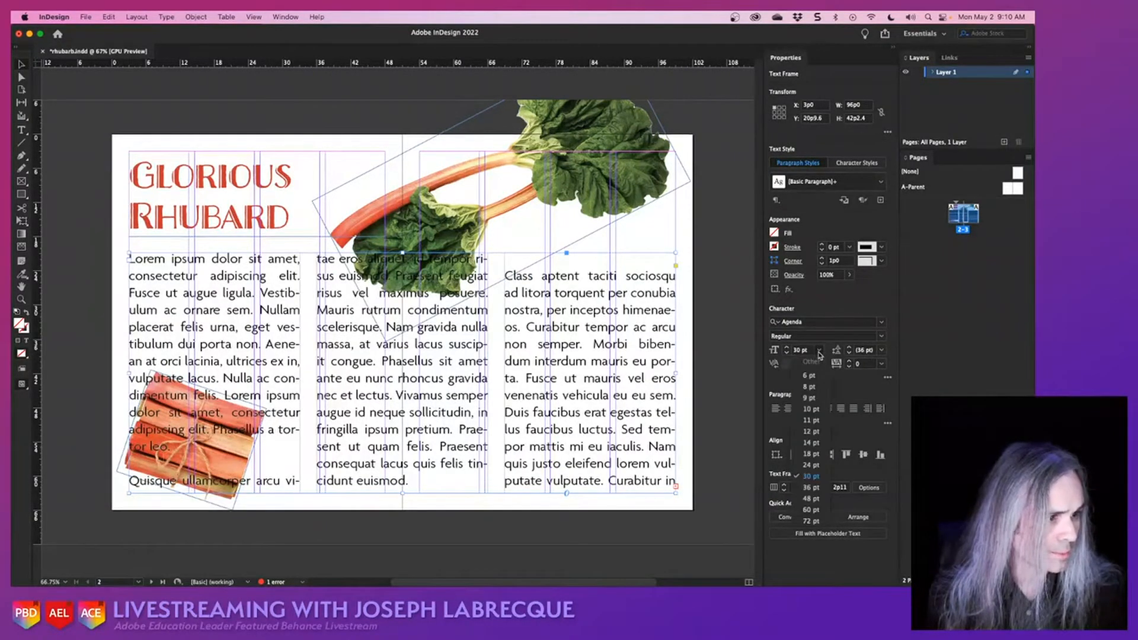
left_click(811, 454)
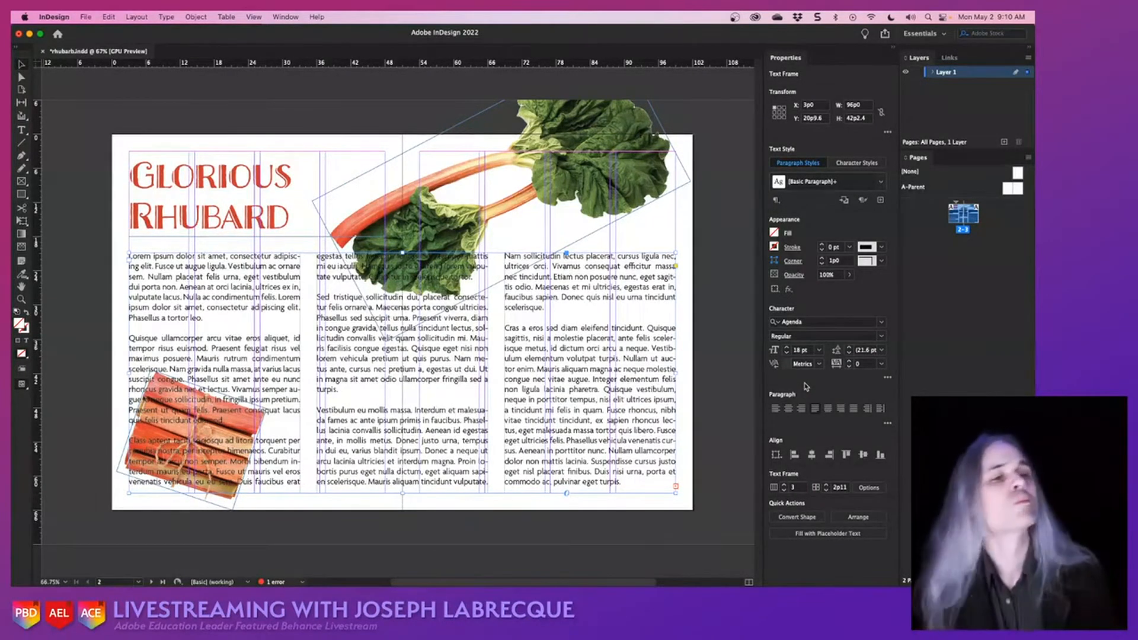
left_click(787, 354)
left_click(788, 353)
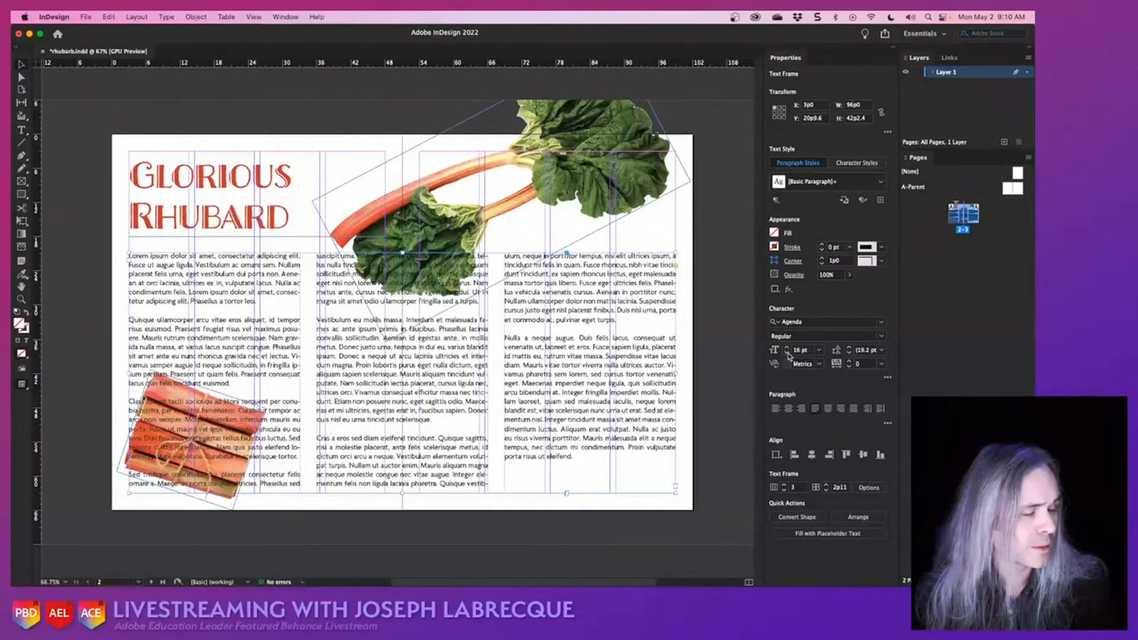
left_click(787, 354)
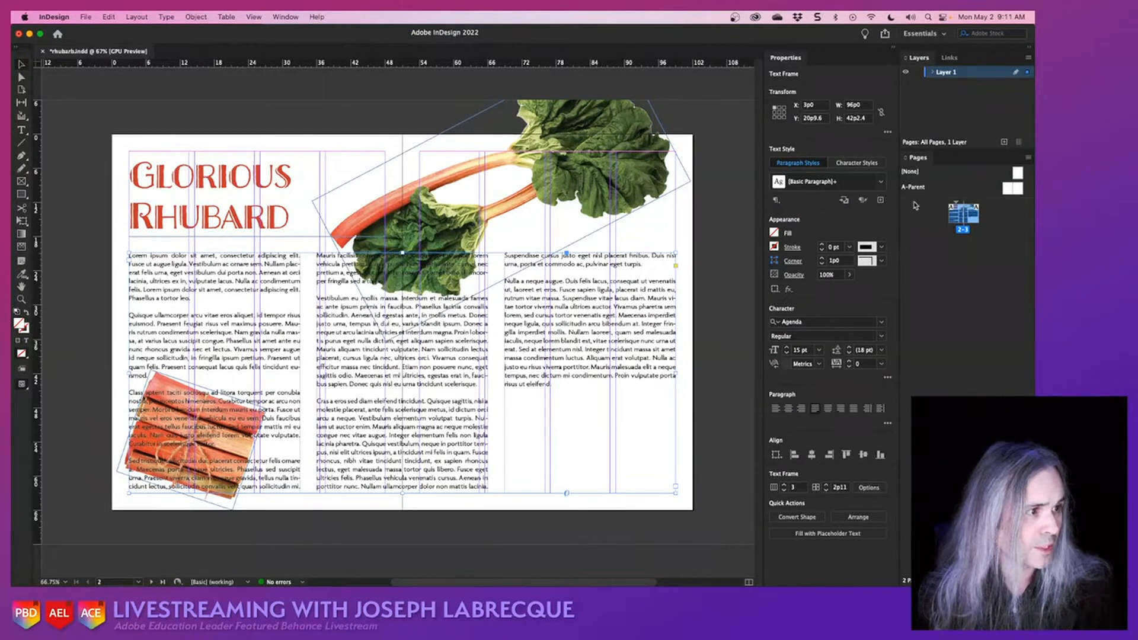
- Create a new paragraph style named Body Text from the body copy's current formatting
left_click(880, 200)
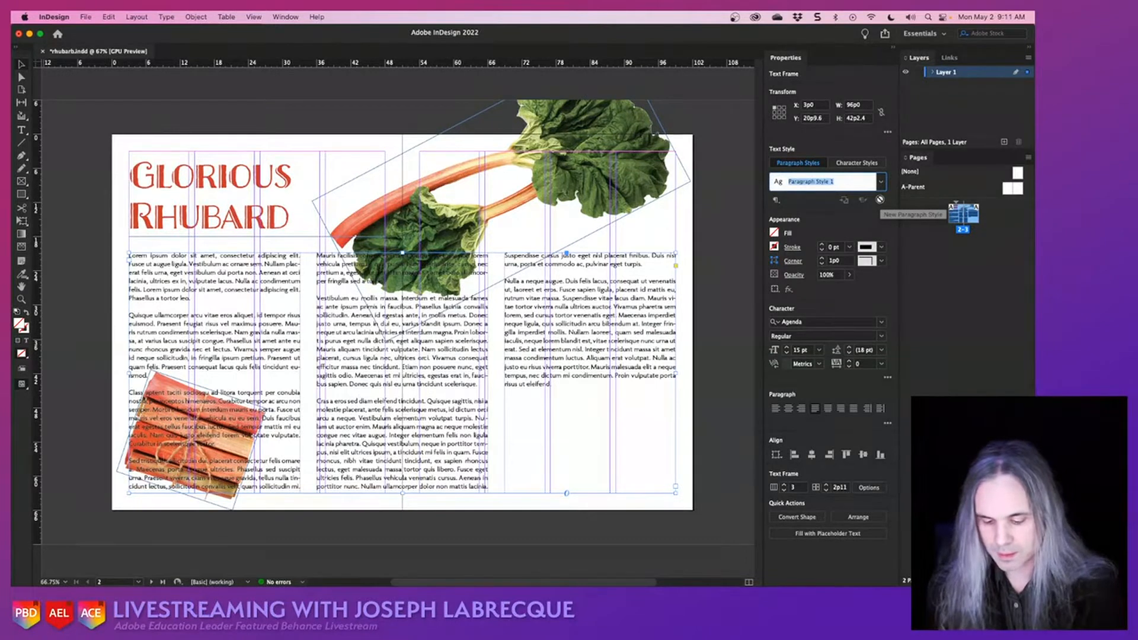
type("l")
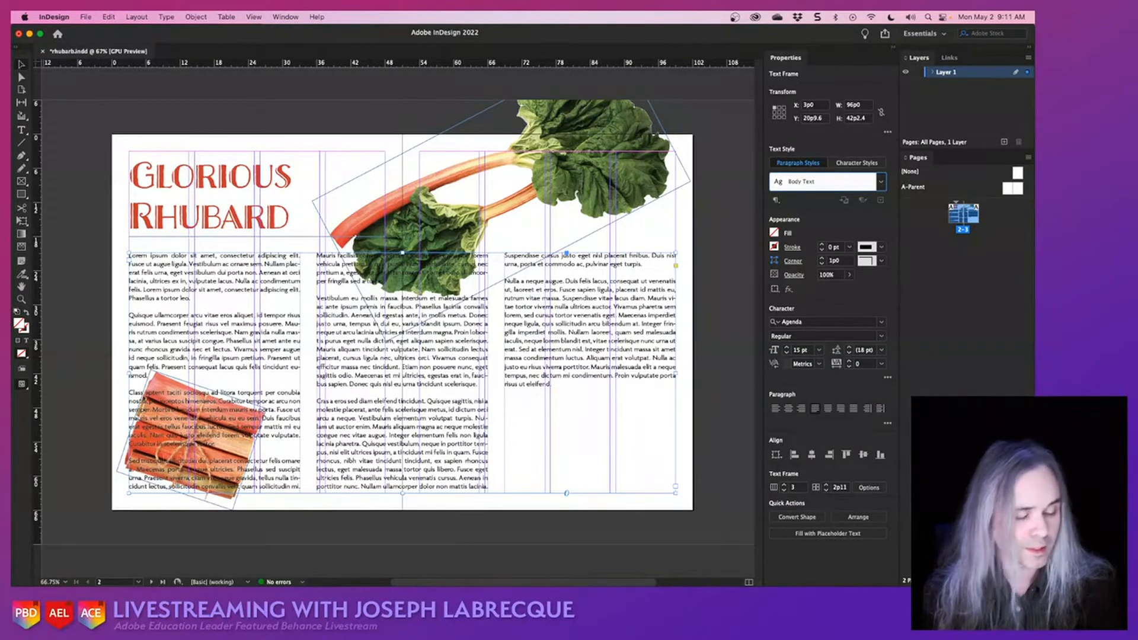
key("Return")
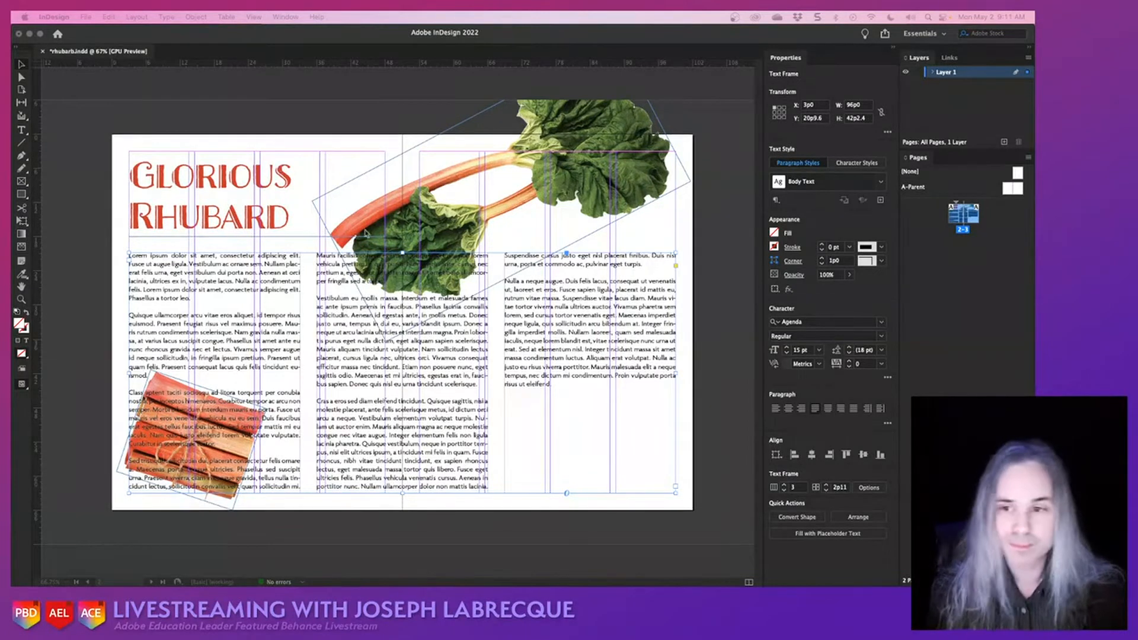
- Wrap the body text around the tied rhubarb stalks image, first by bounding box and then by object shape
left_click(139, 446)
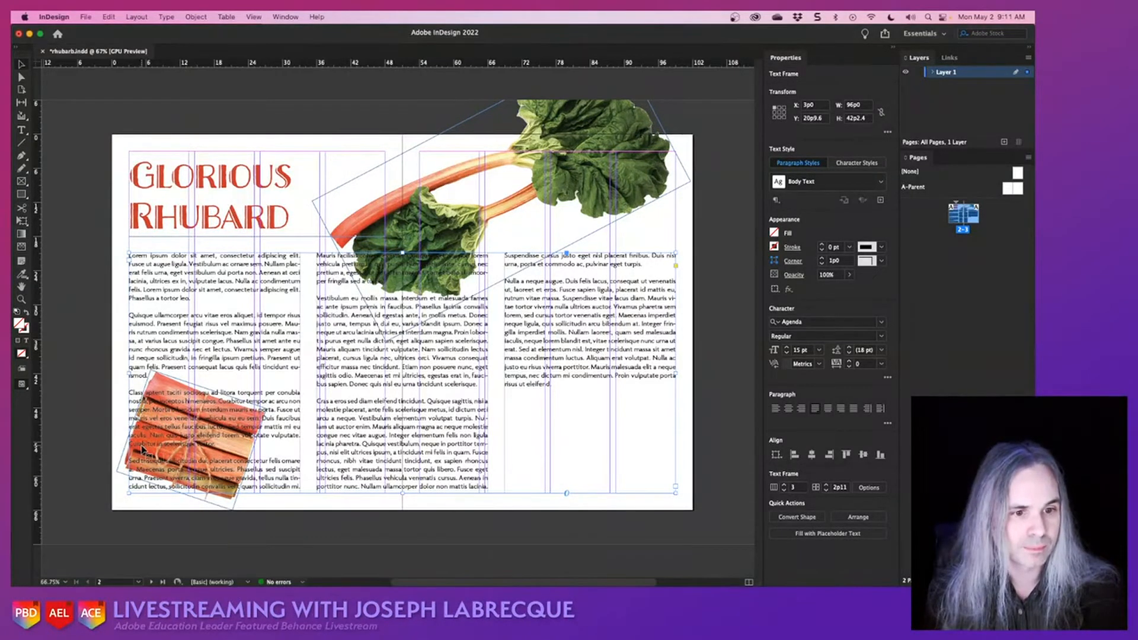
left_click(121, 475)
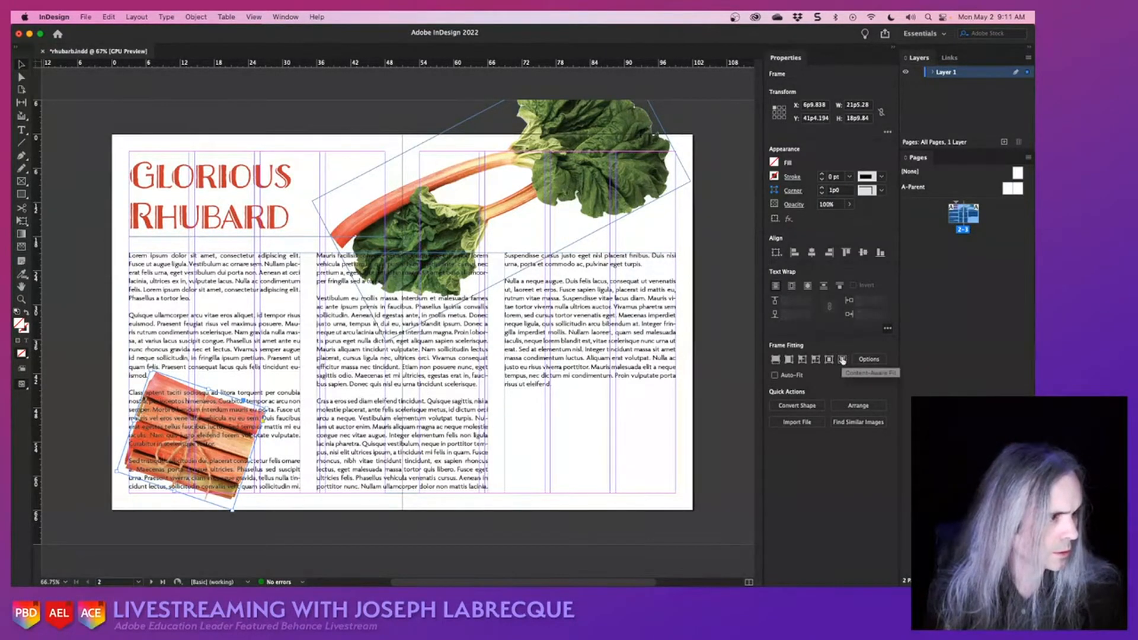
left_click(842, 361)
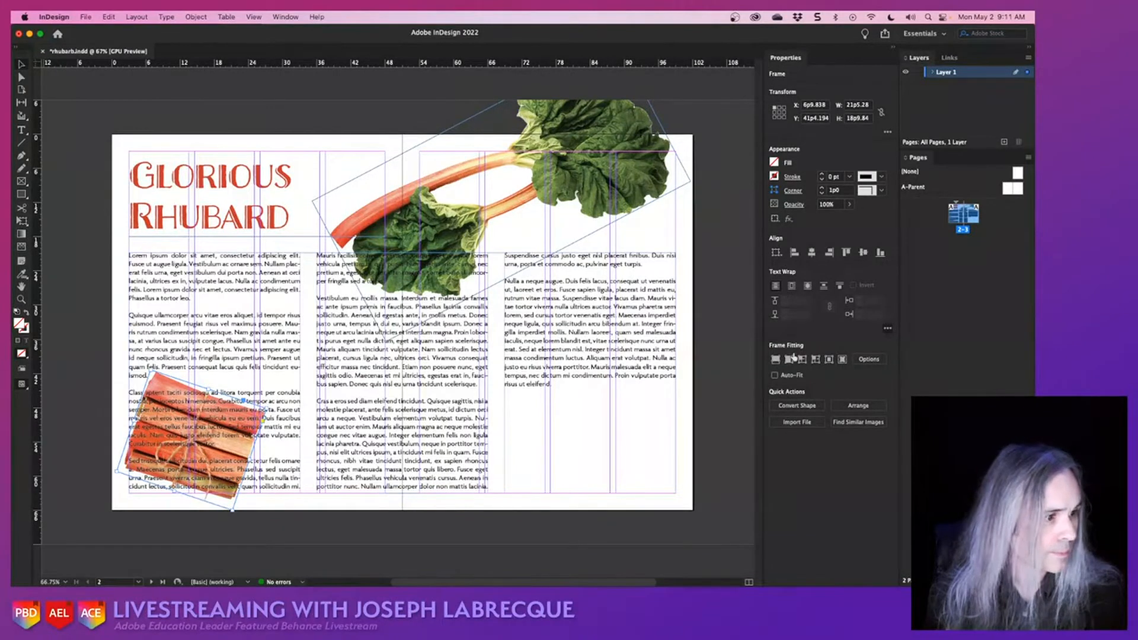
left_click(792, 287)
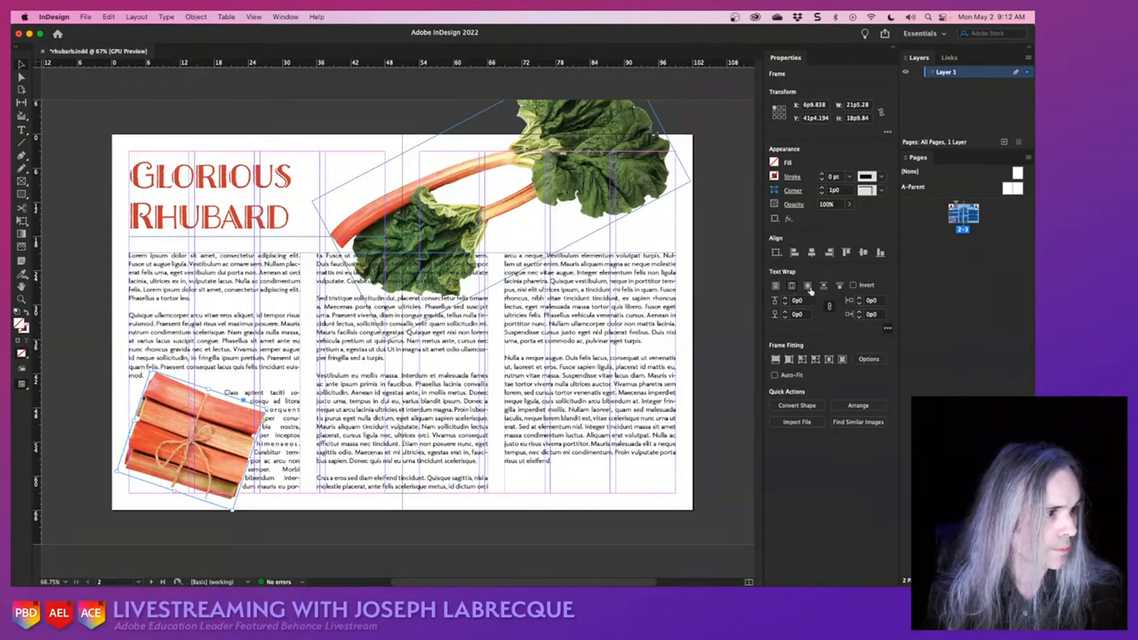
left_click(808, 286)
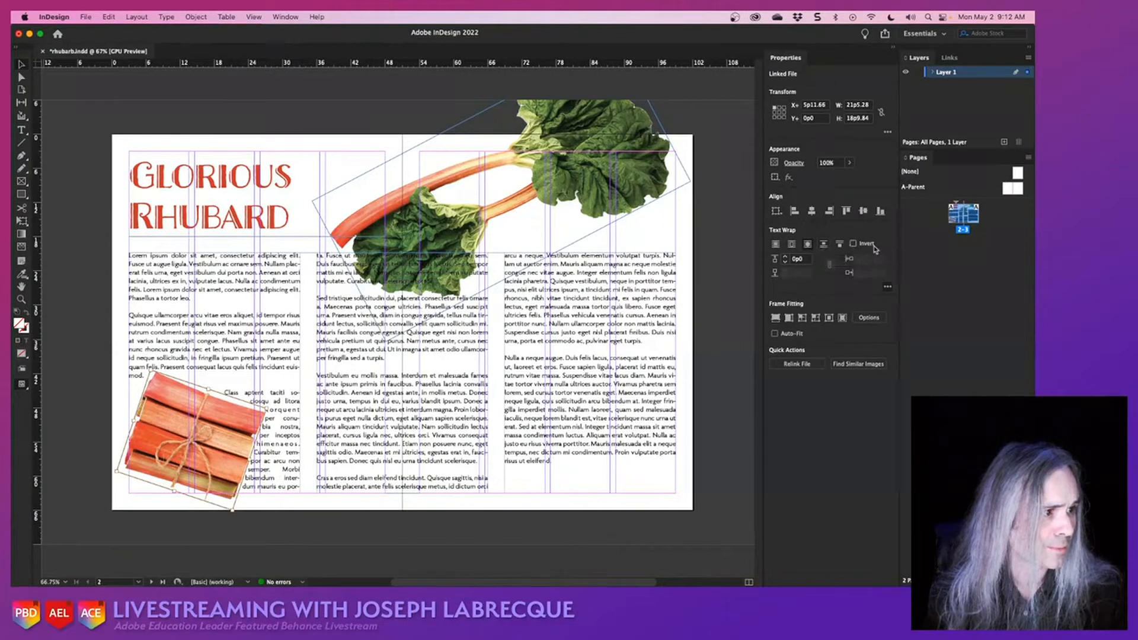
- Wrap the text around the stalks image's bounding box and set the wrap offset to 1p6 on all sides
left_click(887, 286)
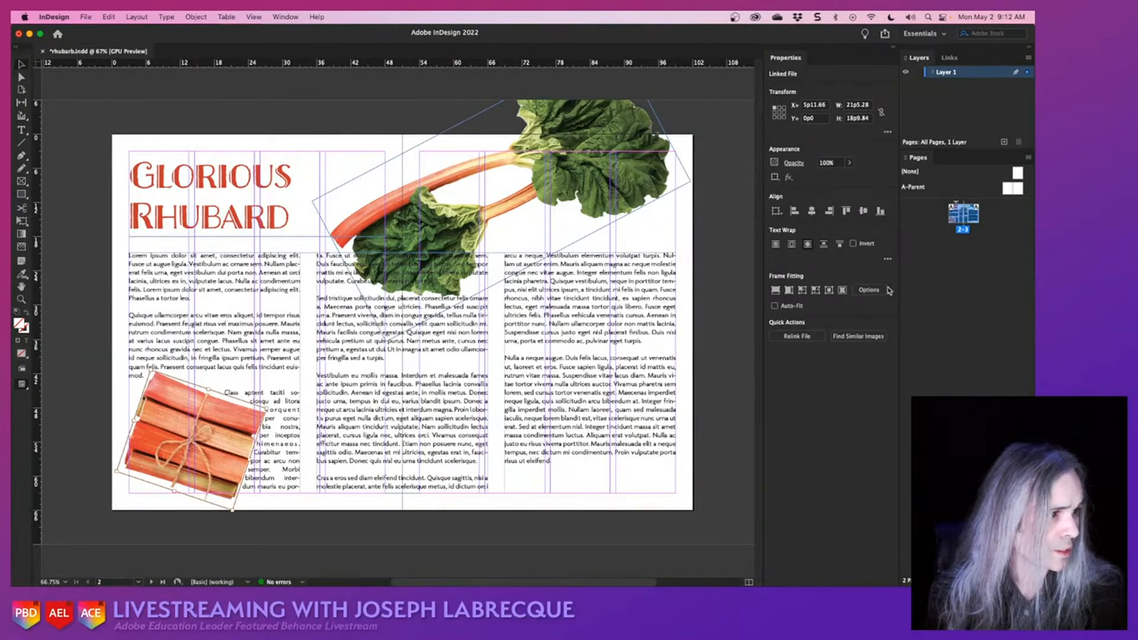
left_click(888, 262)
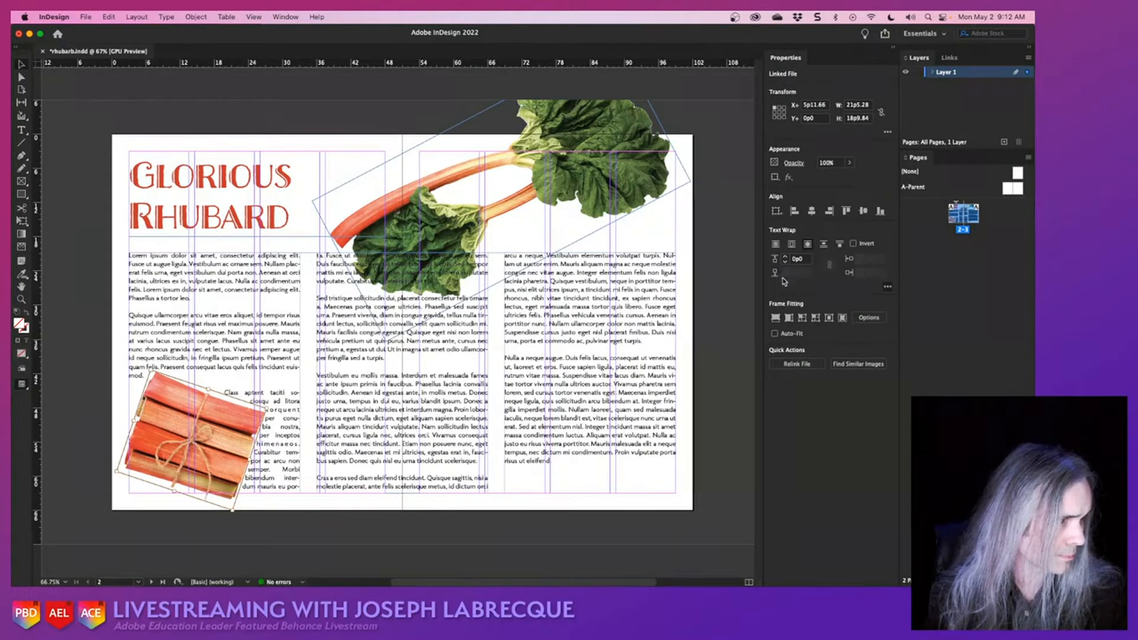
left_click(793, 245)
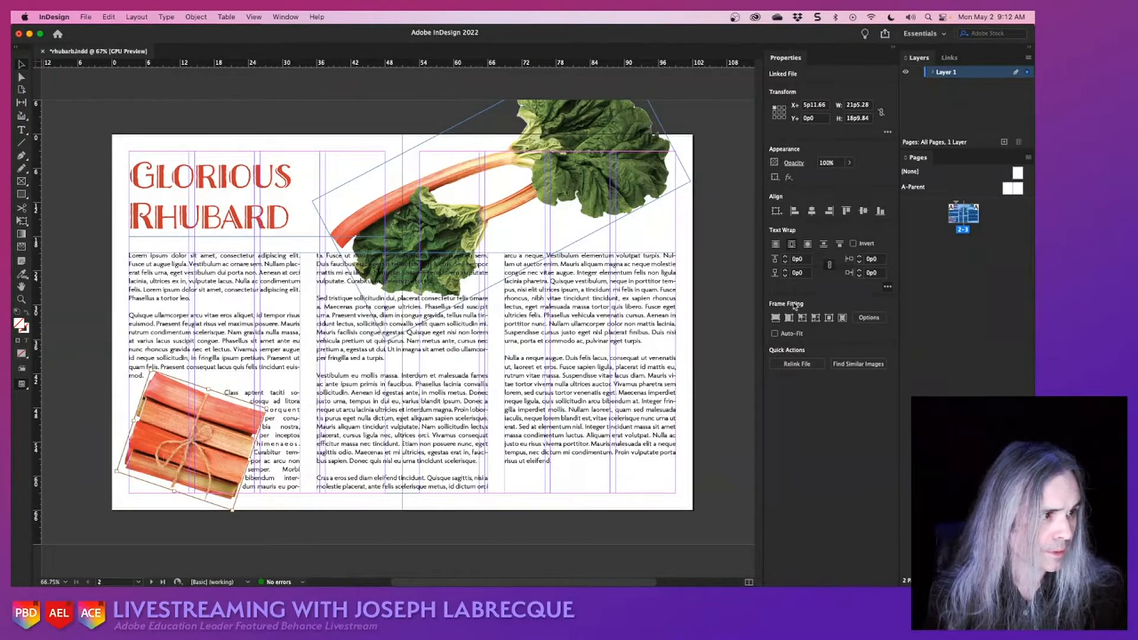
left_click(785, 260)
left_click(785, 260)
left_click(785, 260)
left_click(785, 259)
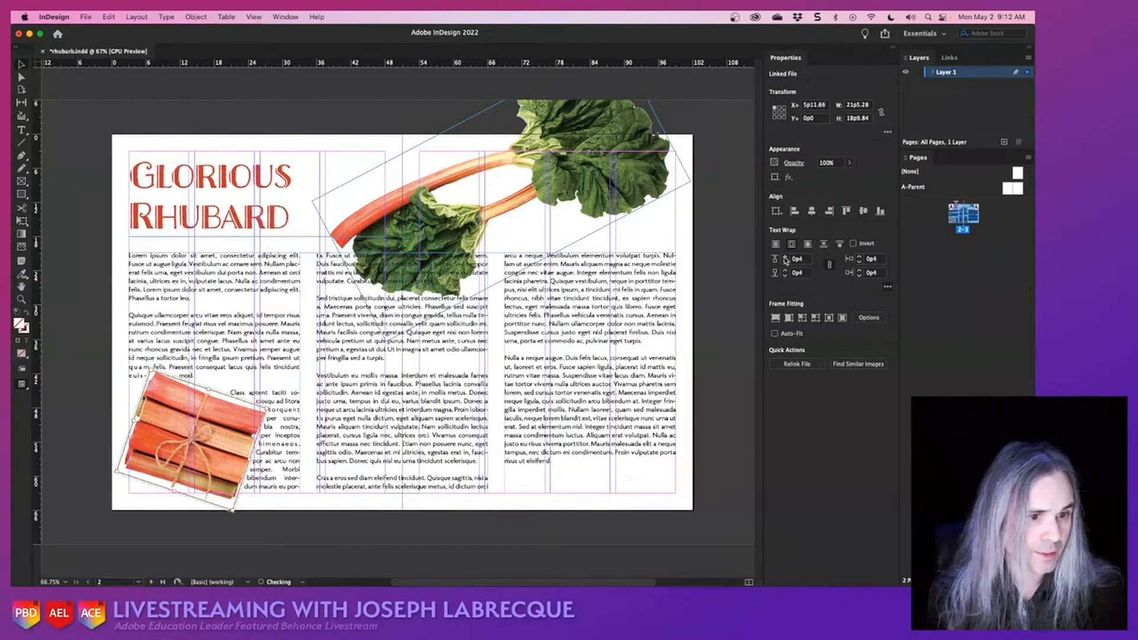
left_click(785, 260)
left_click(786, 260)
left_click(785, 259)
left_click(785, 259)
left_click(786, 259)
left_click(785, 259)
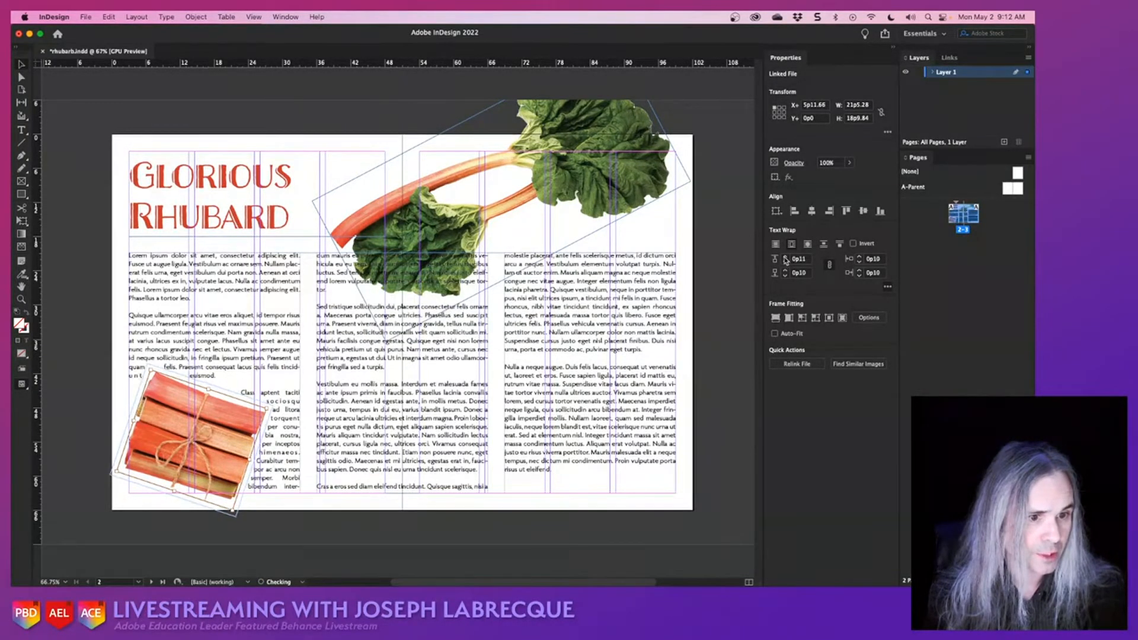
left_click(785, 259)
left_click(785, 259)
left_click(785, 260)
left_click(785, 260)
left_click(785, 259)
left_click(785, 260)
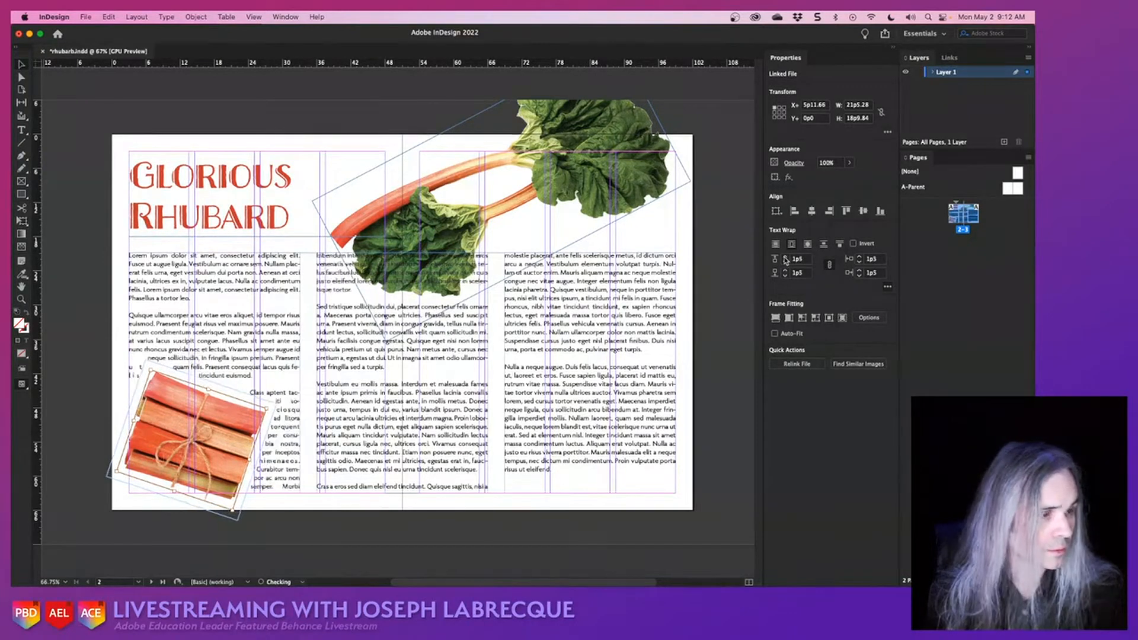
left_click(785, 260)
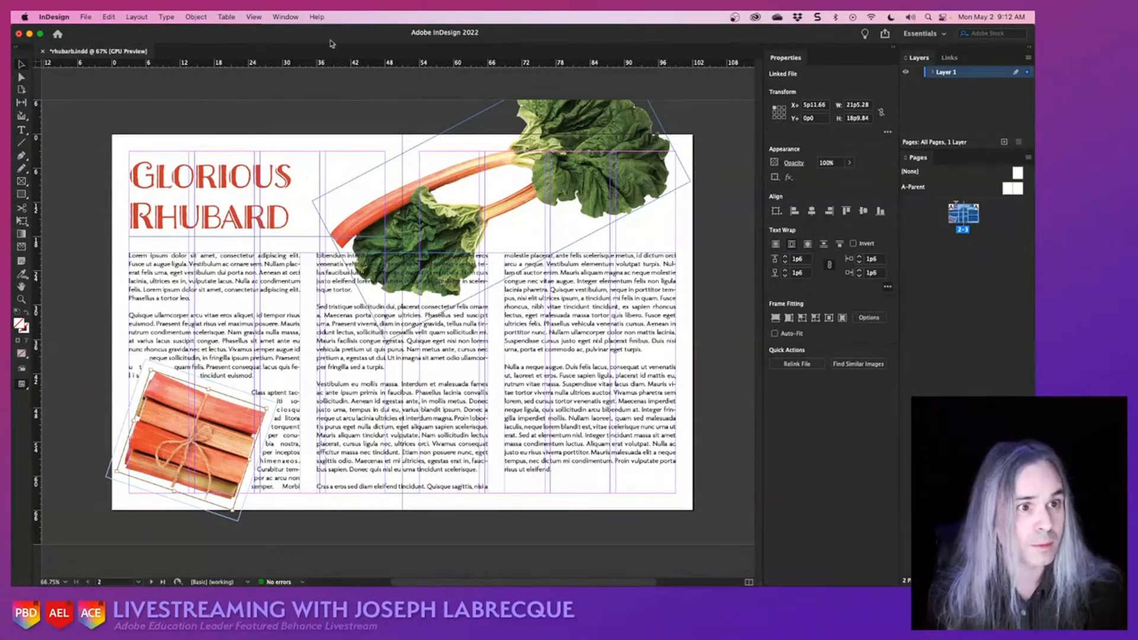
- Open the full Text Wrap options and try Largest Area and Left Side for the stalks image, settling on Wrap To Right Side
left_click(286, 17)
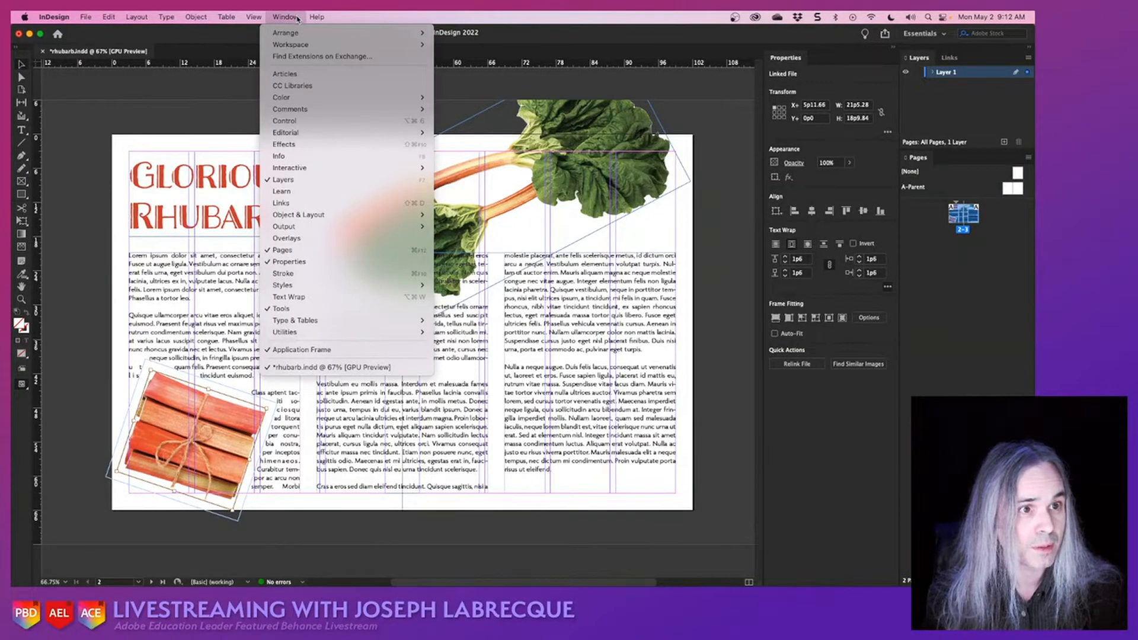
left_click(319, 296)
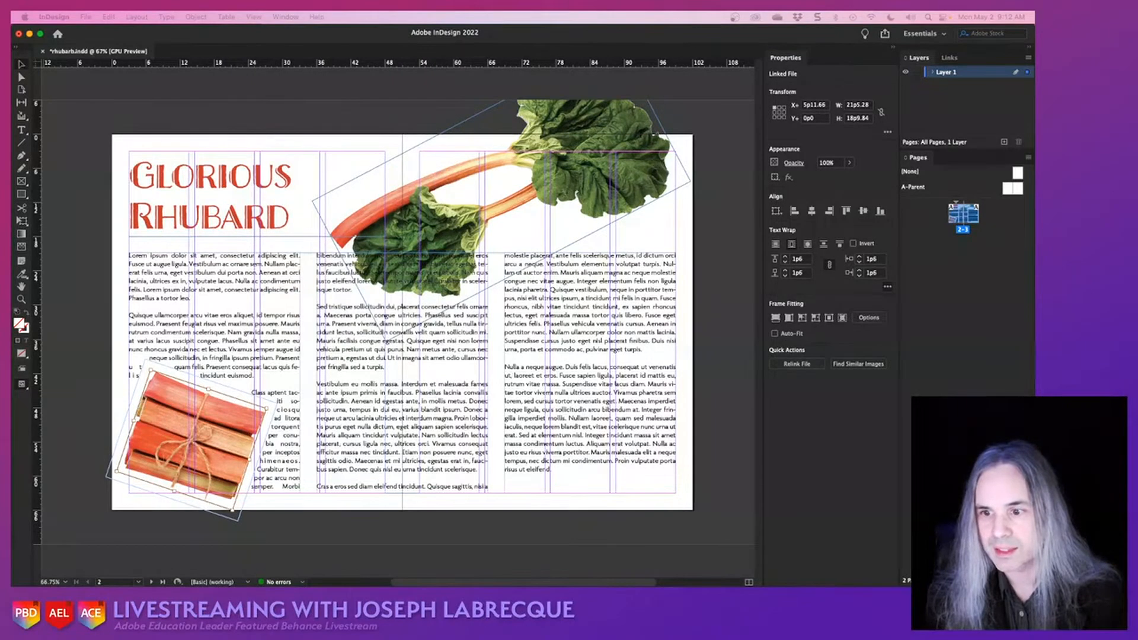
left_click_drag(598, 238, 649, 286)
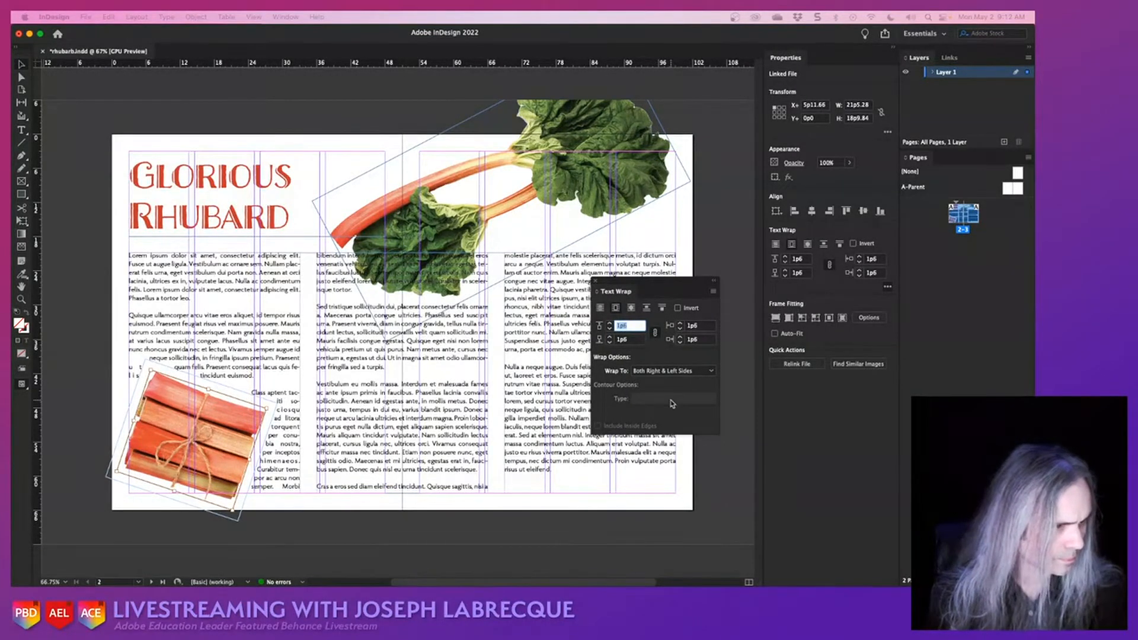
left_click(676, 371)
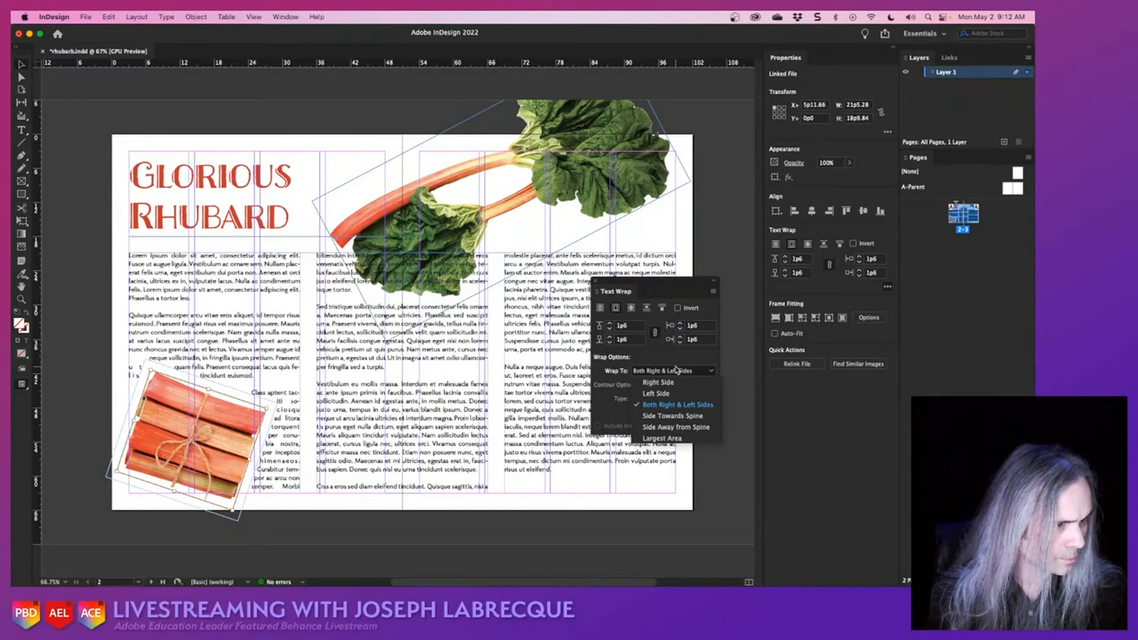
left_click(675, 439)
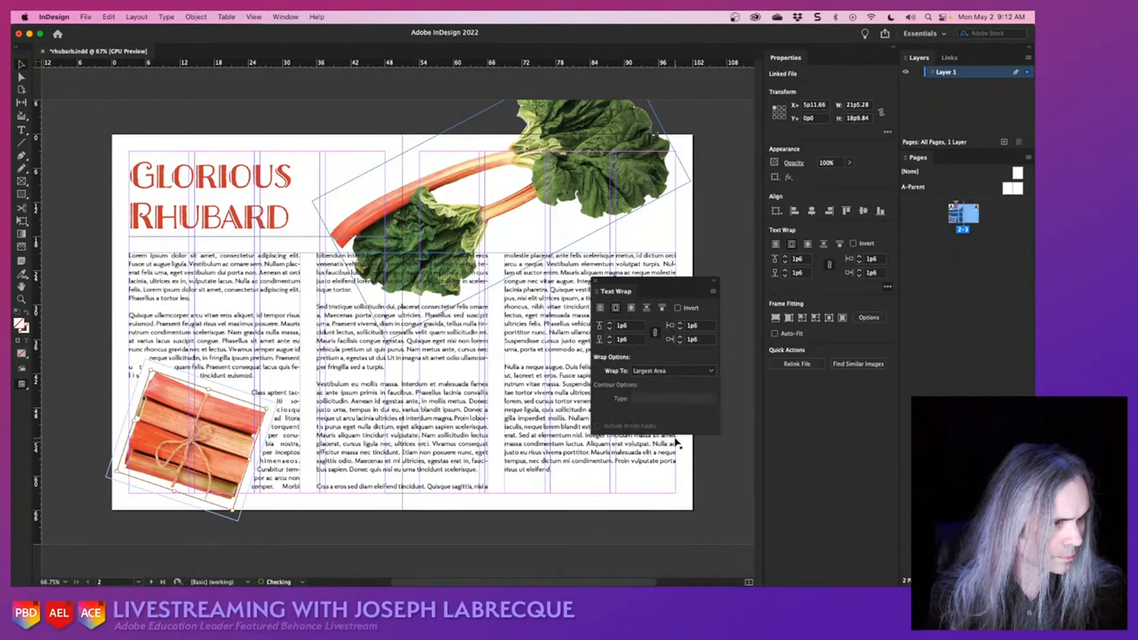
left_click(674, 373)
left_click(674, 382)
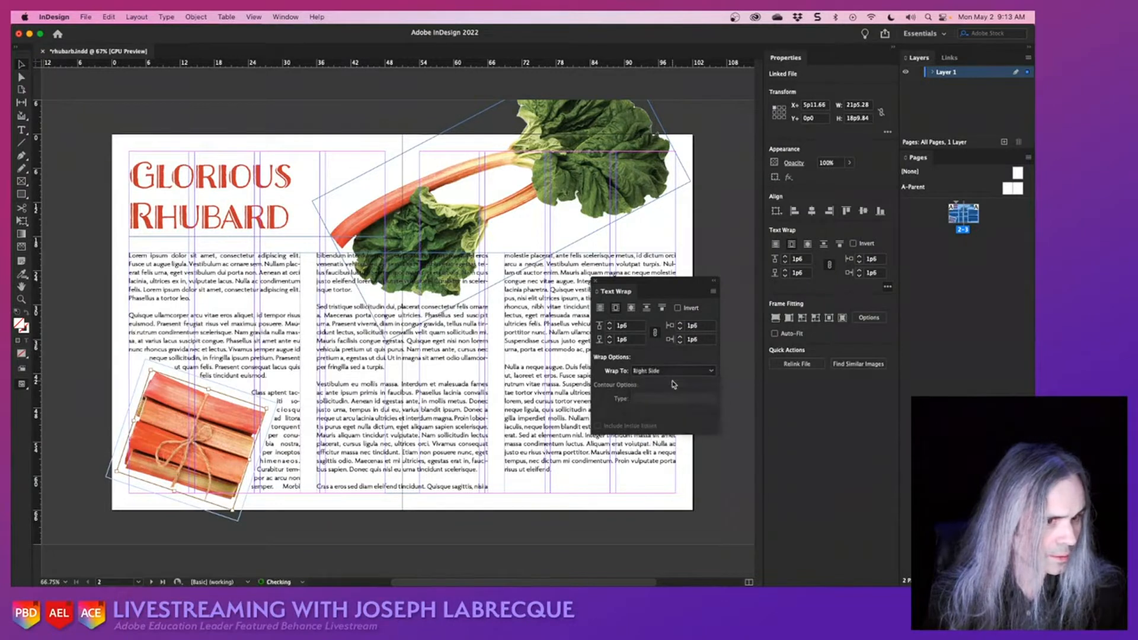
left_click(673, 373)
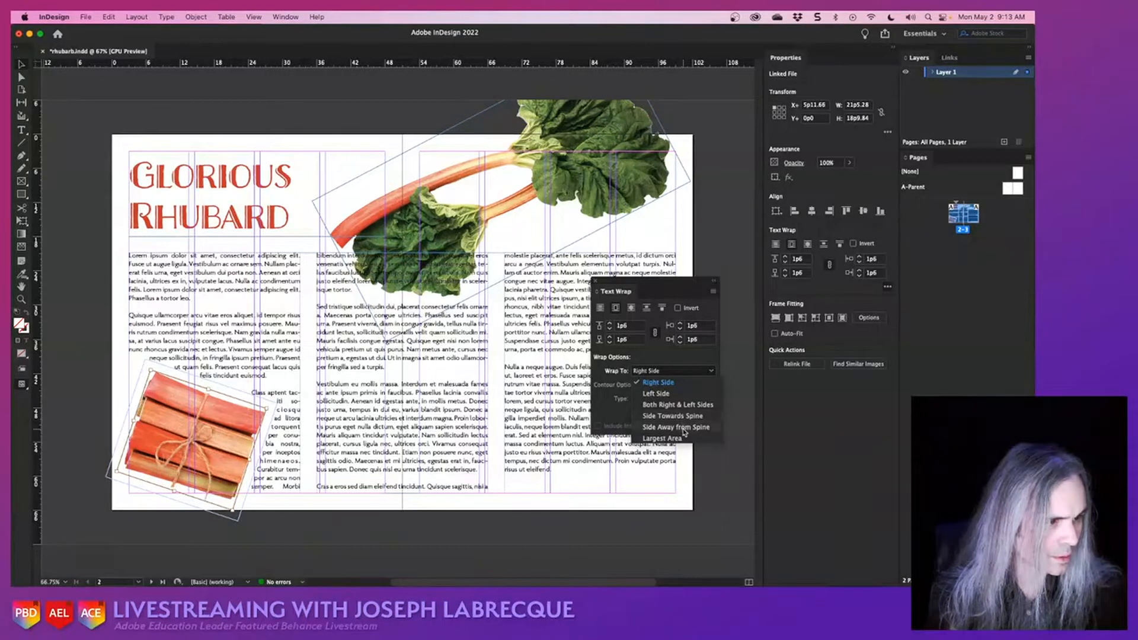
left_click(678, 394)
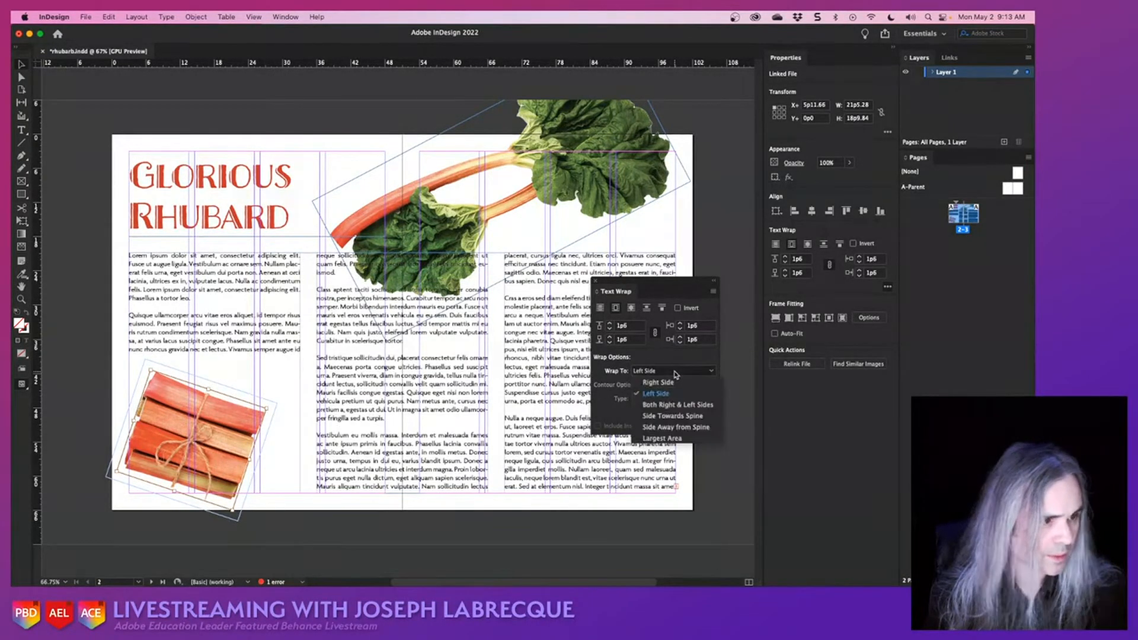
left_click(676, 372)
left_click(676, 384)
left_click(674, 372)
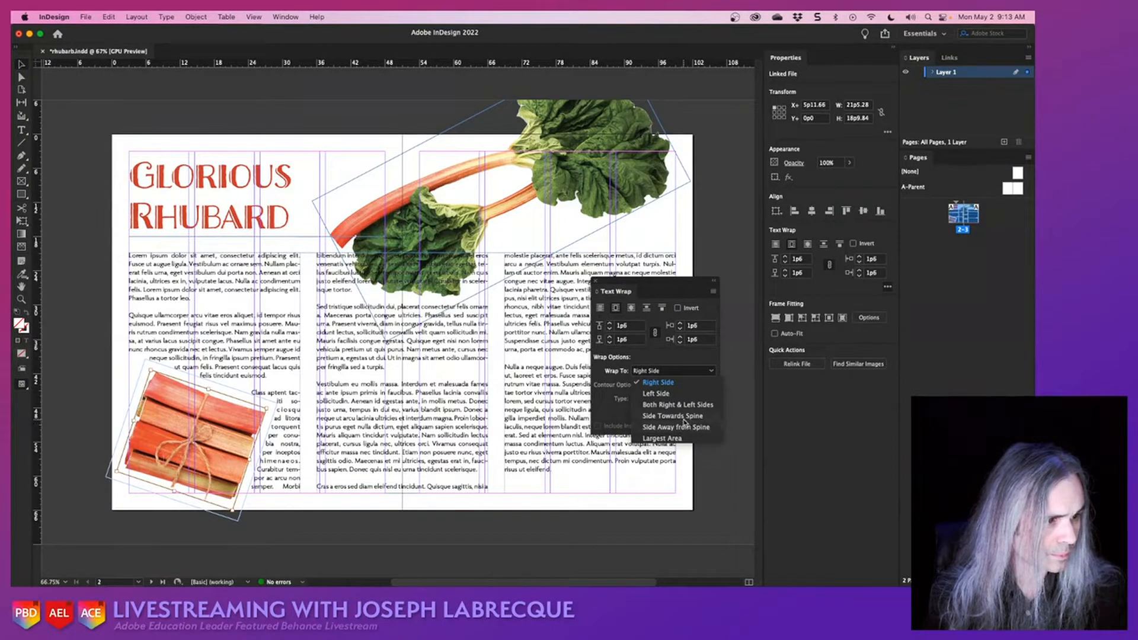
left_click(591, 412)
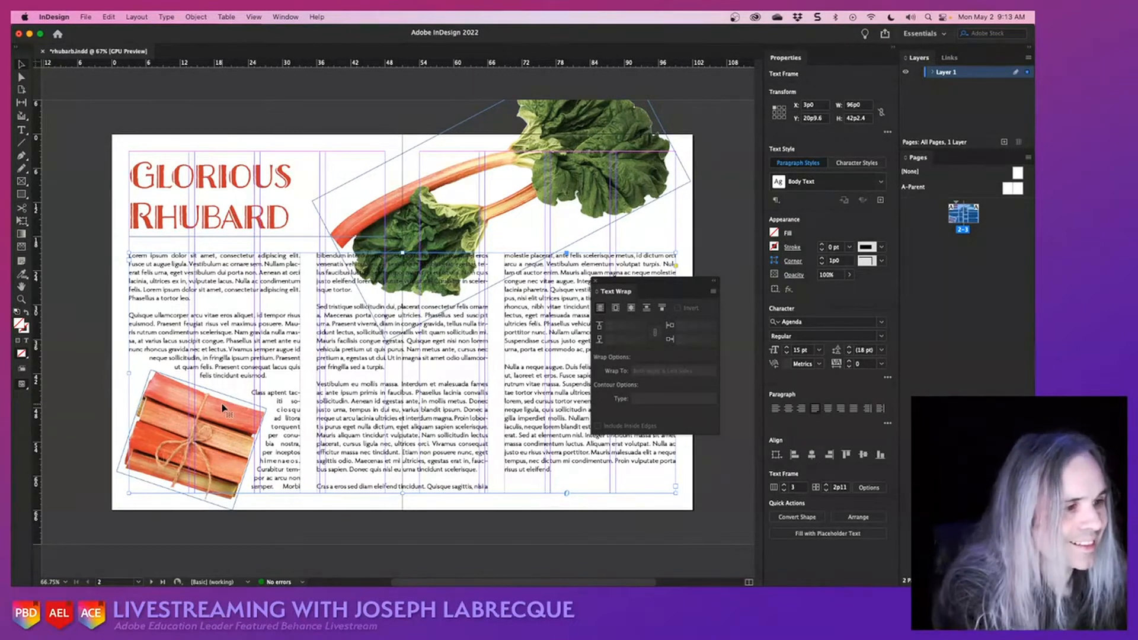
- Reselect the frame of the tied stalks image and apply a bounding box text wrap to it
left_click(120, 470)
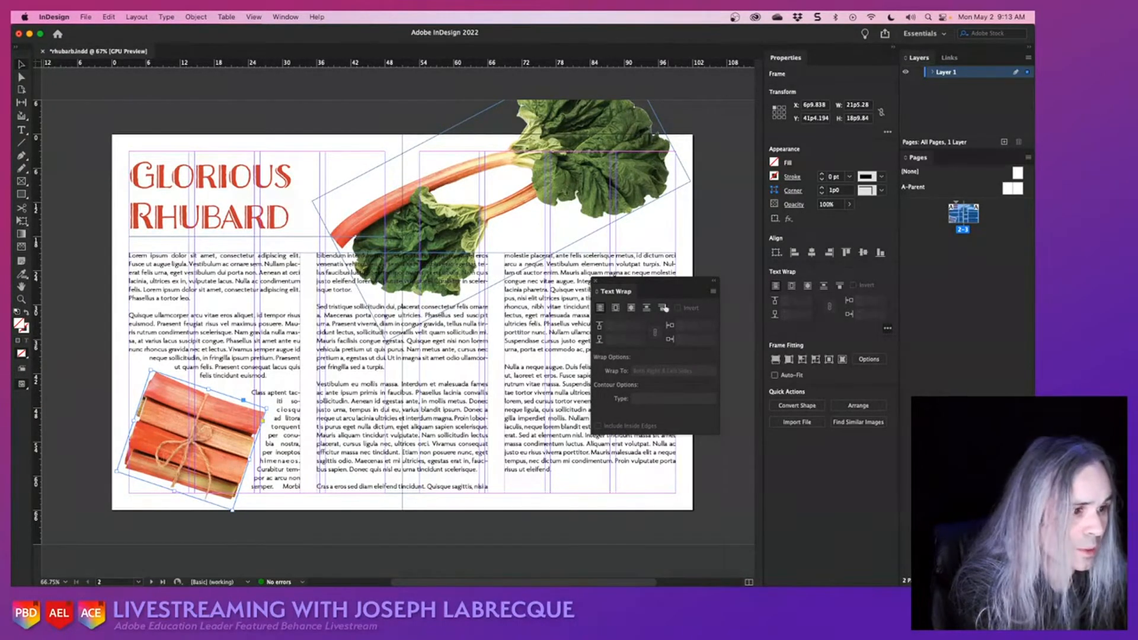
left_click(84, 381)
left_click(150, 417)
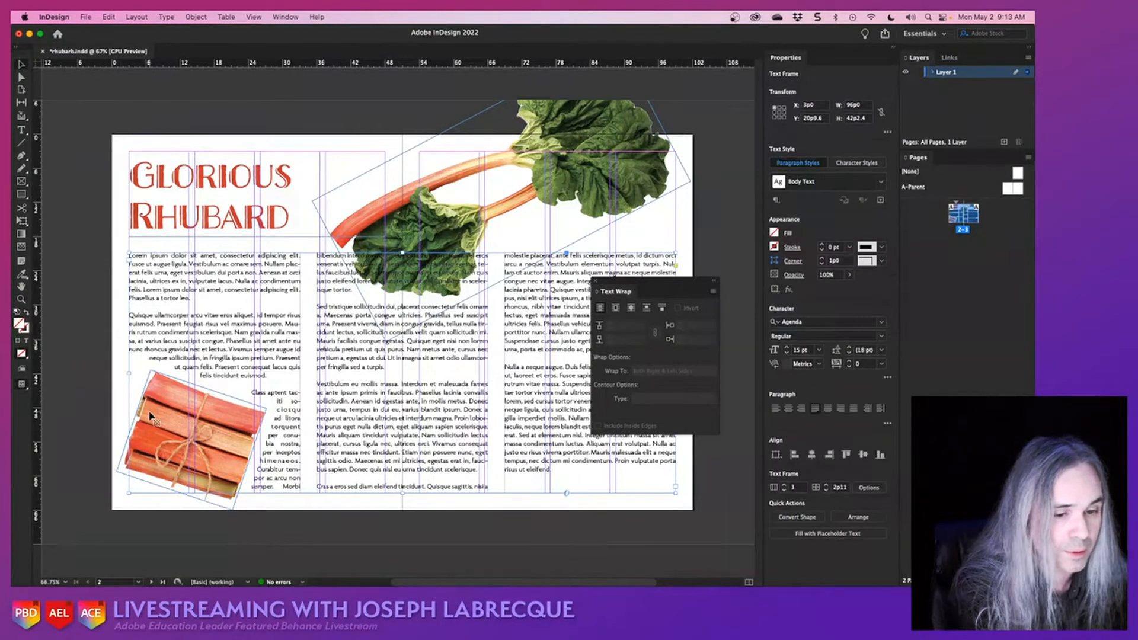
left_click(121, 475)
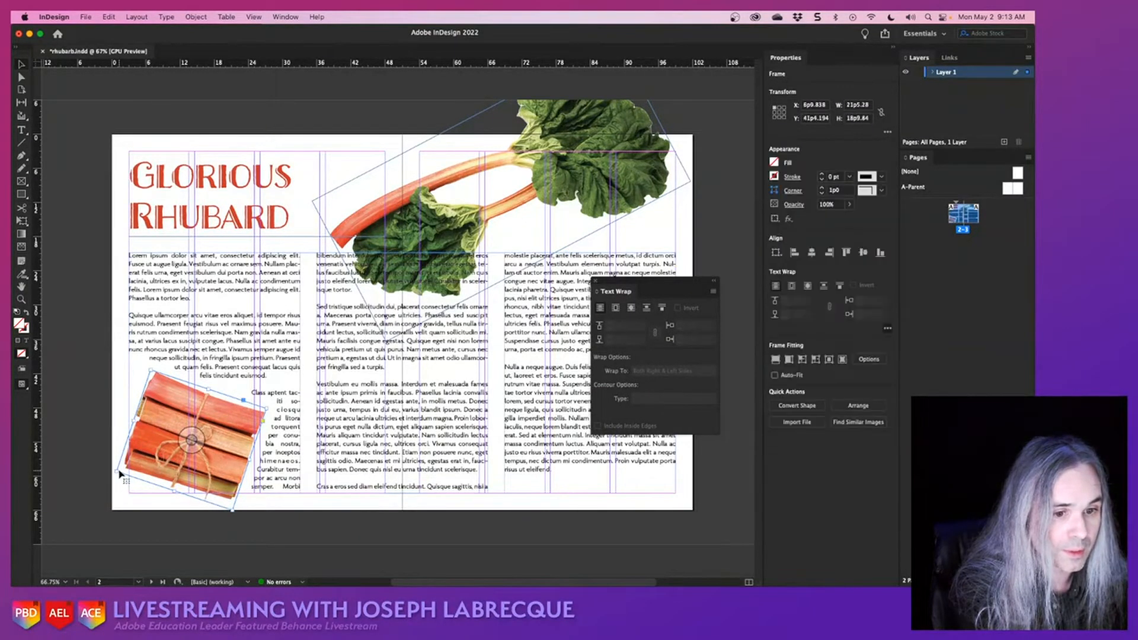
left_click(616, 308)
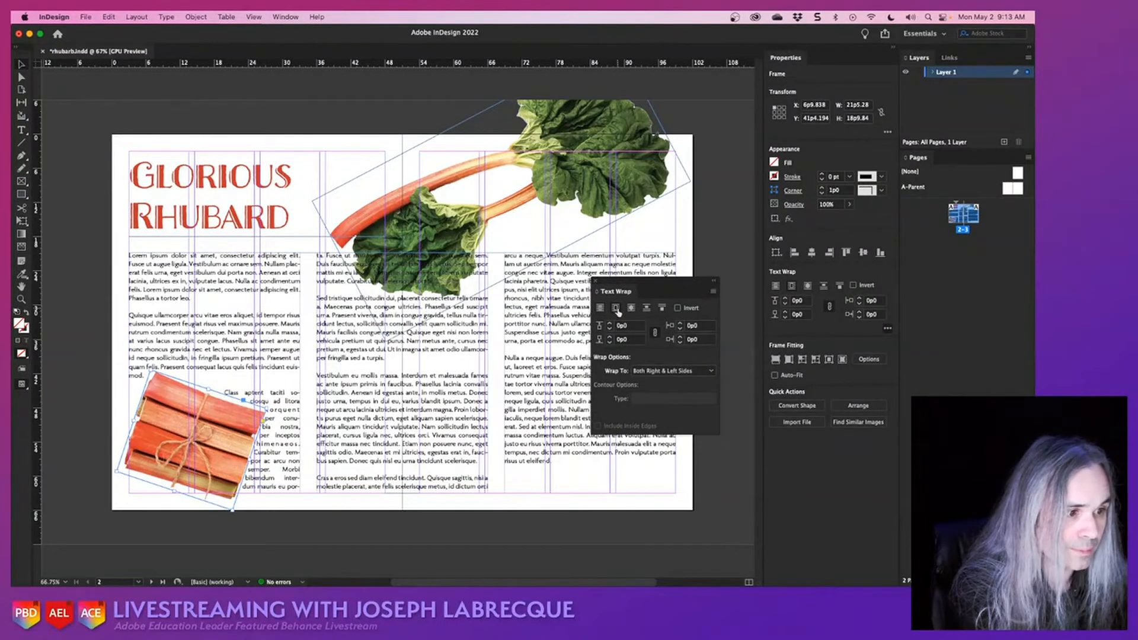
- Try Left Side, Side Towards Spine and Largest Area as the stalks frame's Wrap To setting, and settle on Right Side
left_click(684, 372)
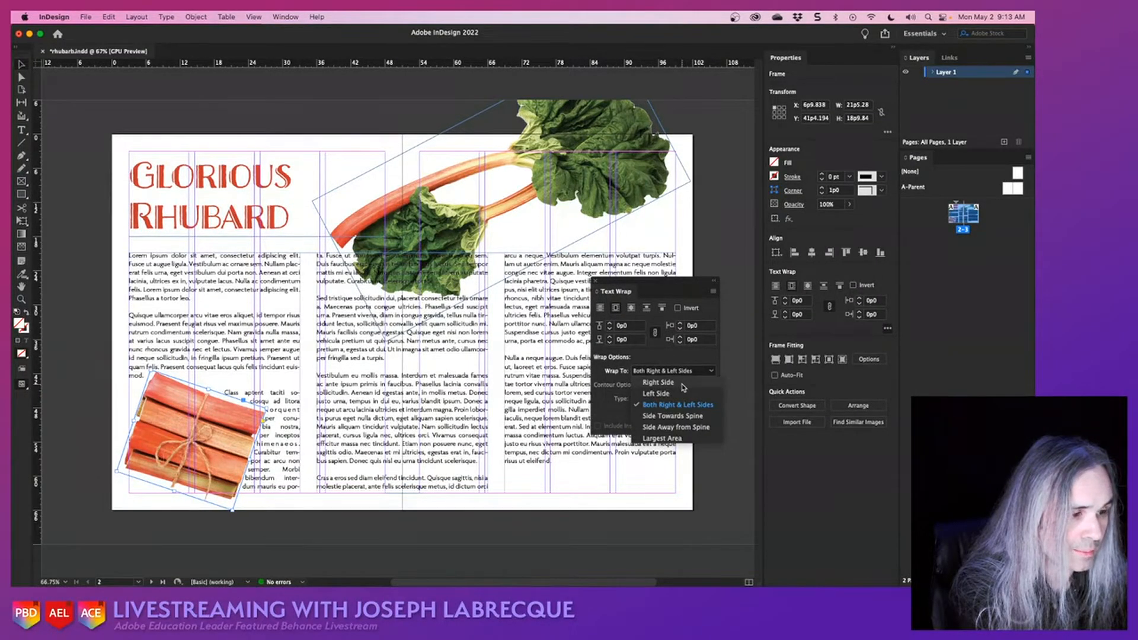
left_click(683, 383)
left_click(685, 371)
left_click(683, 388)
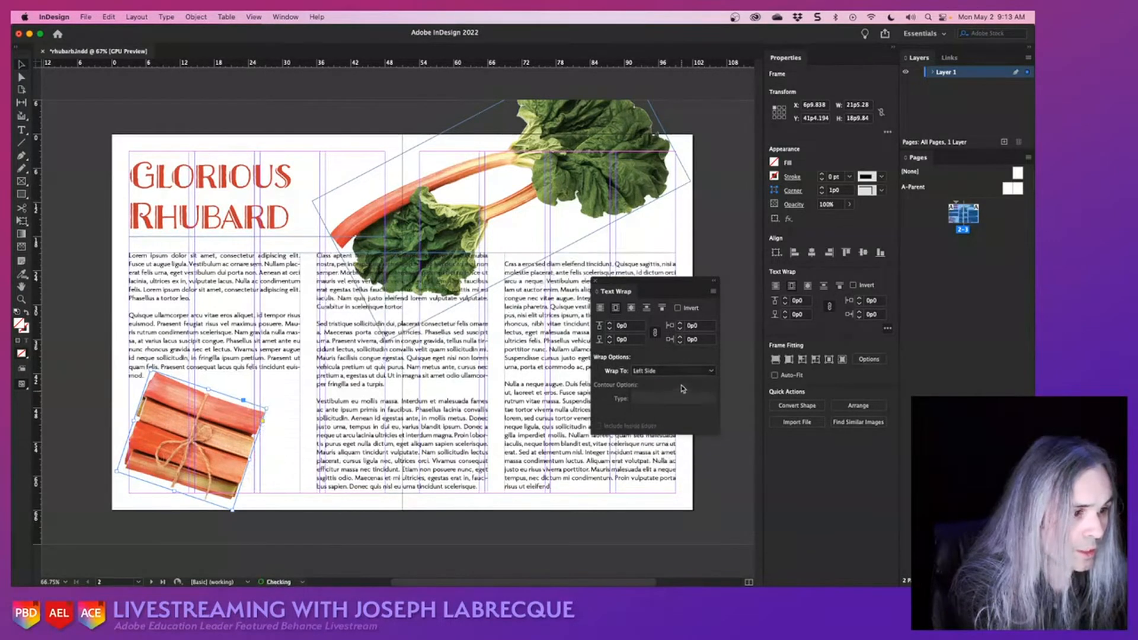
left_click(681, 372)
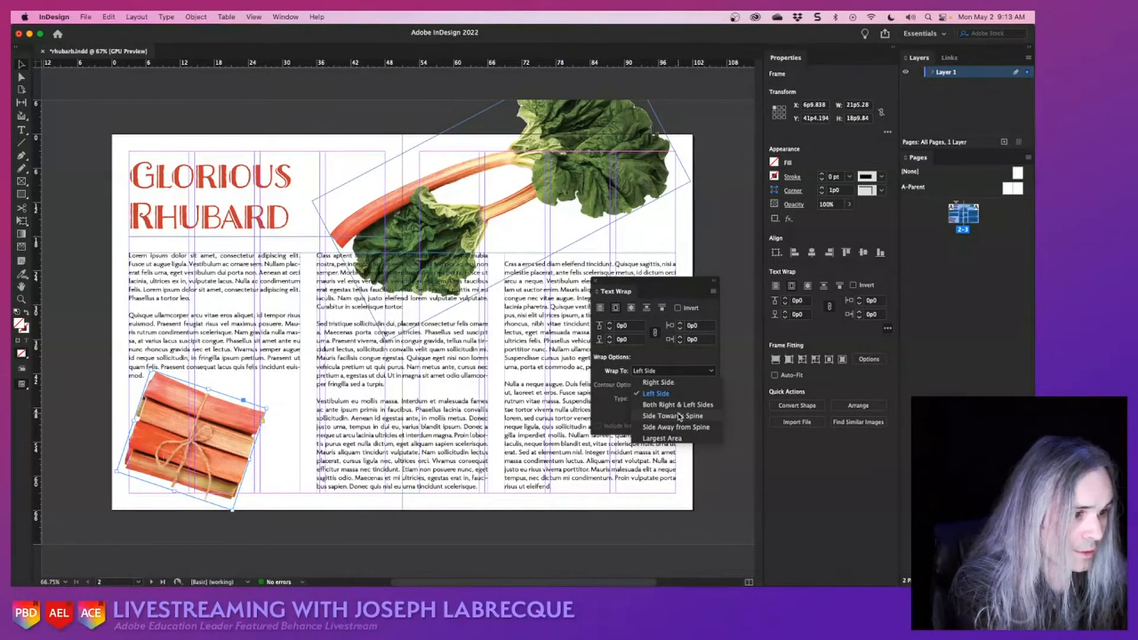
left_click(680, 416)
left_click(675, 372)
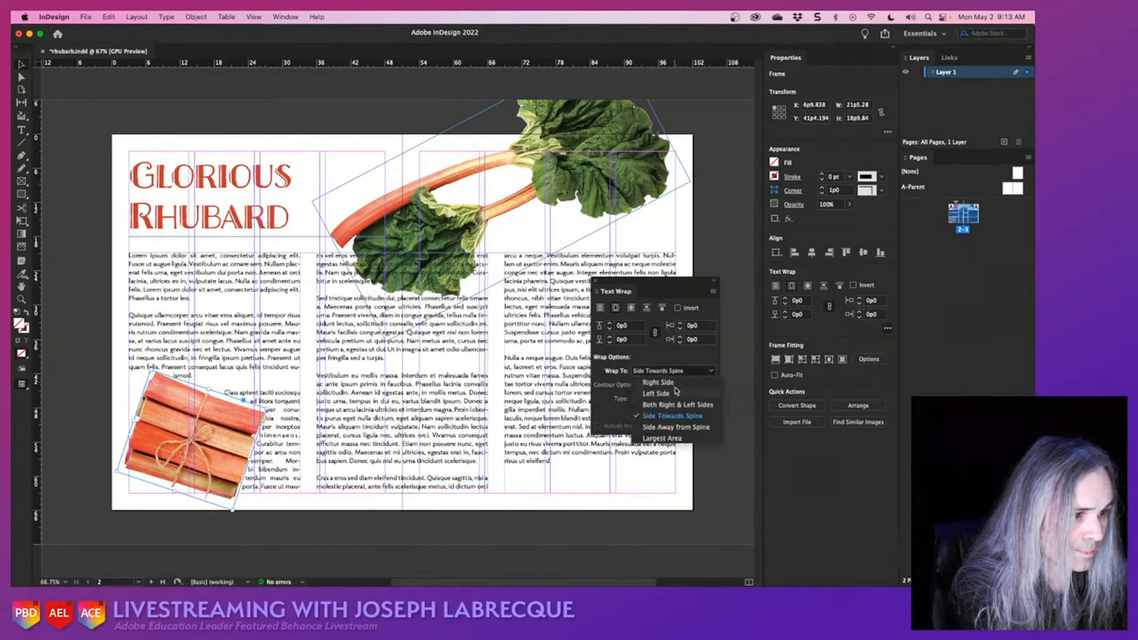
left_click(677, 438)
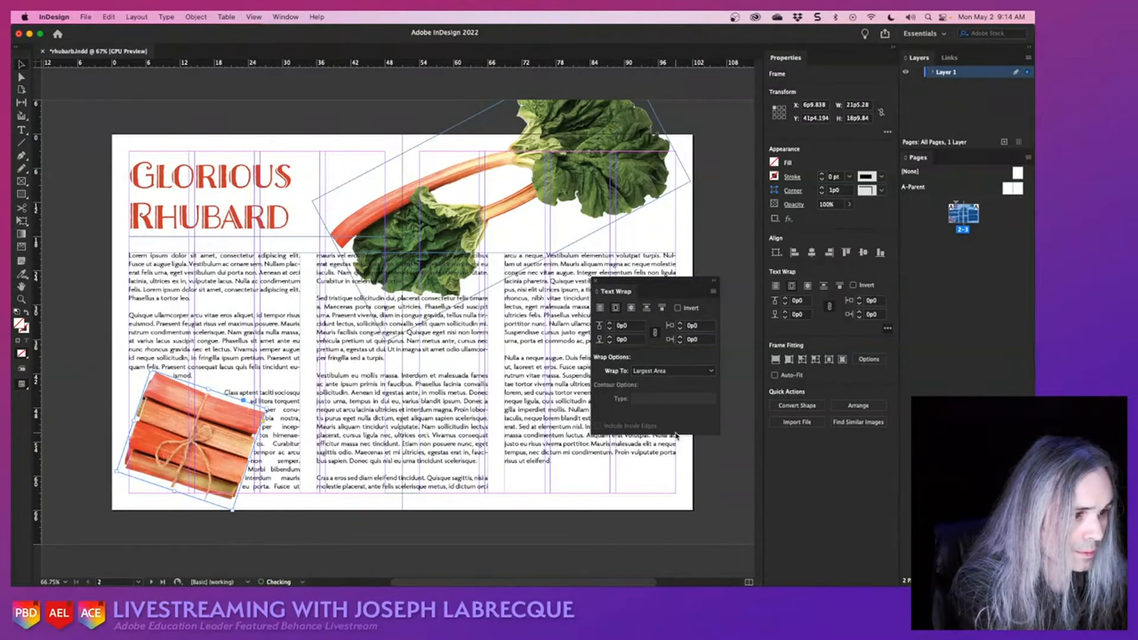
left_click(672, 372)
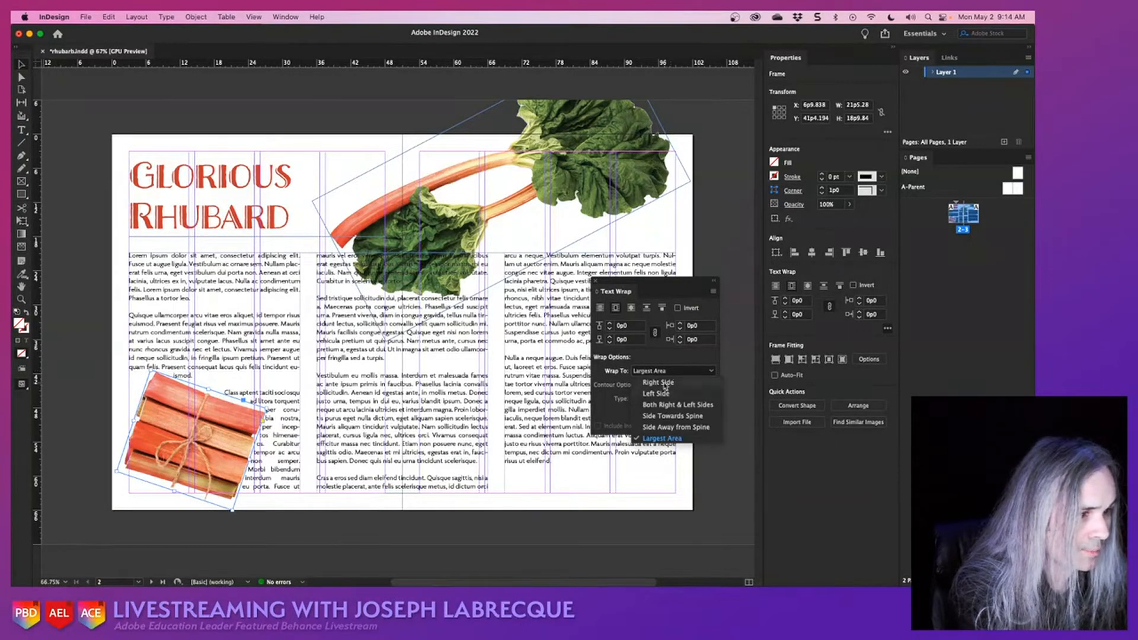
left_click(658, 383)
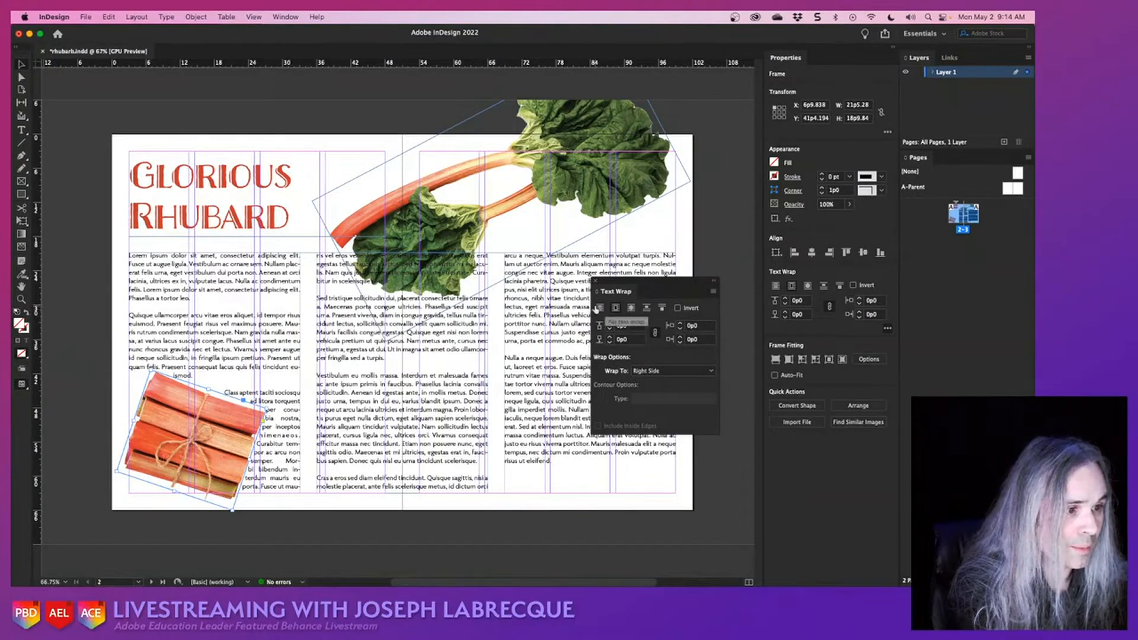
- Wrap the text around the tied stalks' object shape and set the contour type to Select Subject
left_click(630, 309)
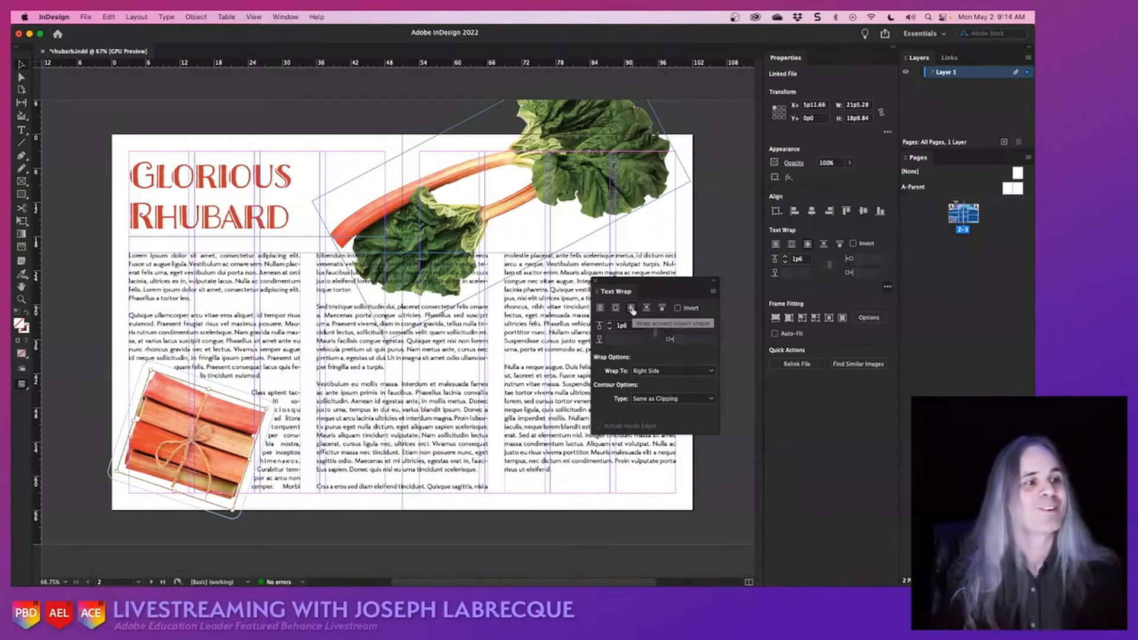
left_click(671, 399)
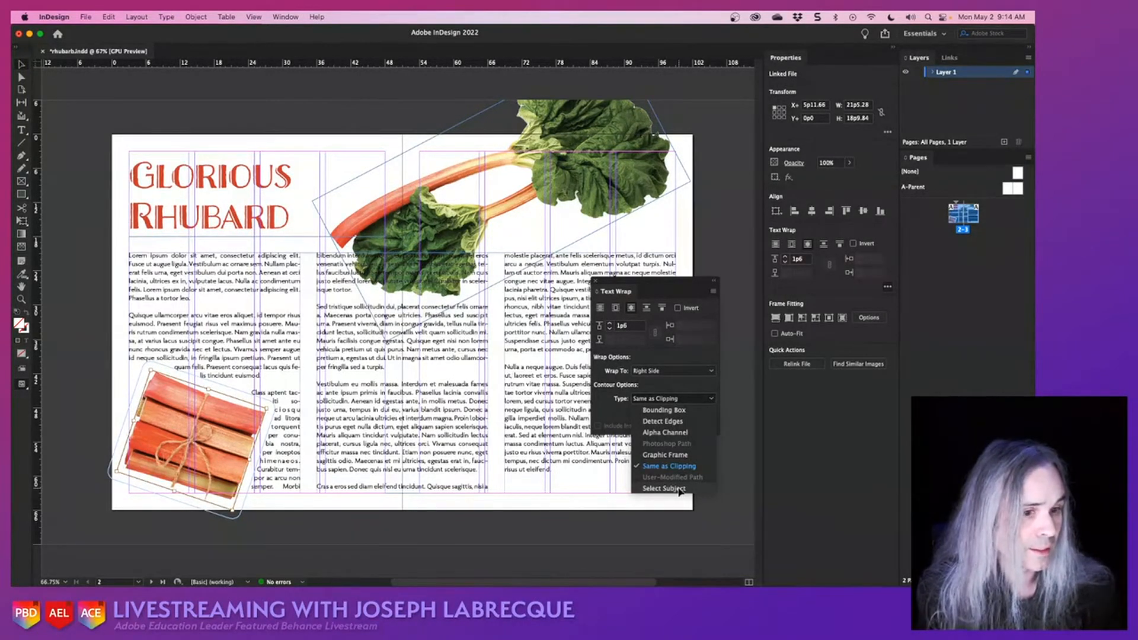
left_click(679, 489)
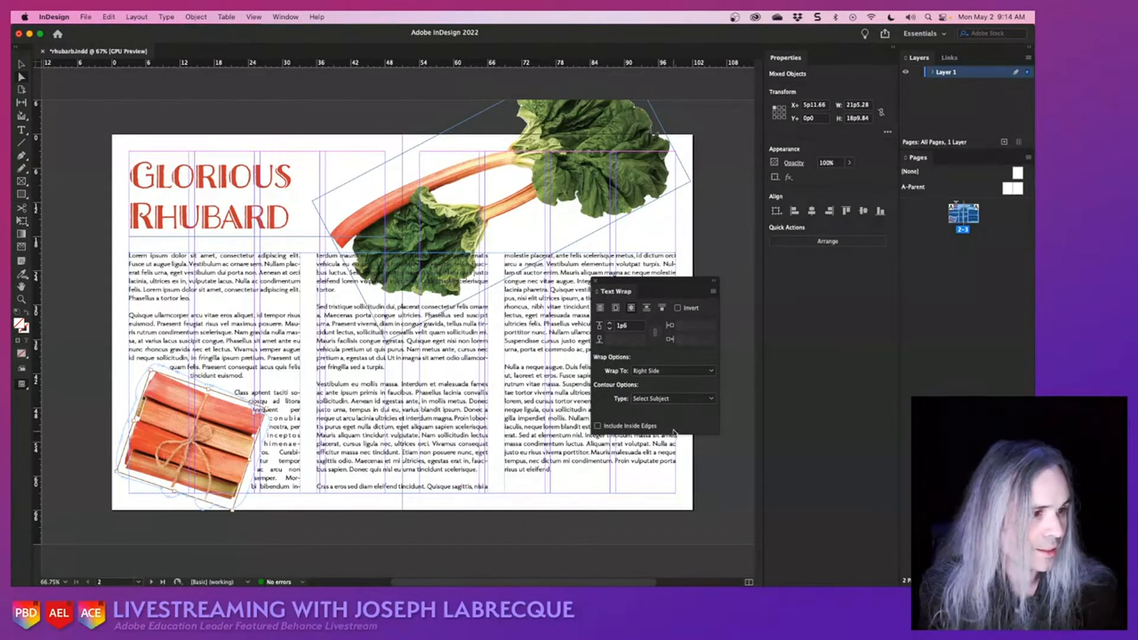
- Increase the text wrap offset around the tied stalks image to 2p7
left_click(608, 323)
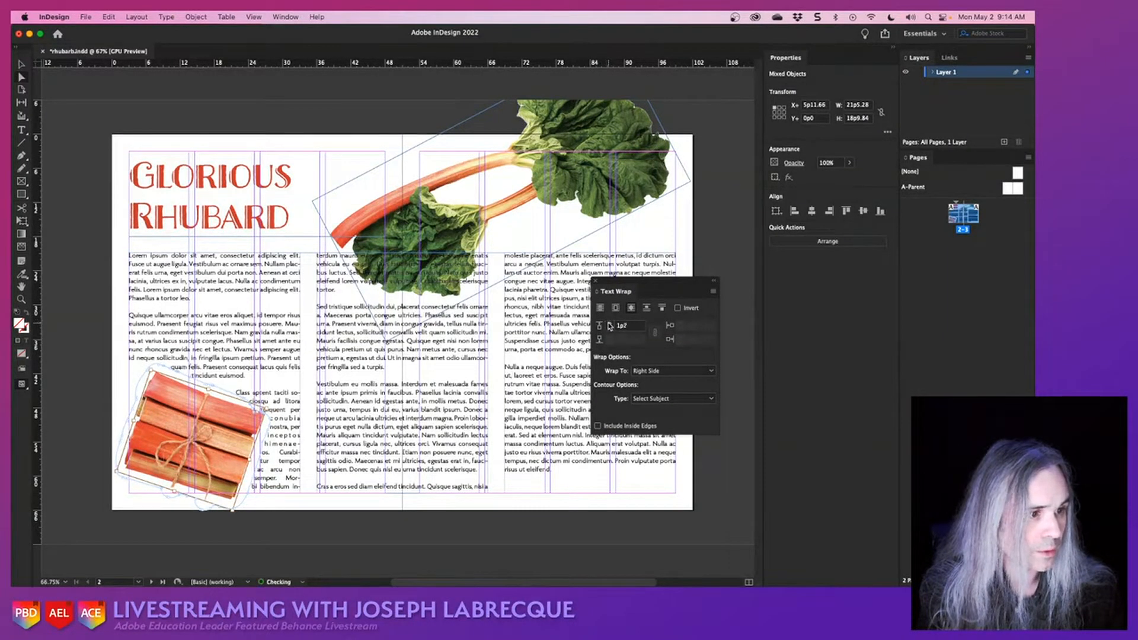
left_click(608, 323)
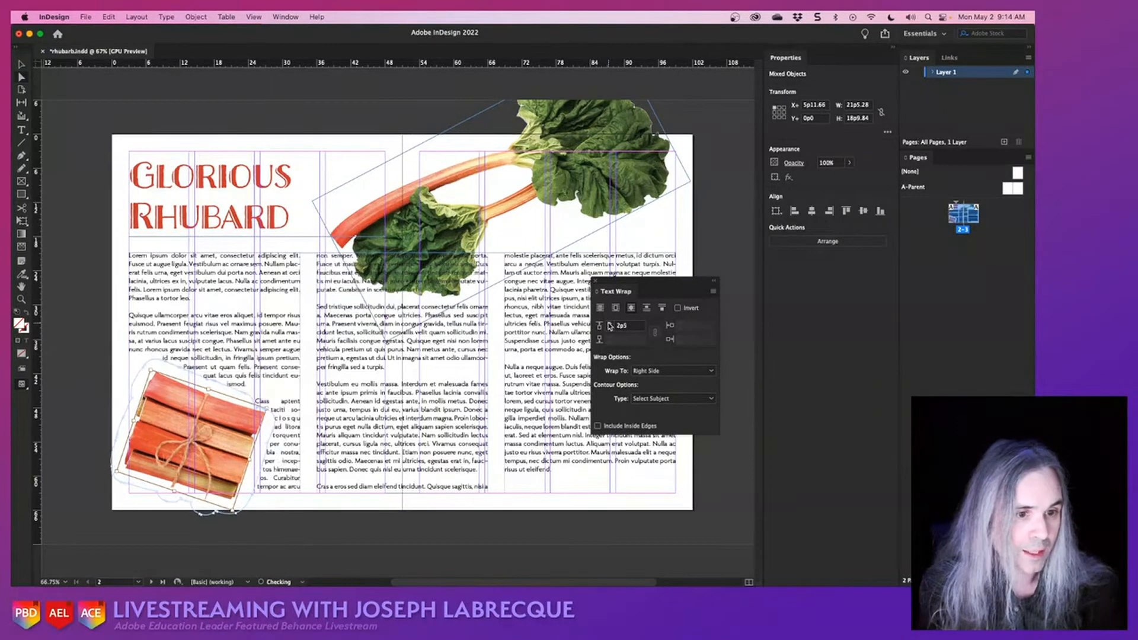
left_click(609, 324)
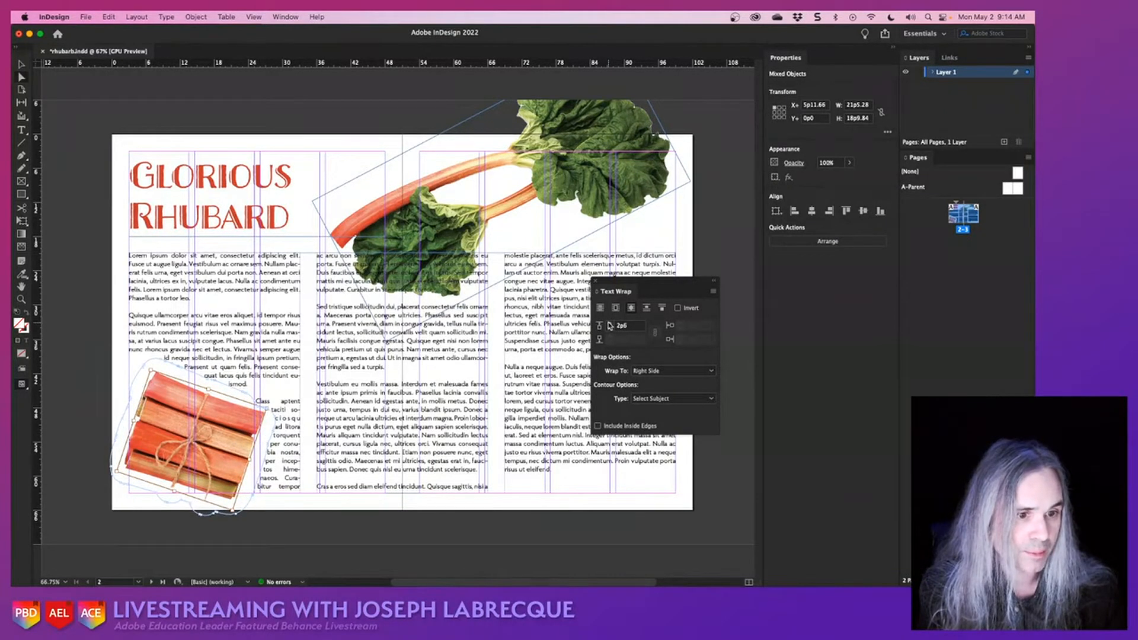
left_click(608, 324)
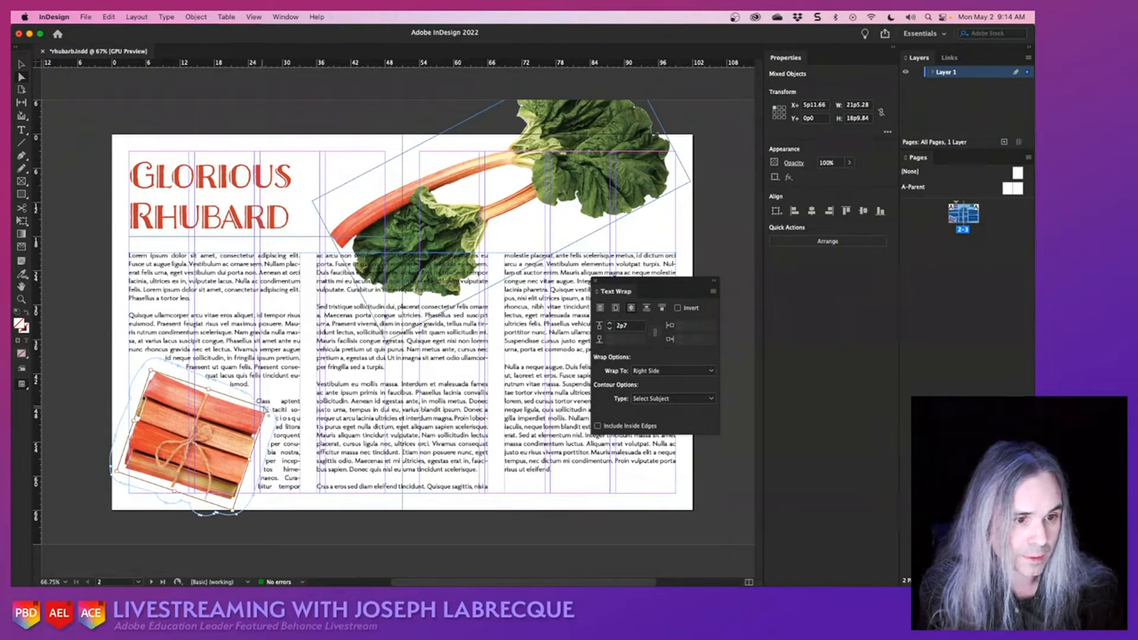
- Reshape the wrap contour by moving its path points near the upper-right corner of the tied stalks image
left_click_drag(266, 409, 271, 399)
scroll(271, 400, "up", 2)
scroll(271, 402, "up", 3)
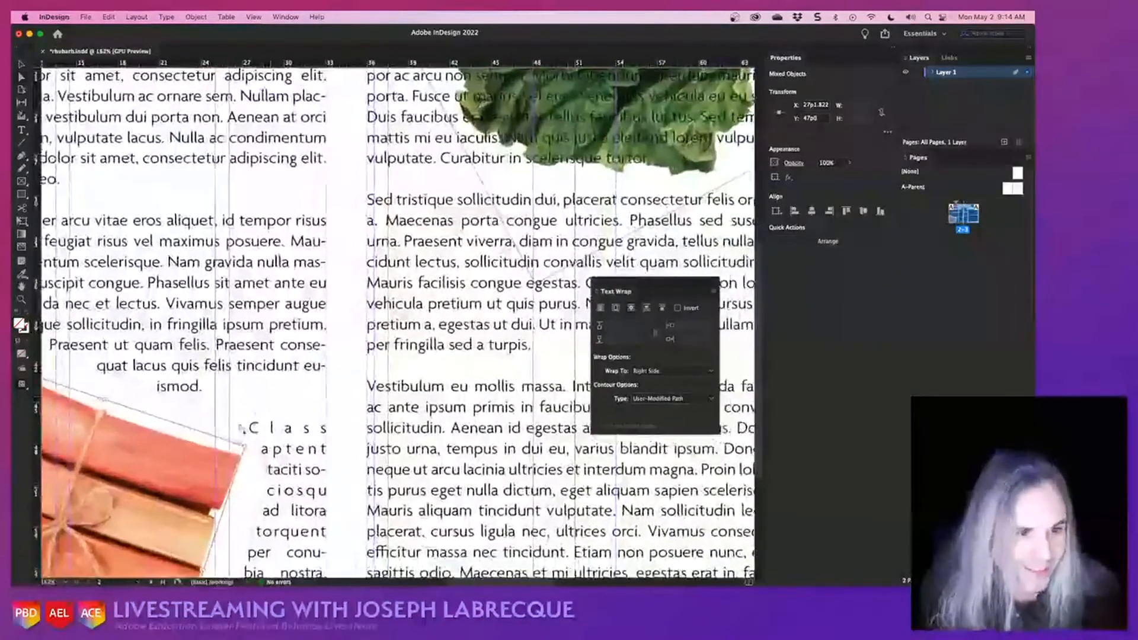
mouse_move(227, 443)
left_mouse_down()
mouse_move(254, 437)
mouse_move(240, 438)
left_mouse_up()
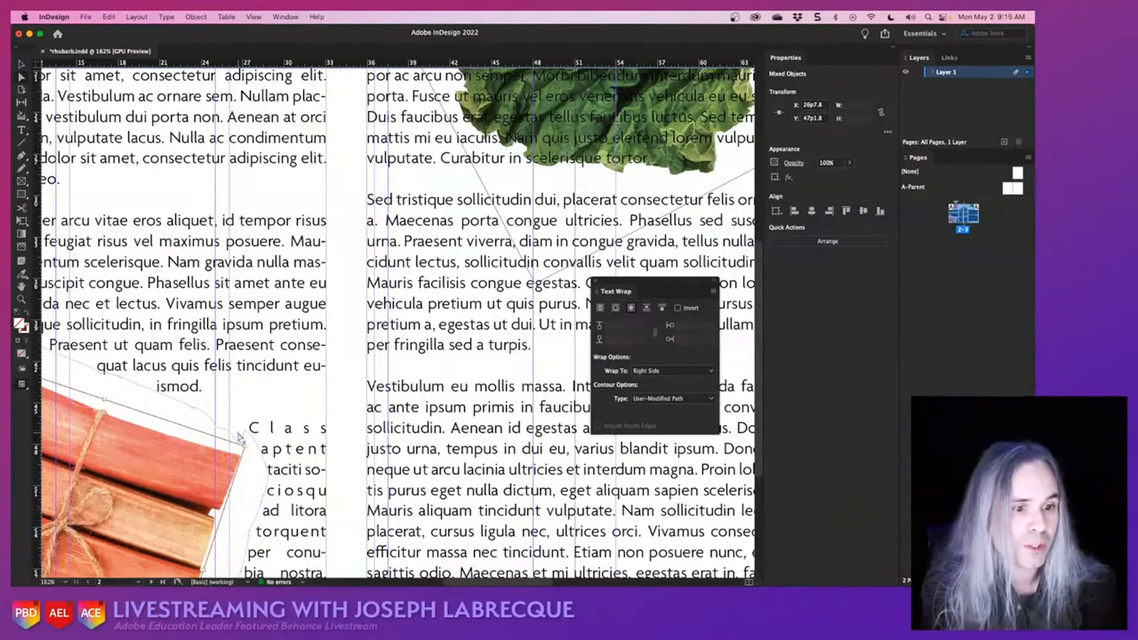
scroll(373, 333, "down", 5)
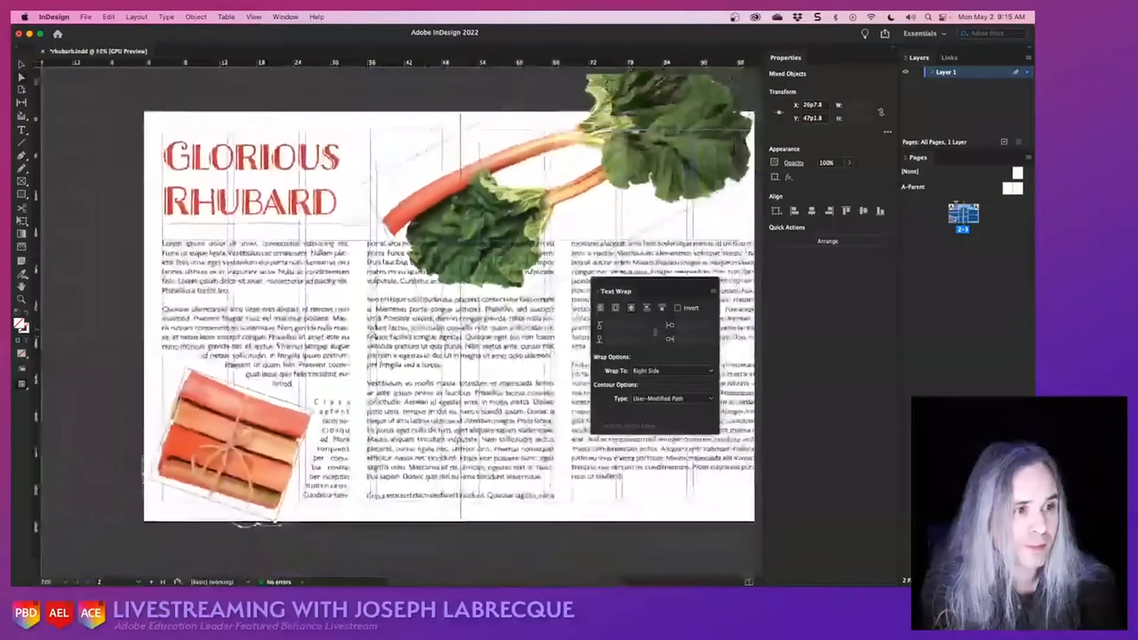
scroll(375, 336, "down", 1)
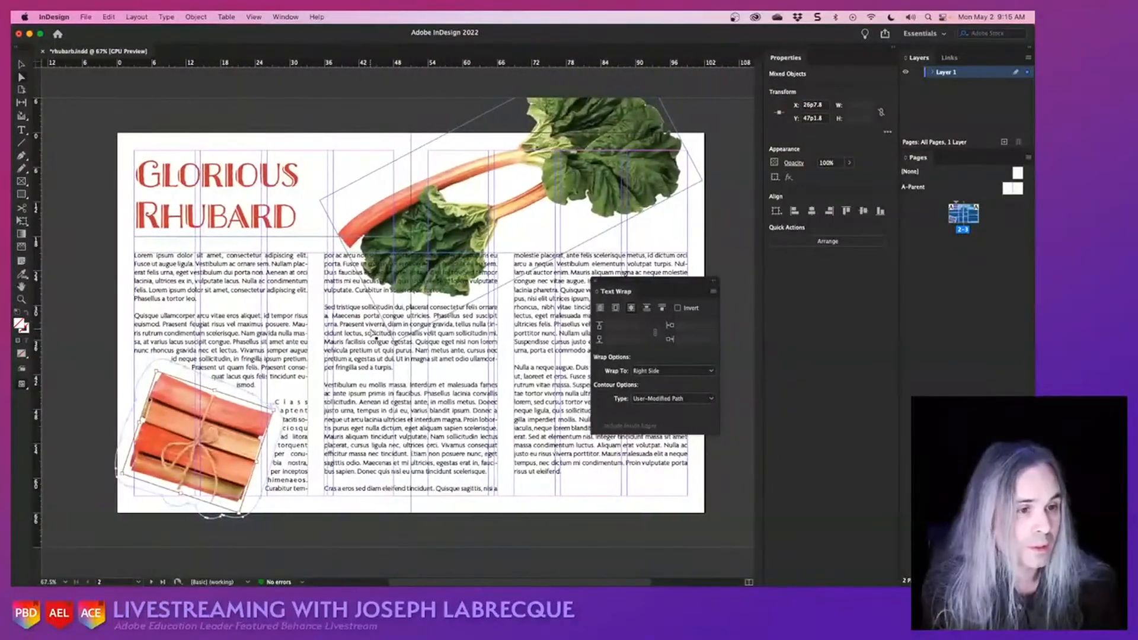
- Select the large leafy rhubarb image at the top of the spread
left_click(607, 215)
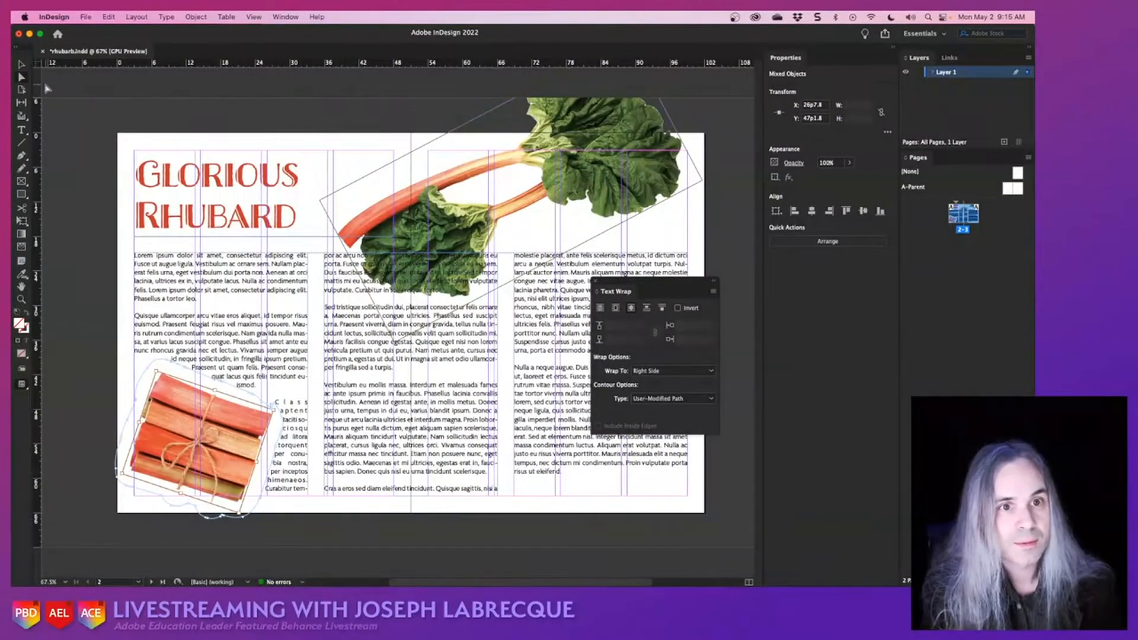
left_click(509, 150)
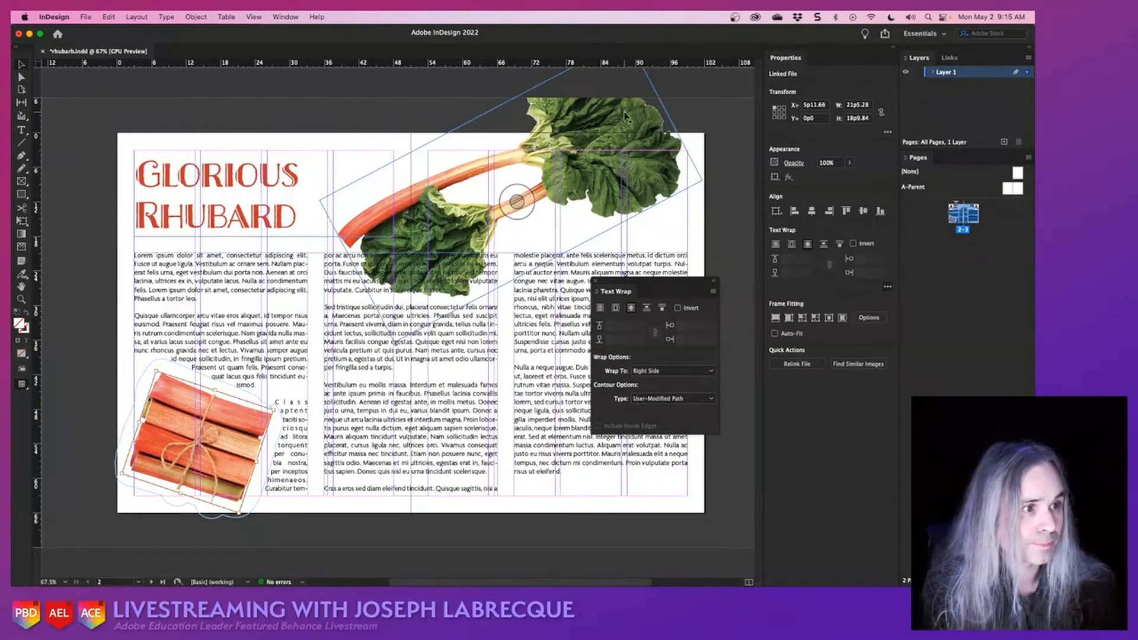
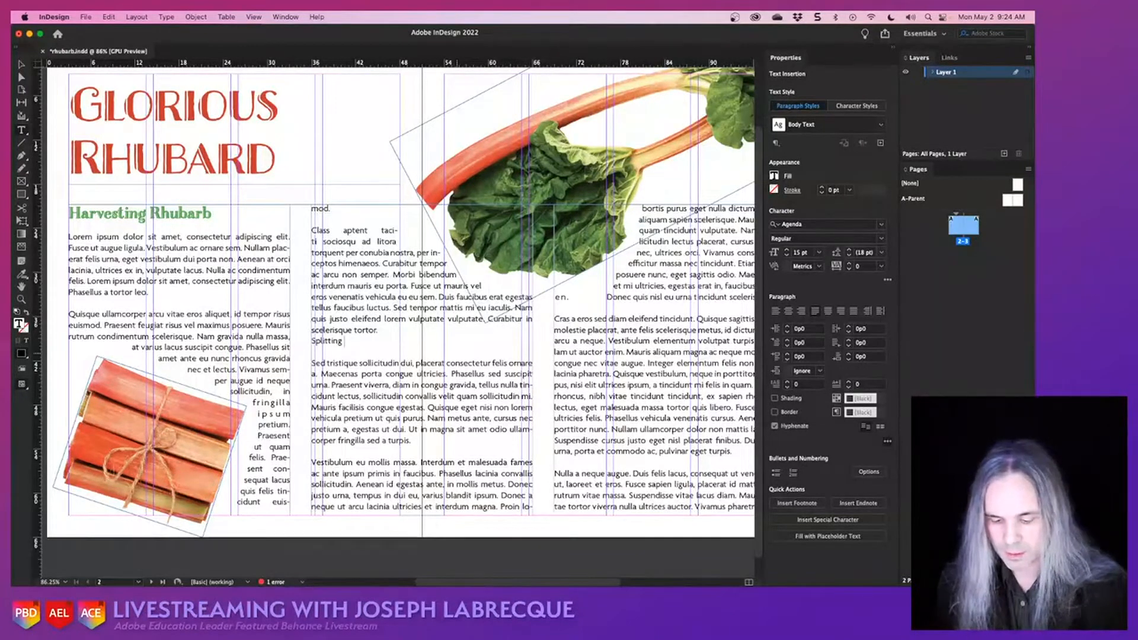
- Complete the new subheading in the second column with the word "Crowns" and apply the Heading paragraph style to it
type("Crowns")
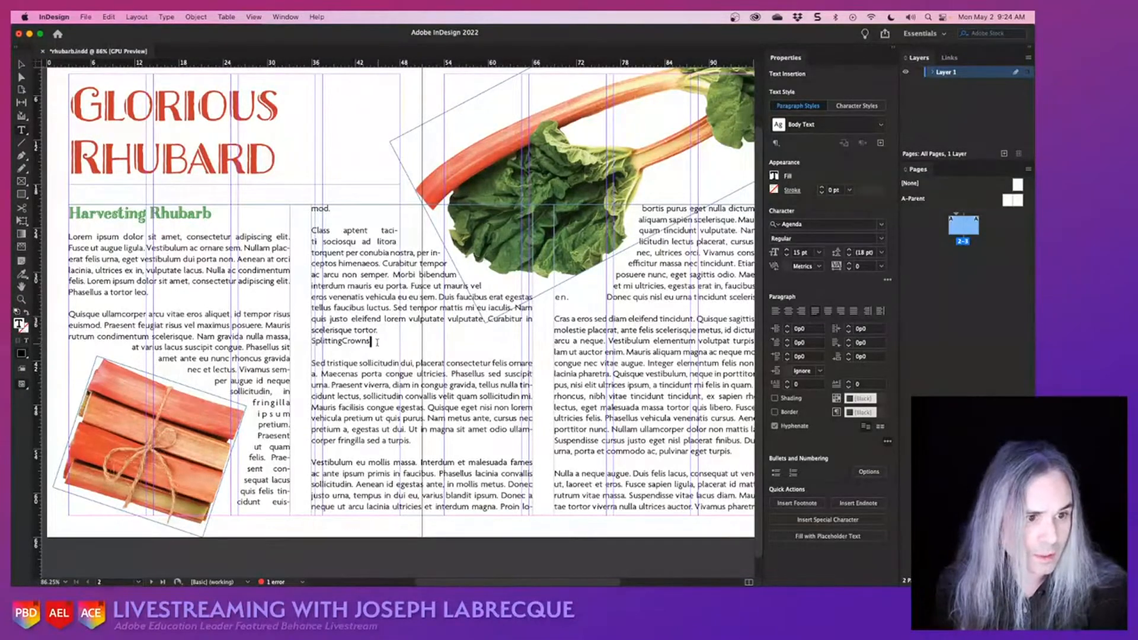
left_click_drag(377, 342, 310, 343)
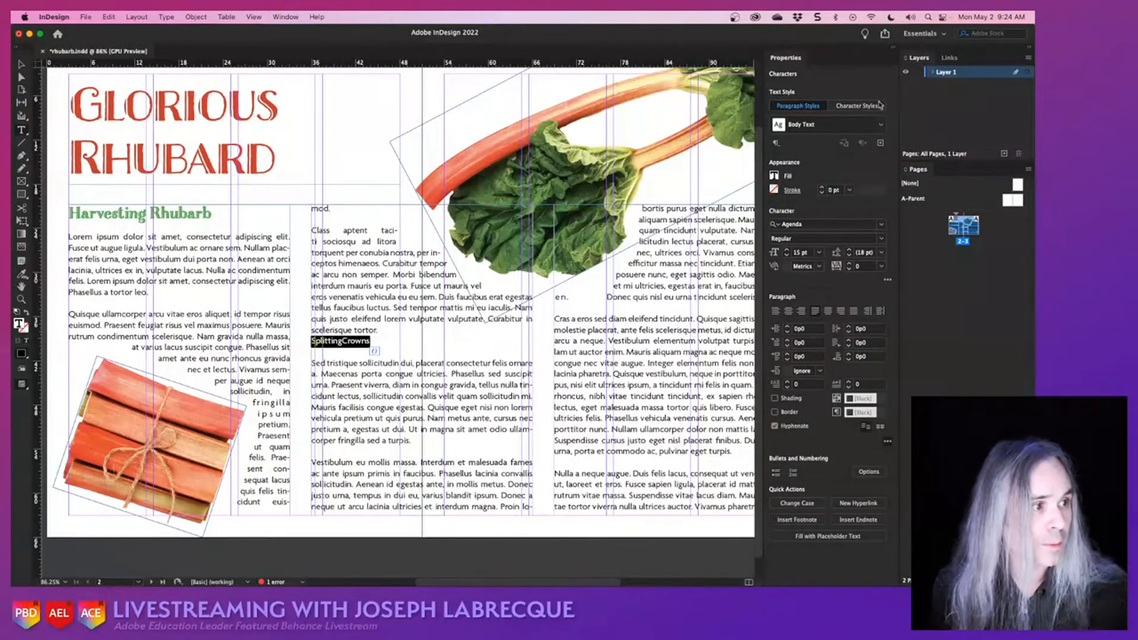
left_click(881, 125)
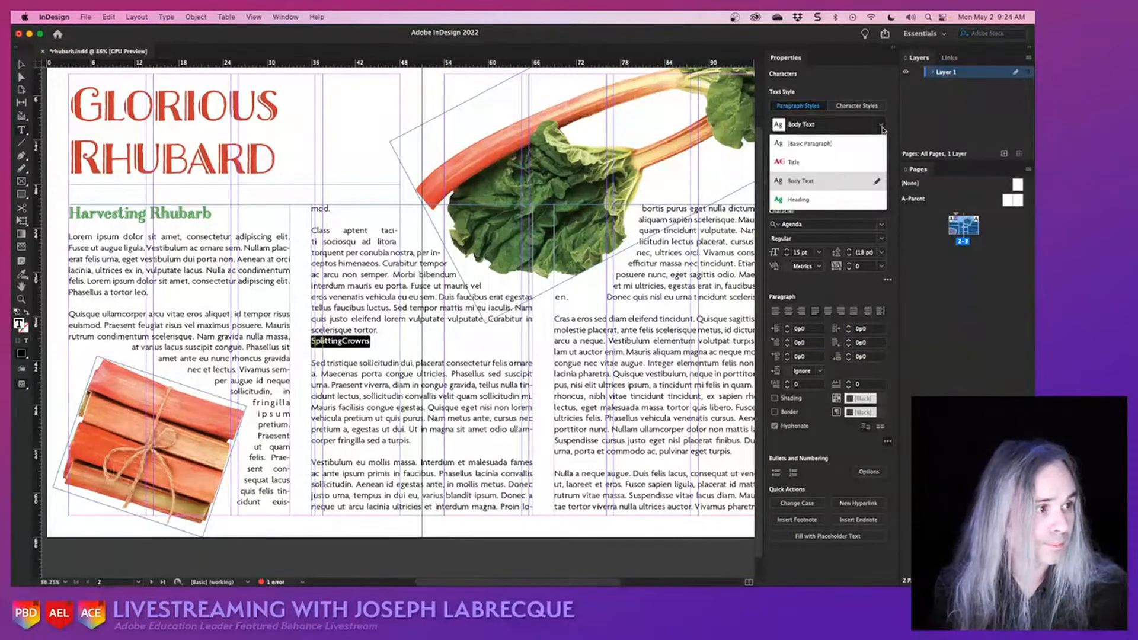
left_click(801, 201)
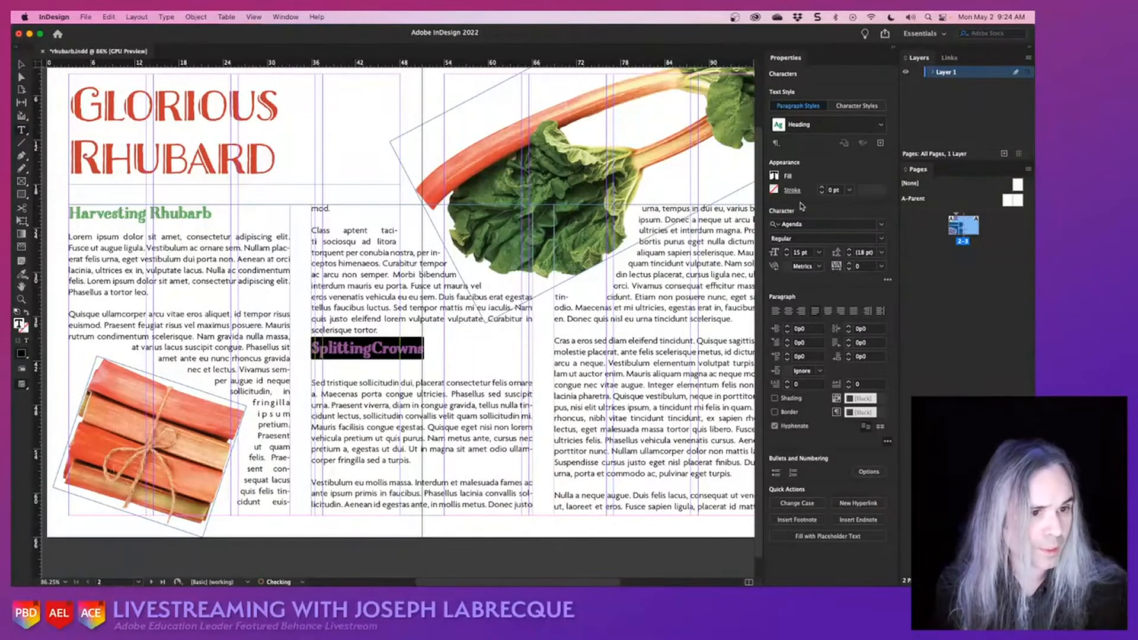
left_click(431, 355)
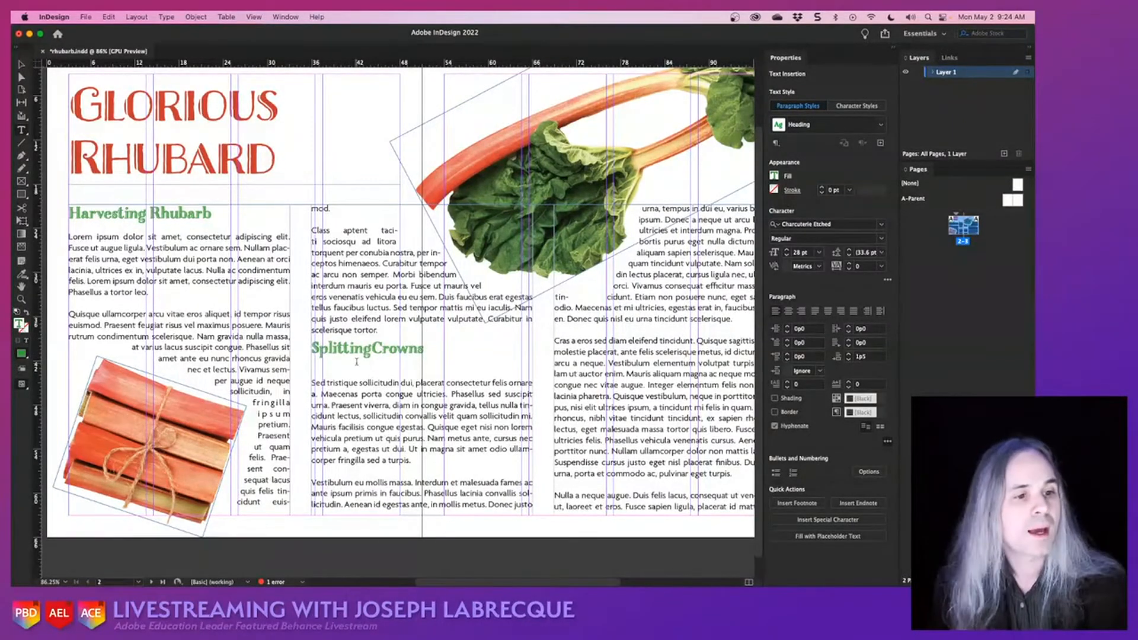
- Remove the empty line below the new subheading and add the missing space so it reads "Splitting Crowns", saving the document
left_click(337, 365)
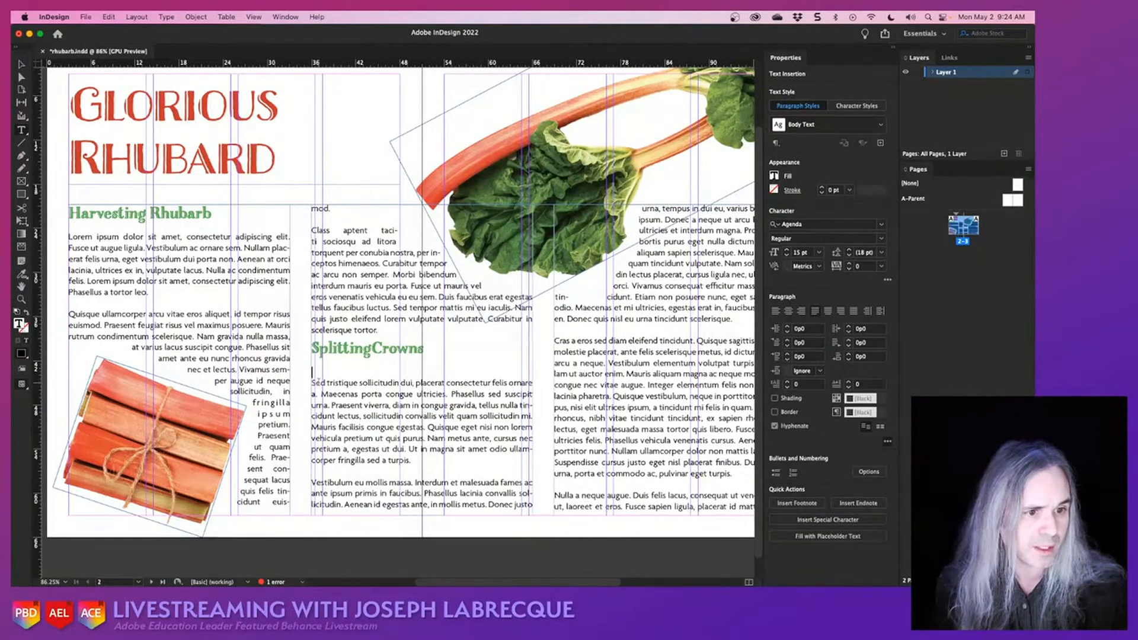
key("BackSpace")
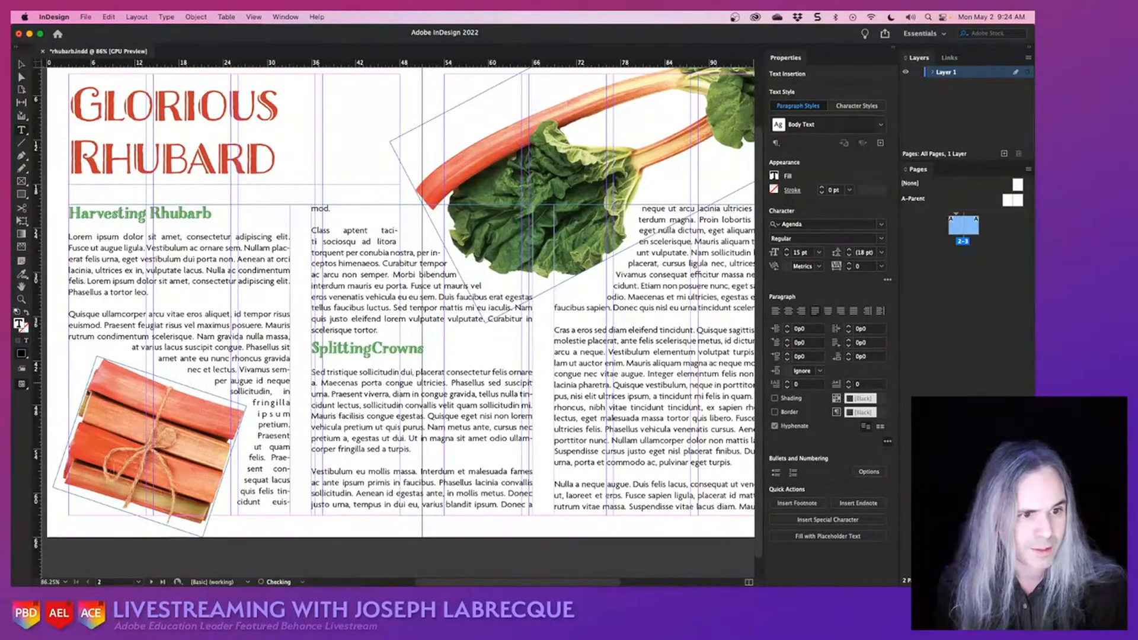
left_click(377, 349)
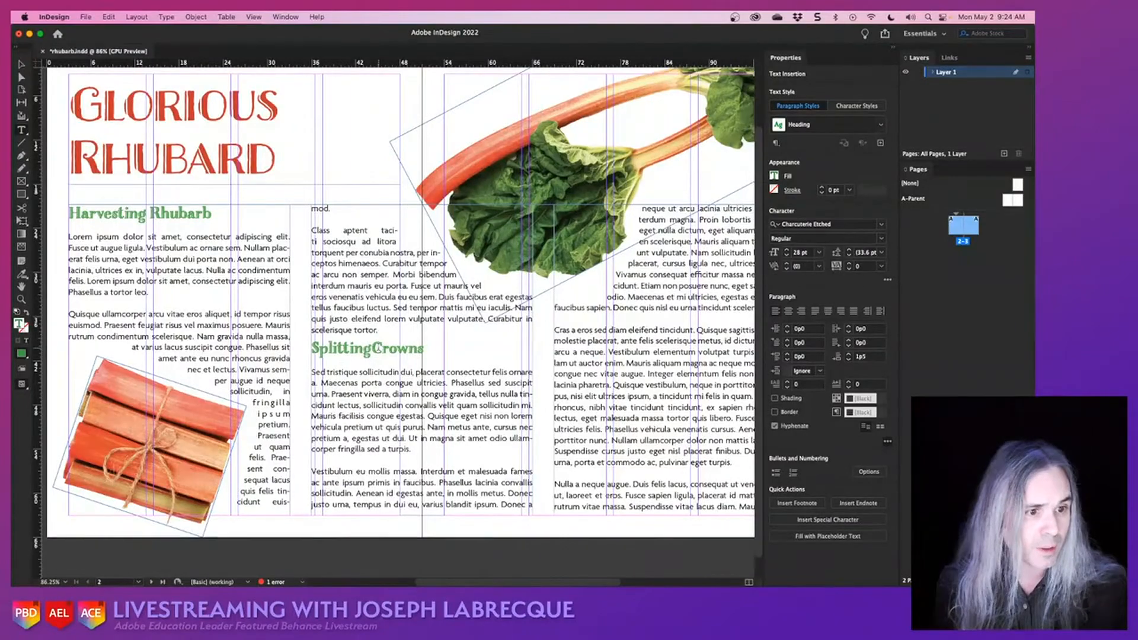
scroll(377, 347, "up", 5)
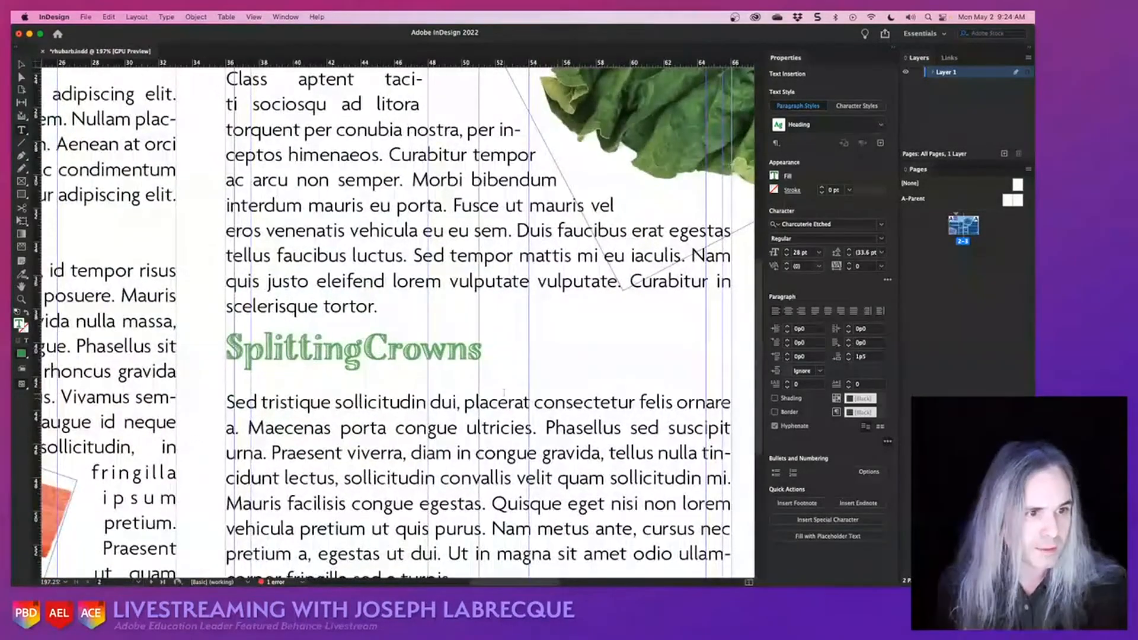
key("super+s")
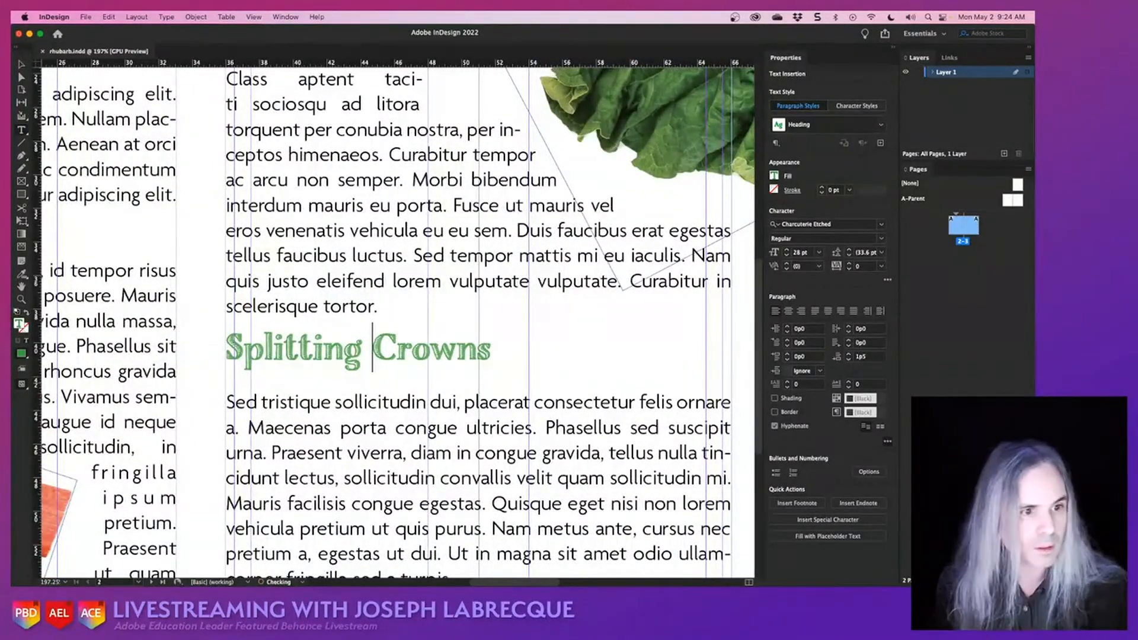
- Set the space before the "Splitting Crowns" heading to 1p5
left_click_drag(226, 349, 492, 350)
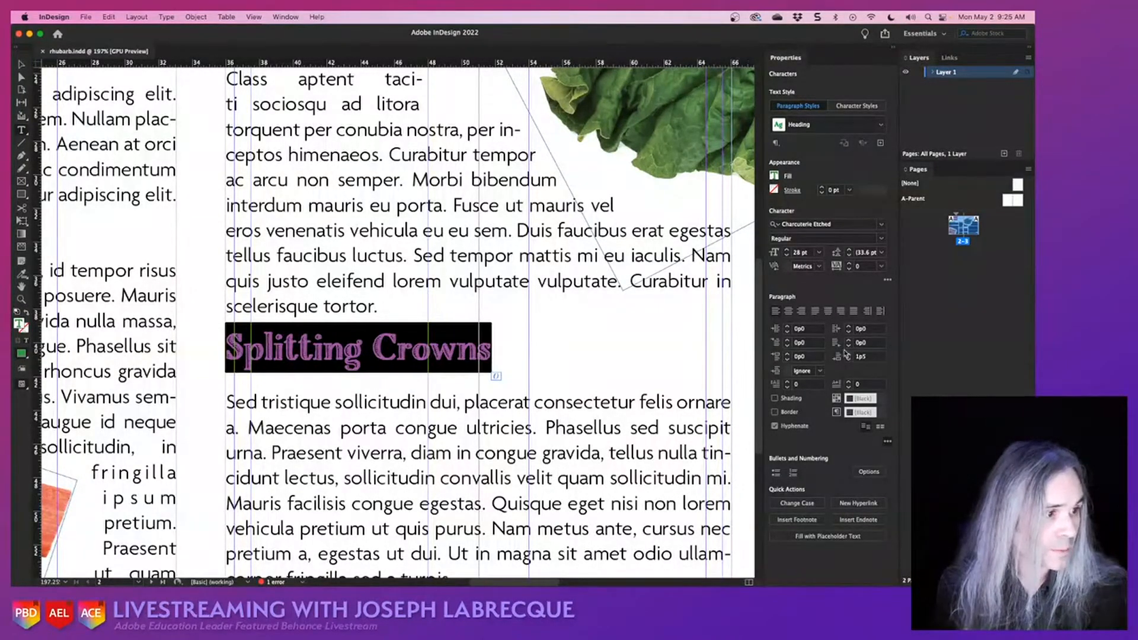
left_click(788, 354)
left_click(788, 354)
left_click(788, 354)
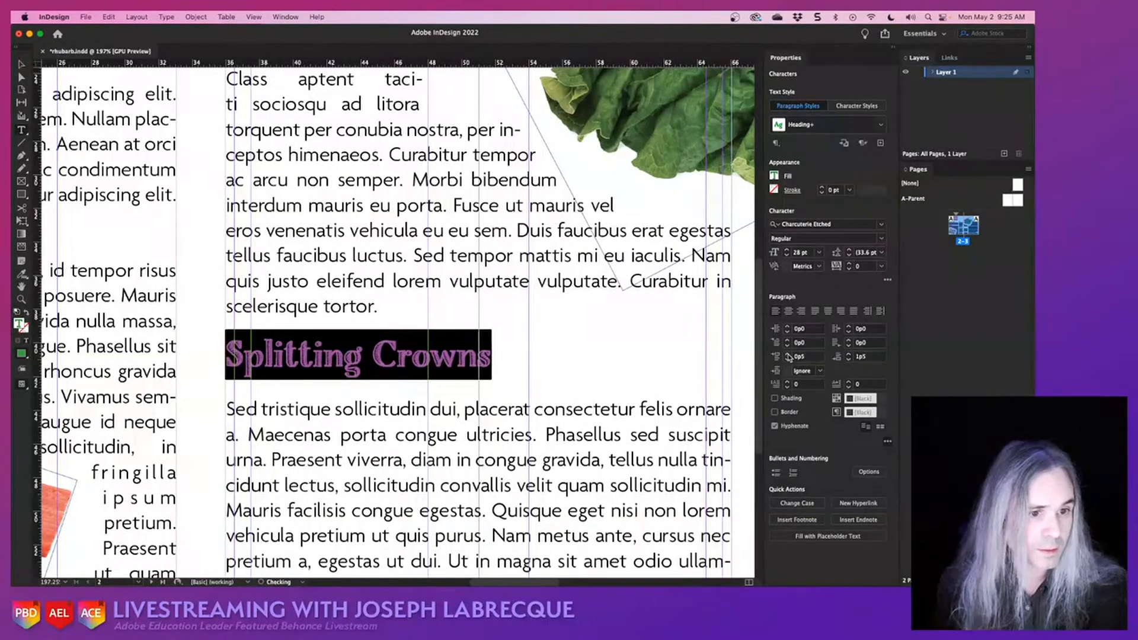
left_click(788, 355)
left_click(788, 354)
left_click(789, 356)
left_click(789, 357)
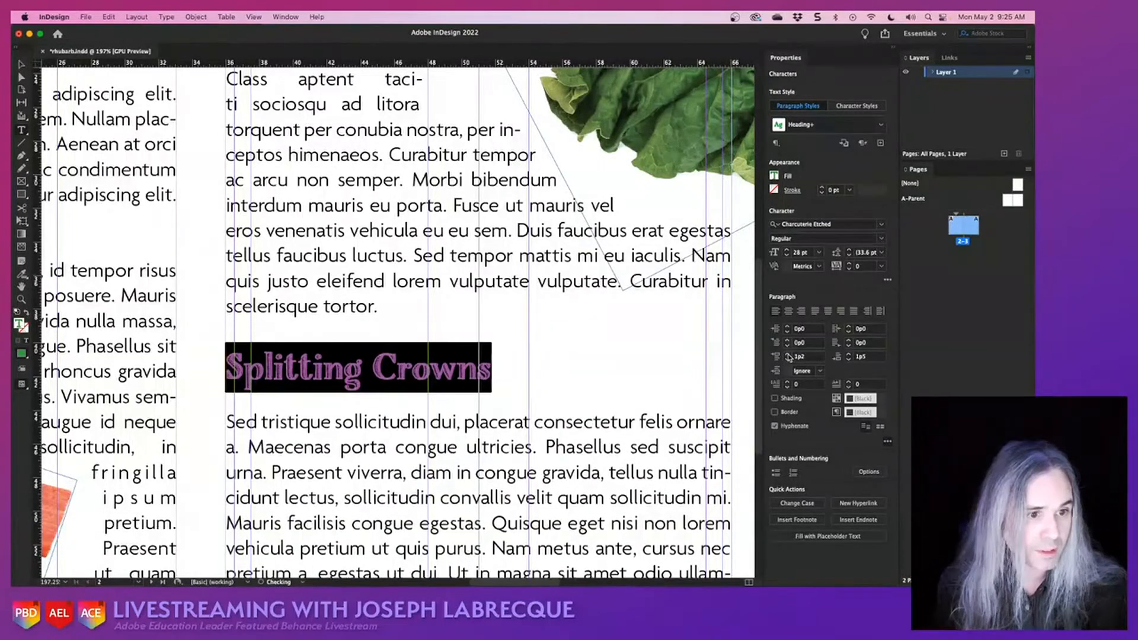
left_click(789, 356)
left_click(789, 356)
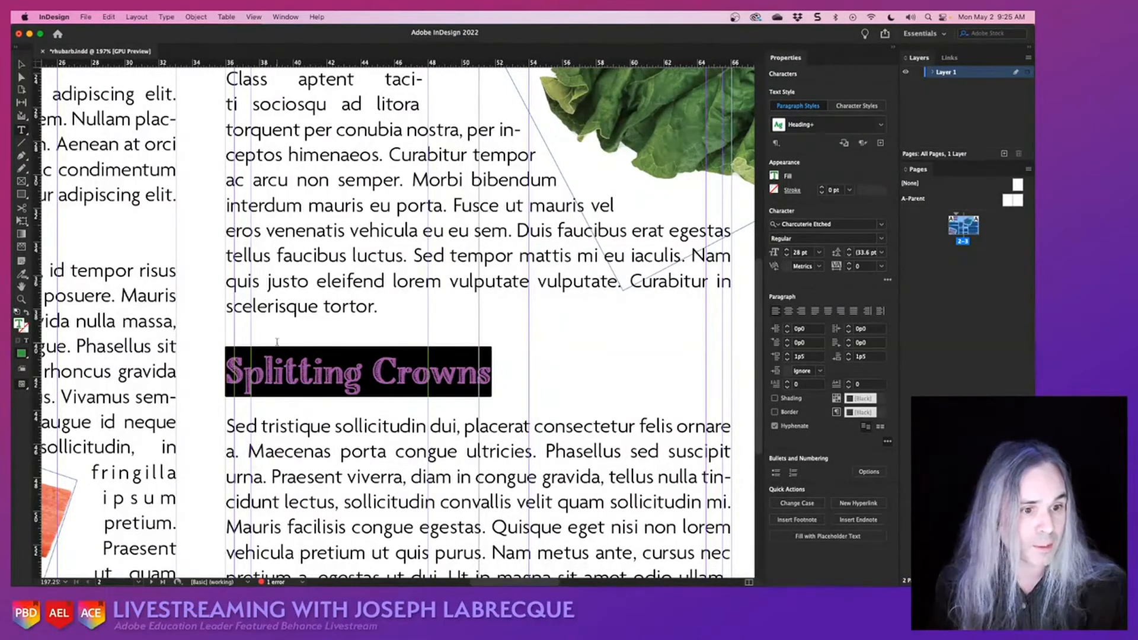
key("super+alt+0")
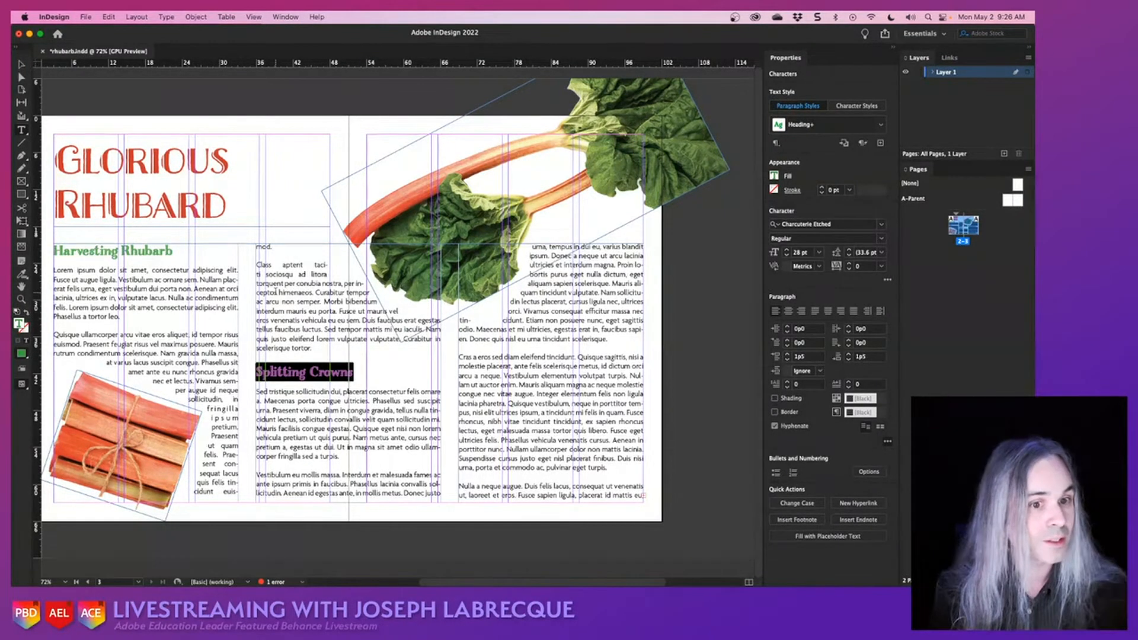
left_click(323, 372)
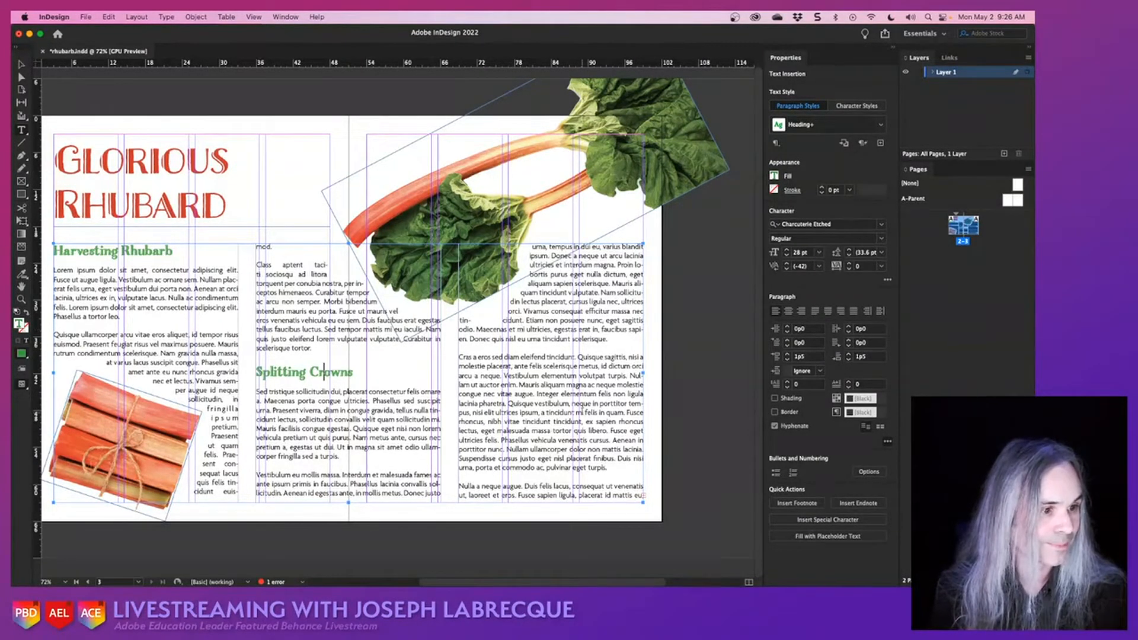
- Shorten the third column's placeholder text by deleting the passage from "Fusce" to "eget turpis." and the next paragraph's opening up to "Vivamus pharetra"
left_click_drag(612, 469, 626, 413)
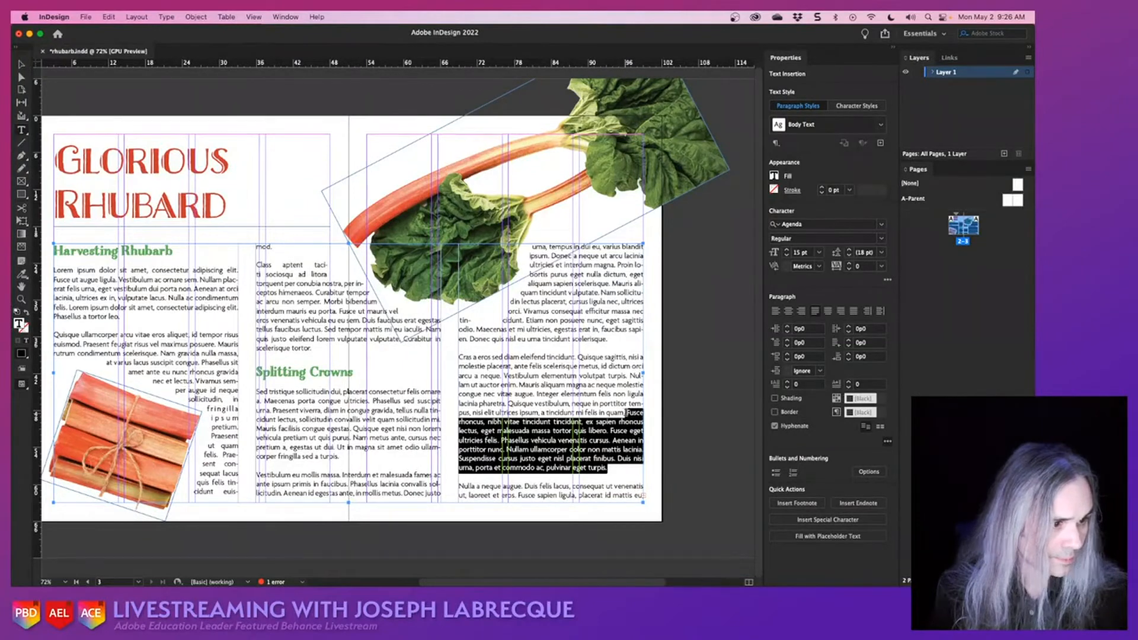
key("BackSpace")
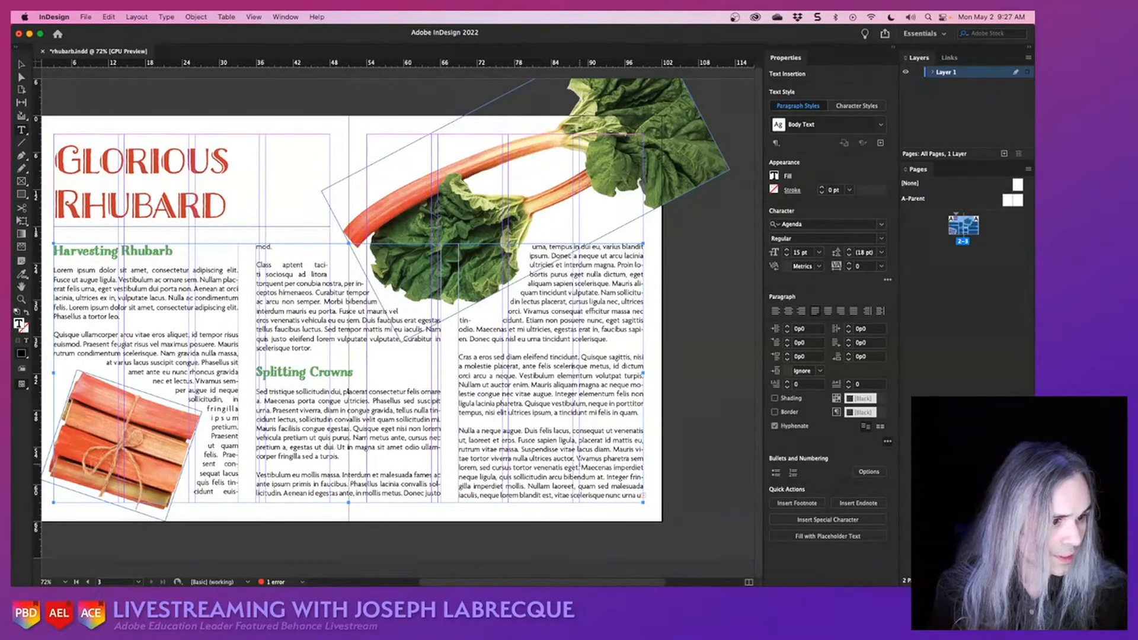
left_click_drag(577, 460, 462, 435)
key("BackSpace")
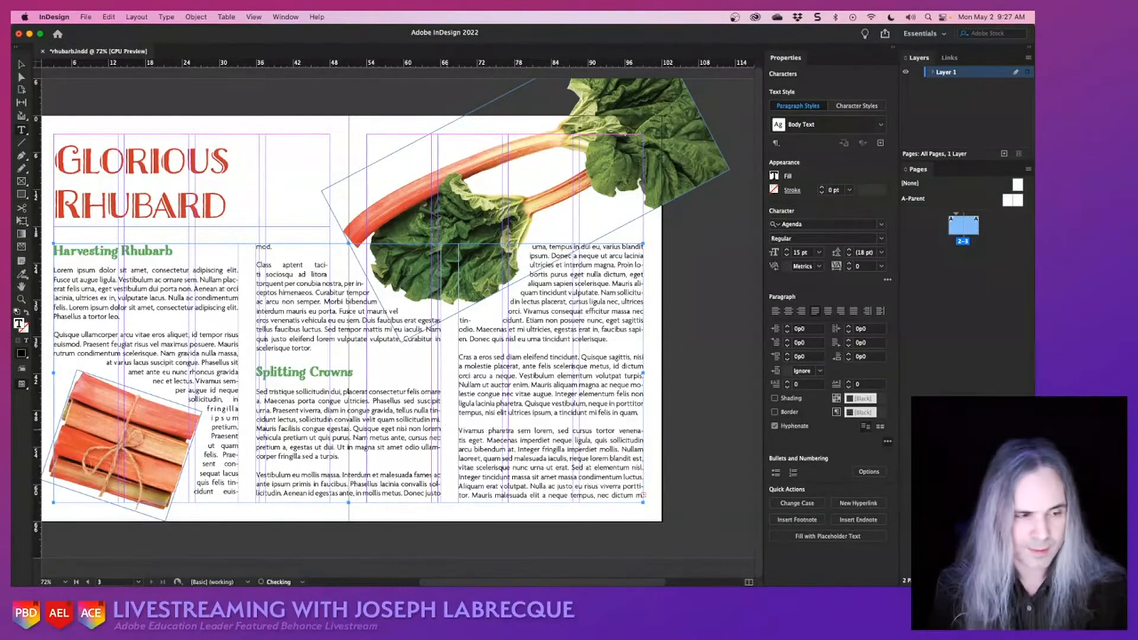
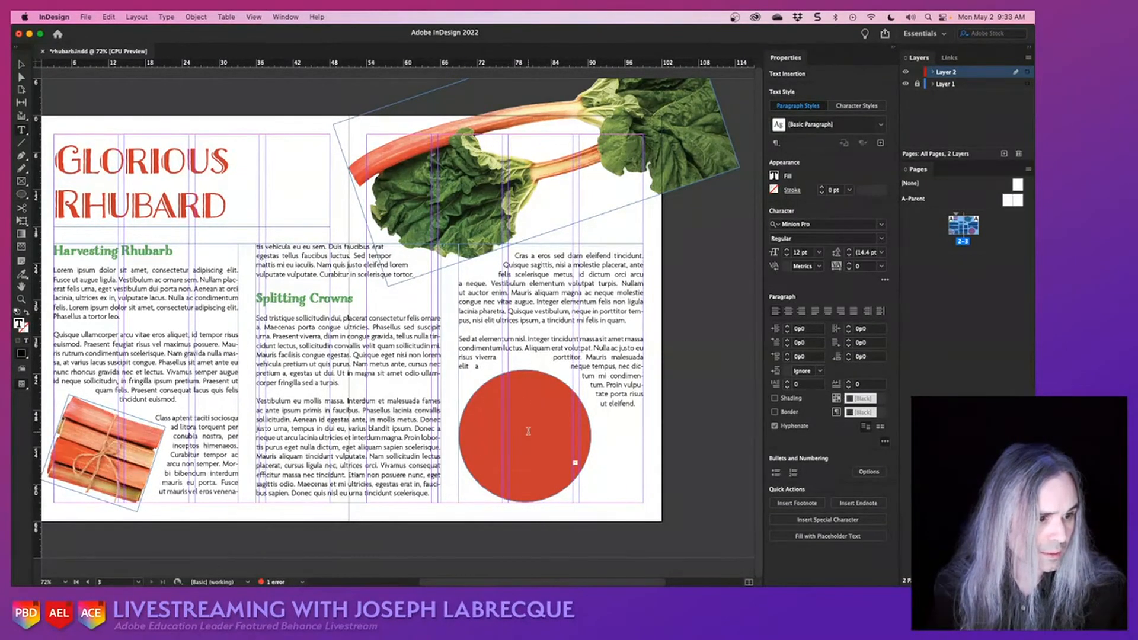
- Apply the Heading paragraph style to the contents of the text frame over the red circle
key("super+a")
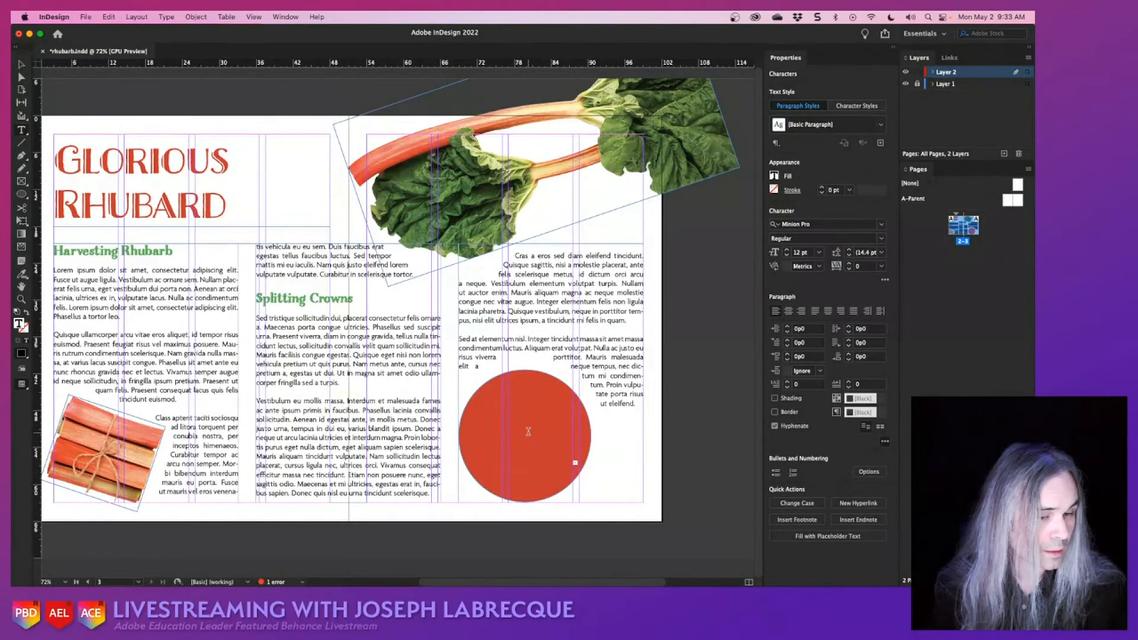
scroll(527, 430, "up", 3)
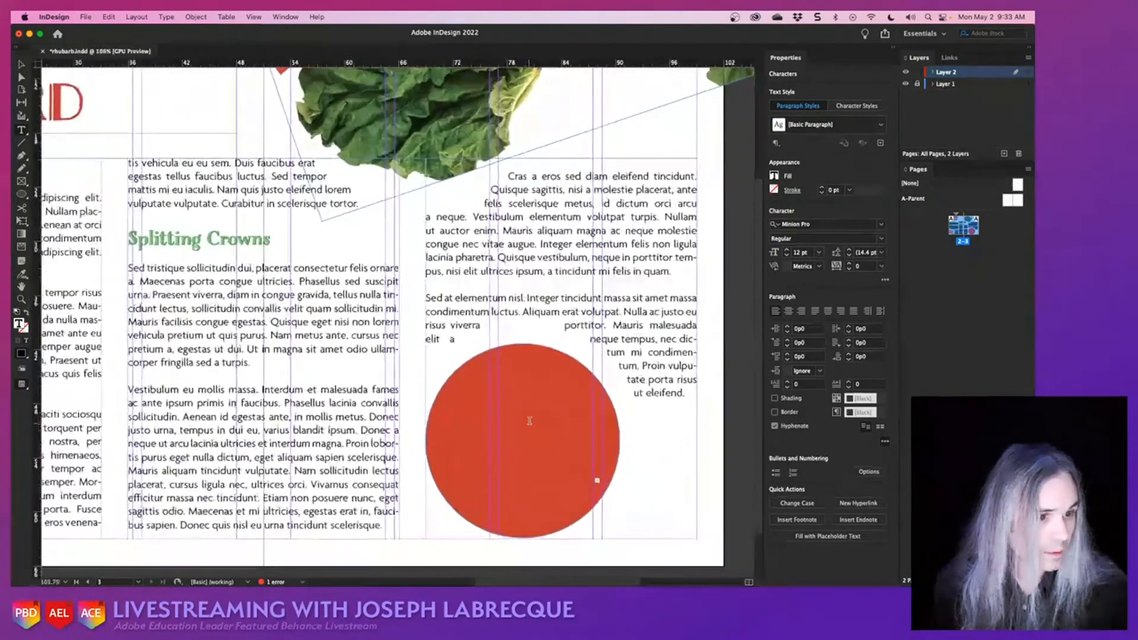
scroll(528, 422, "up", 3)
scroll(529, 420, "down", 3)
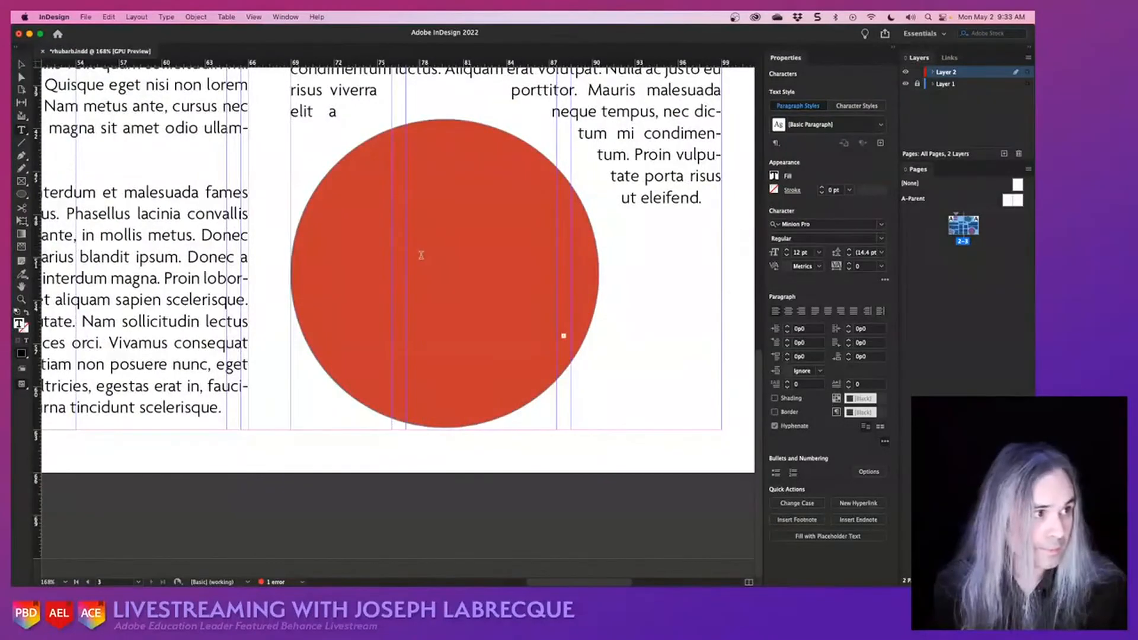
left_click(425, 246)
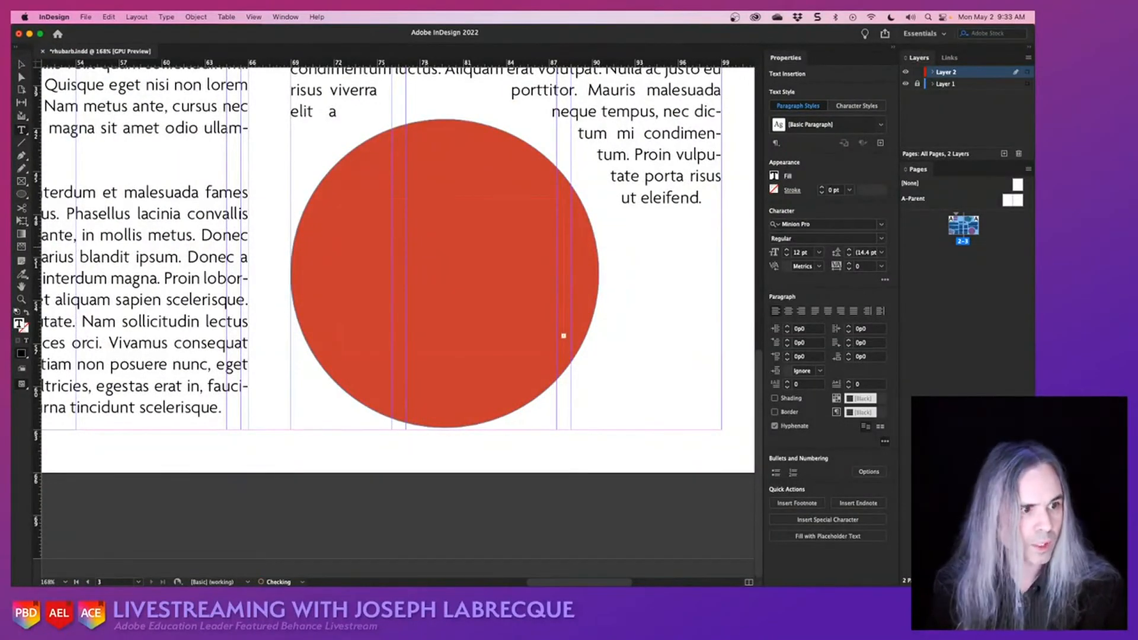
left_click(23, 64)
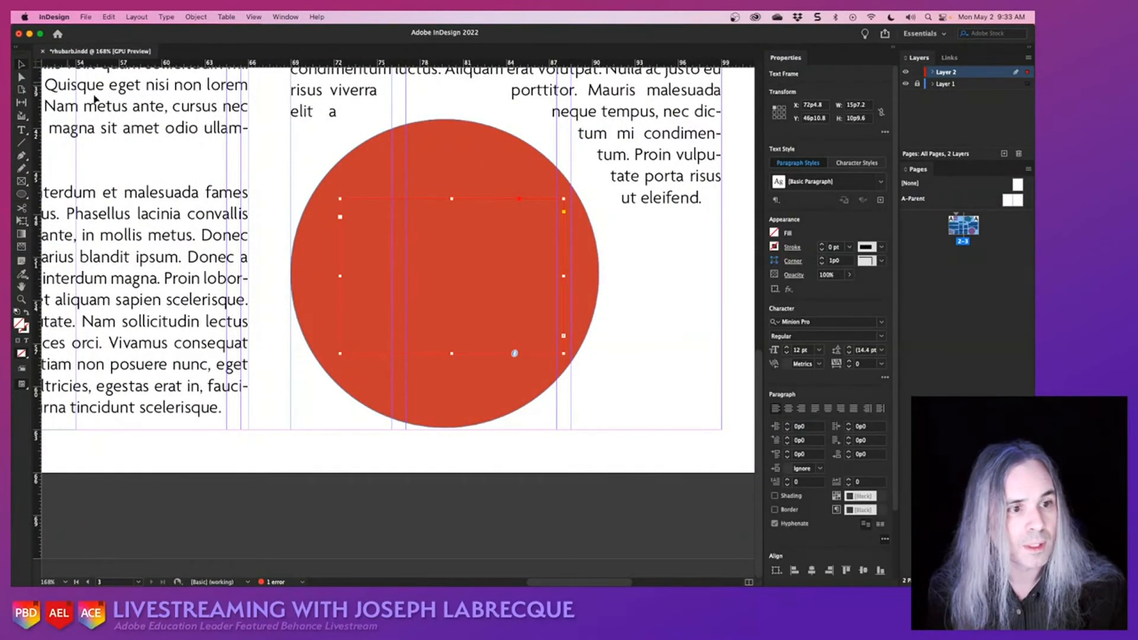
double_click(451, 290)
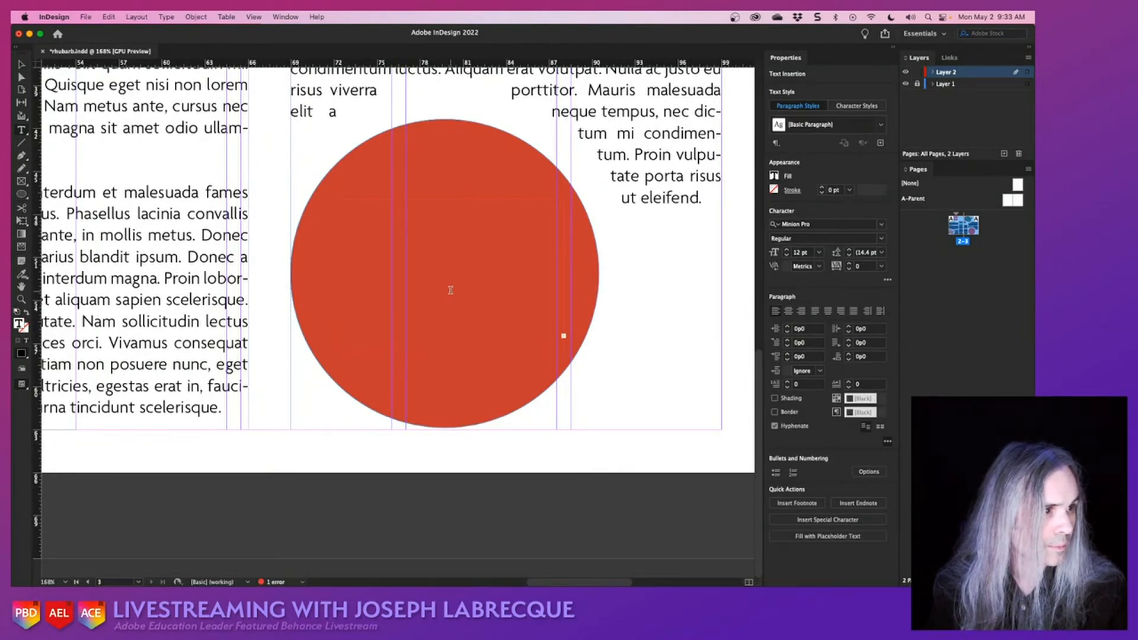
key("Escape")
key("super+a")
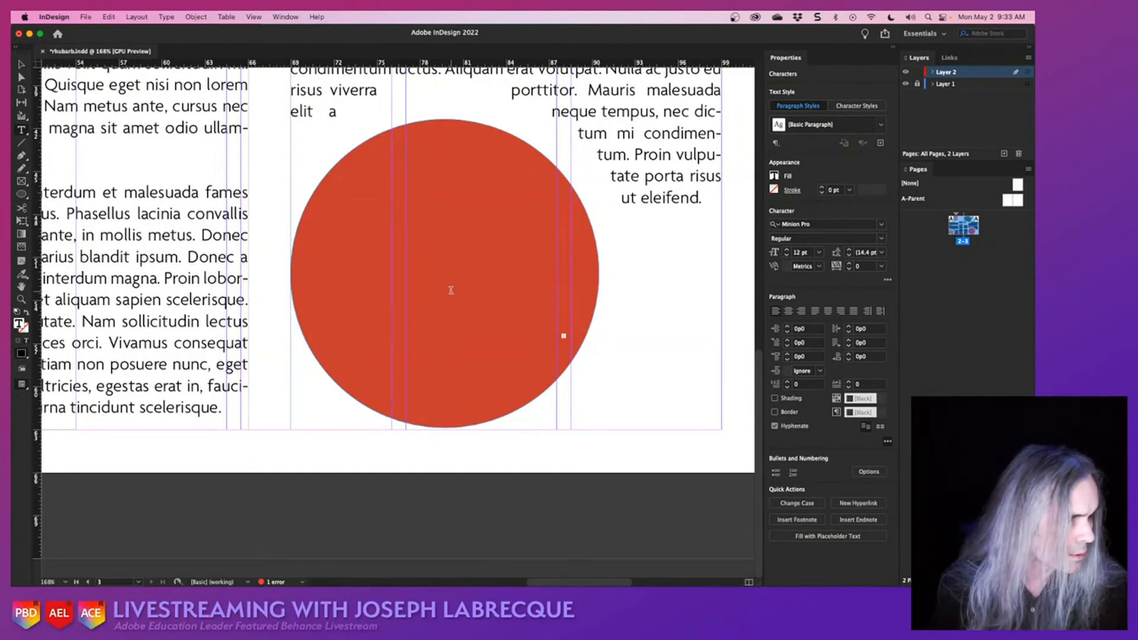
left_click(880, 126)
left_click(800, 201)
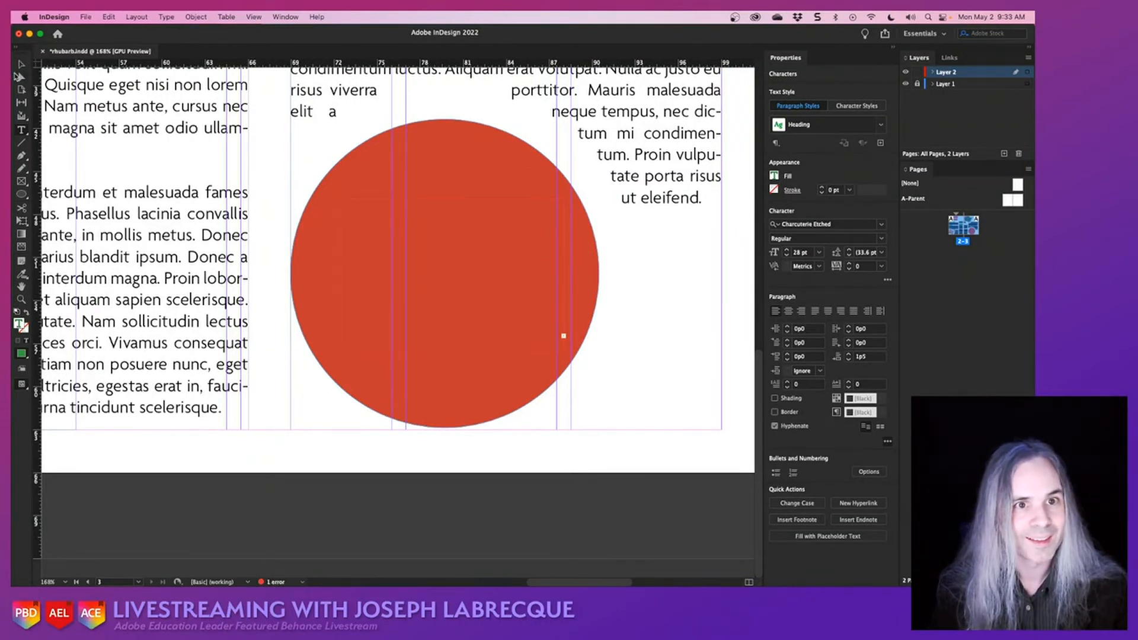
- Delete the text frame over the red circle and draw a new one about 15p7 wide and 10p8 high in its place
left_click(20, 64)
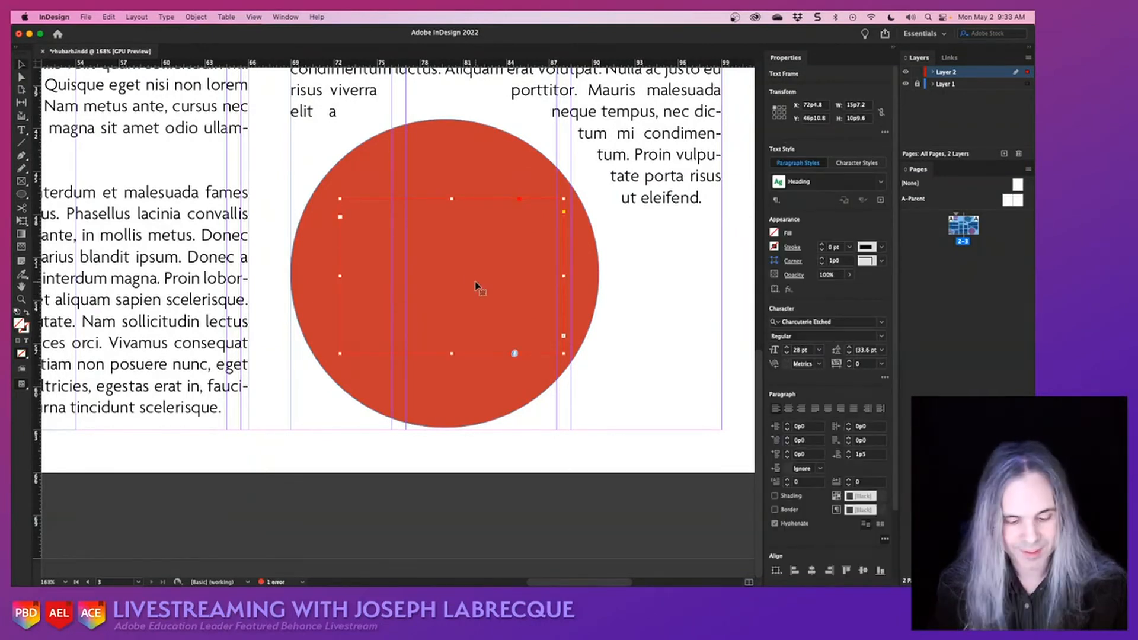
key("Delete")
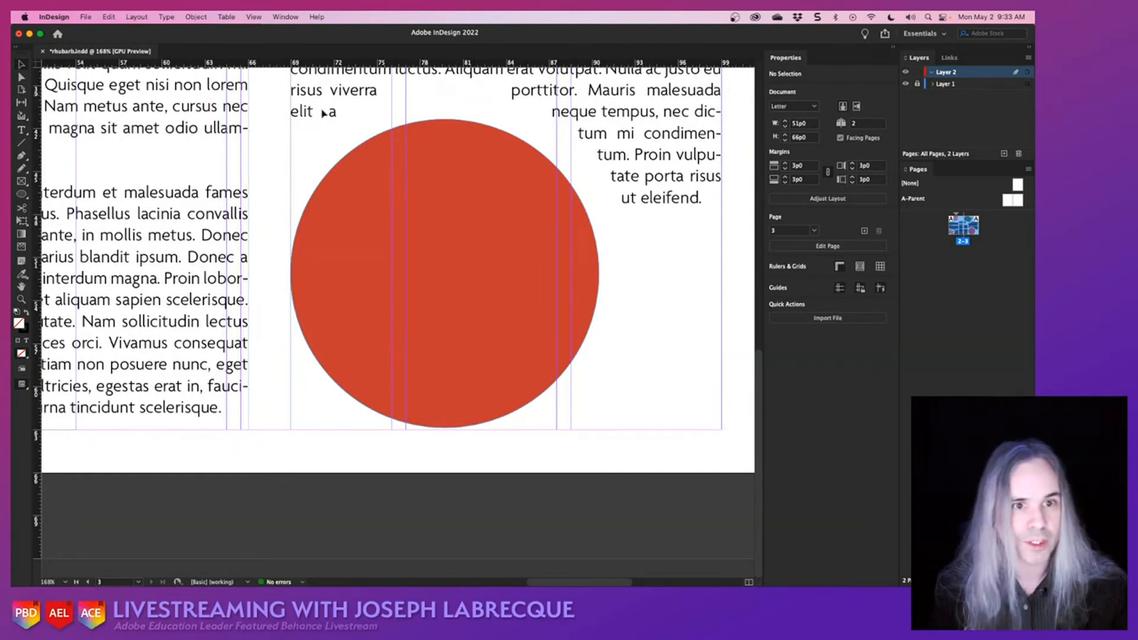
left_click(22, 130)
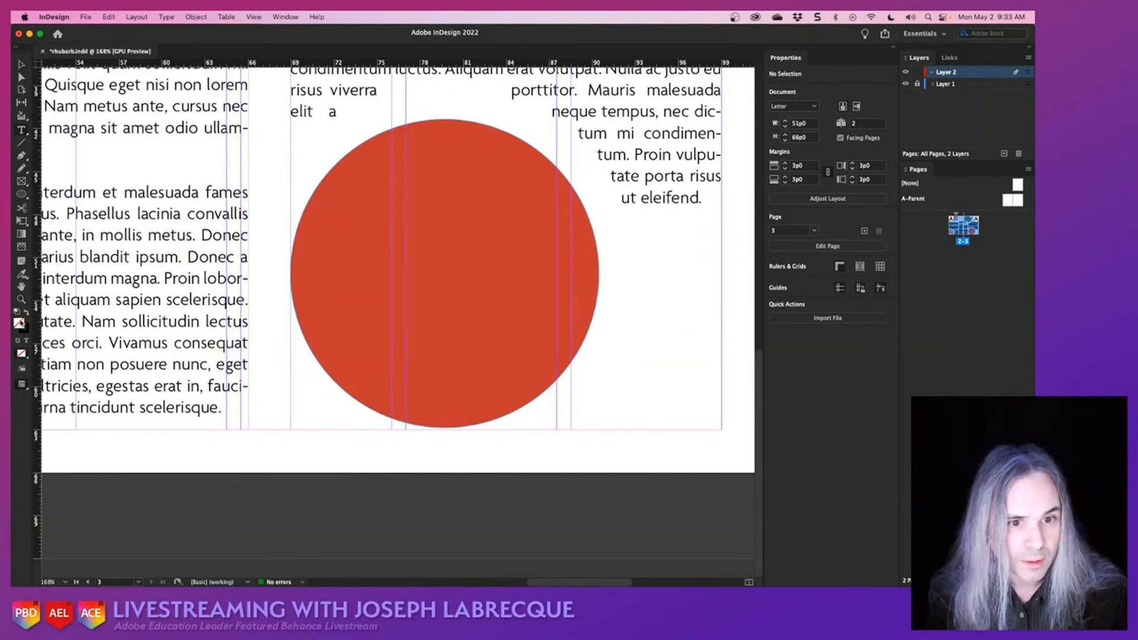
left_click_drag(334, 200, 563, 355)
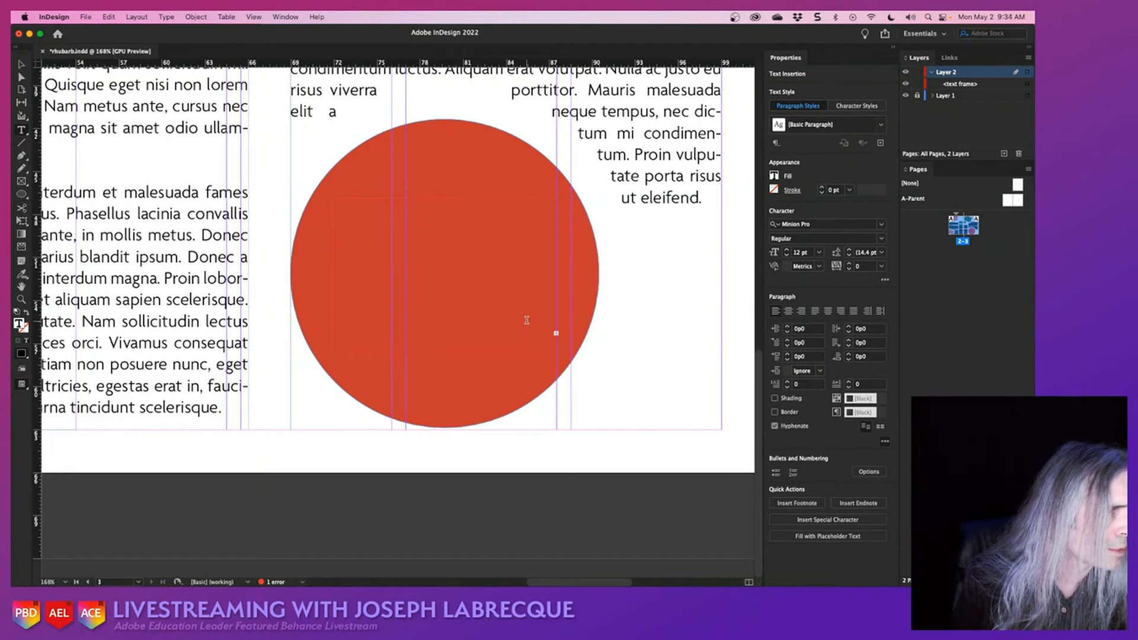
- Set the new frame's text to 14 pt centered and move the frame to the circle's lower-right edge, at about X 82p3, Y 60p3.6
key("super+a")
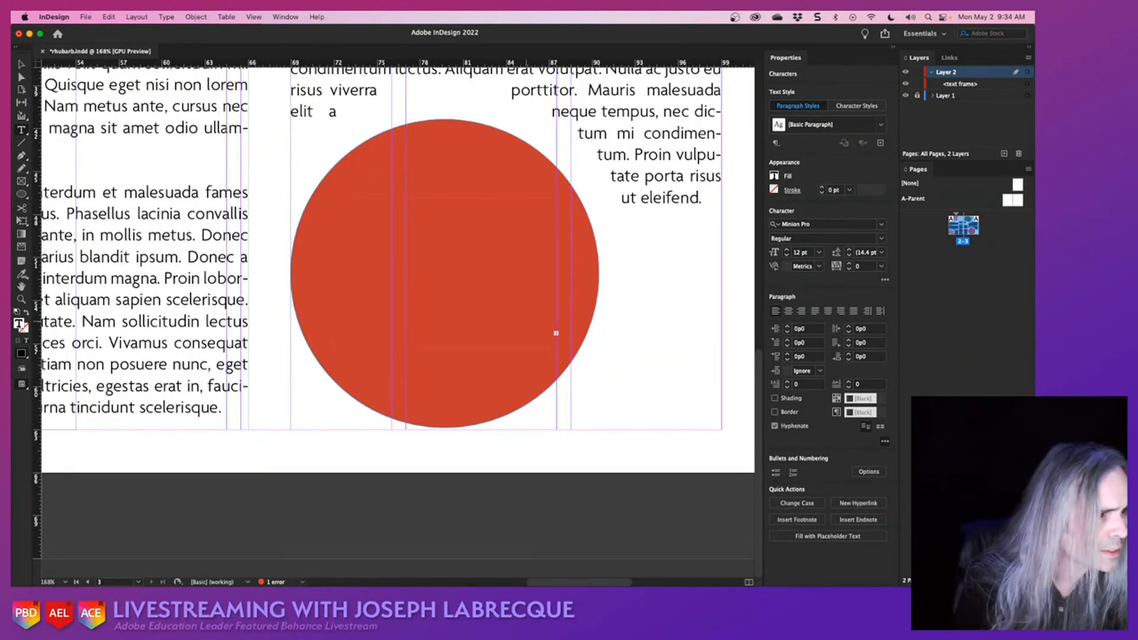
left_click(786, 250)
left_click(787, 249)
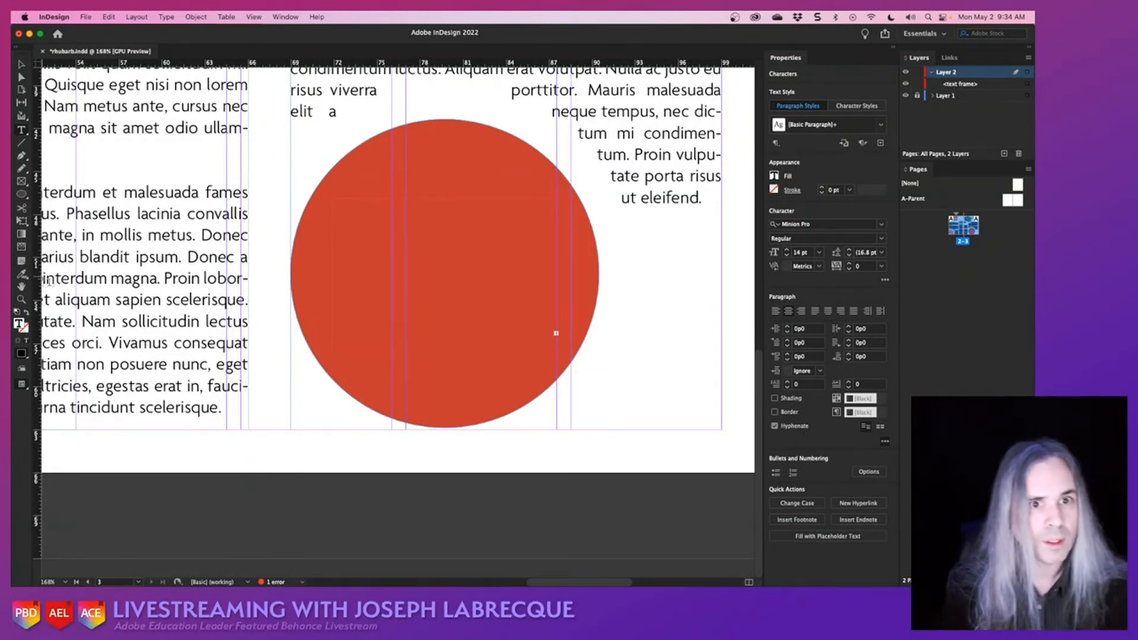
left_click(22, 64)
left_click(507, 350)
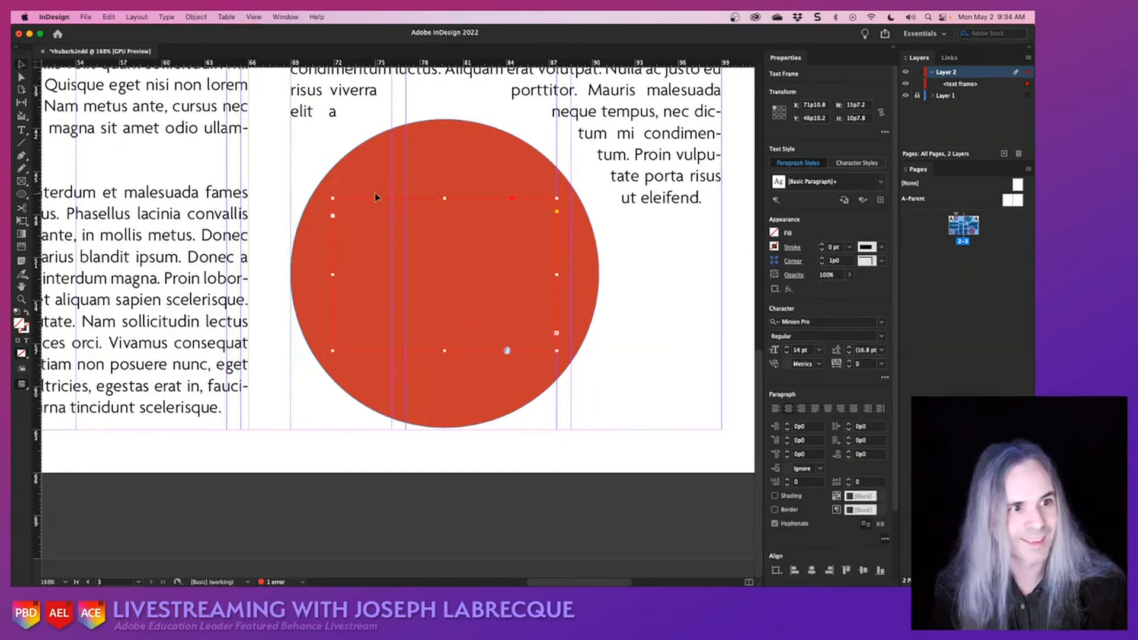
left_click_drag(375, 198, 609, 330)
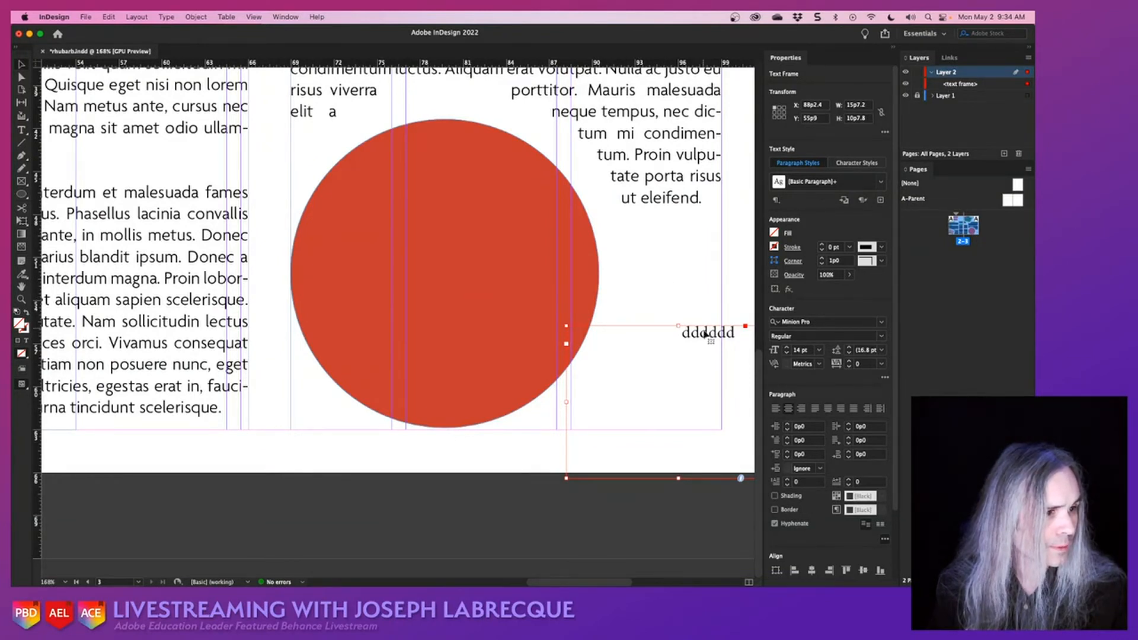
left_click_drag(705, 334, 623, 400)
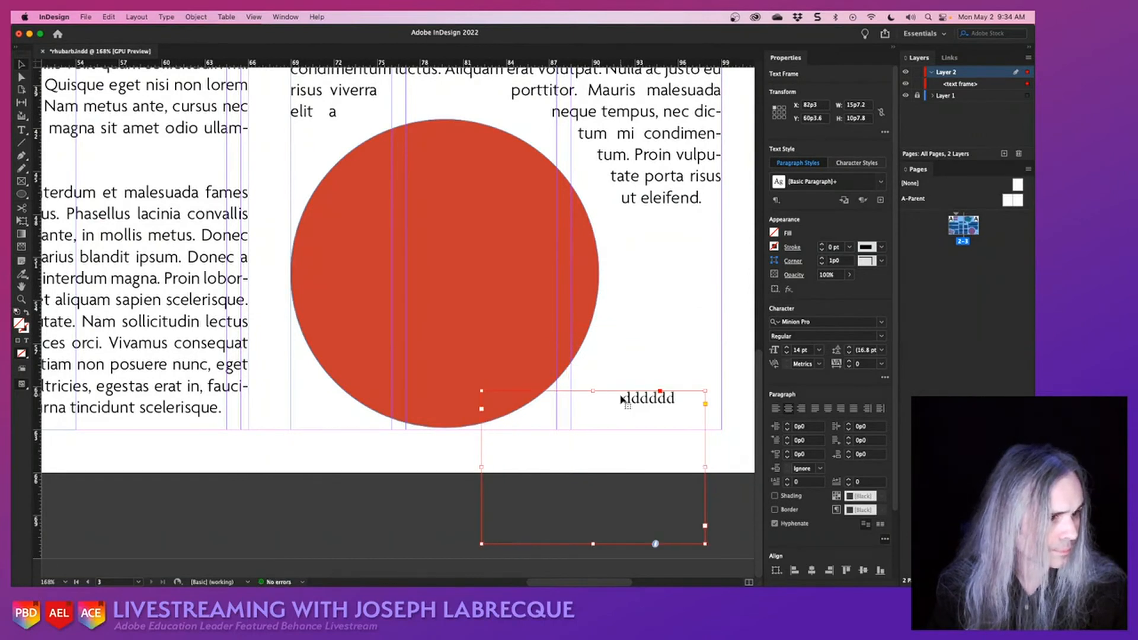
- Replace the filler letters in the moved text frame with "Don't Eat The Leaves"
double_click(656, 396)
double_click(656, 396)
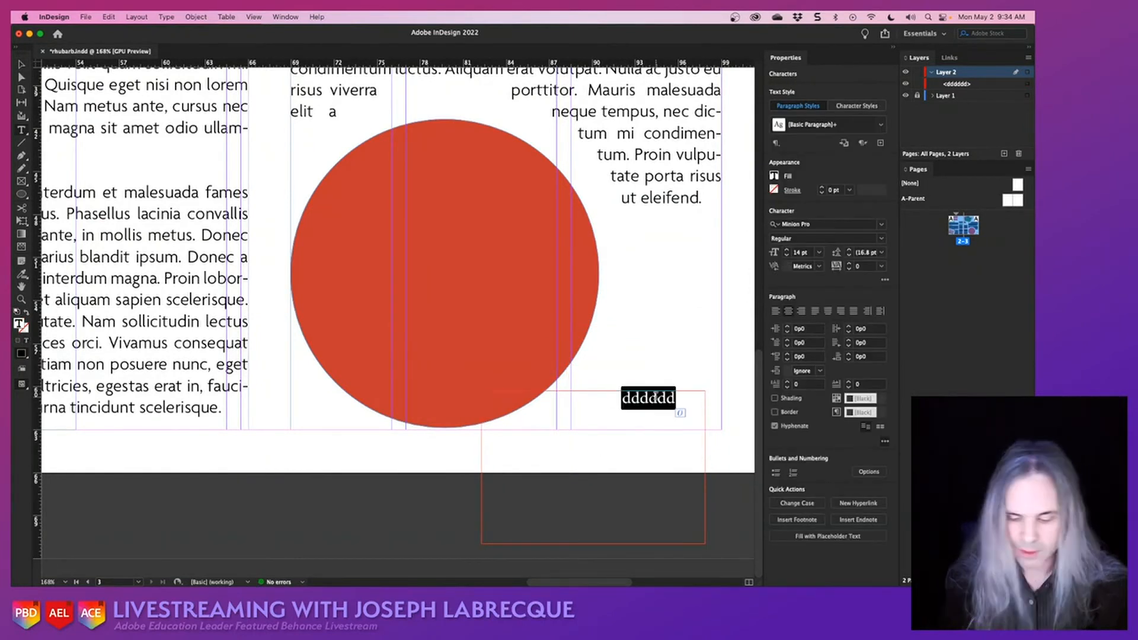
type("Don't E")
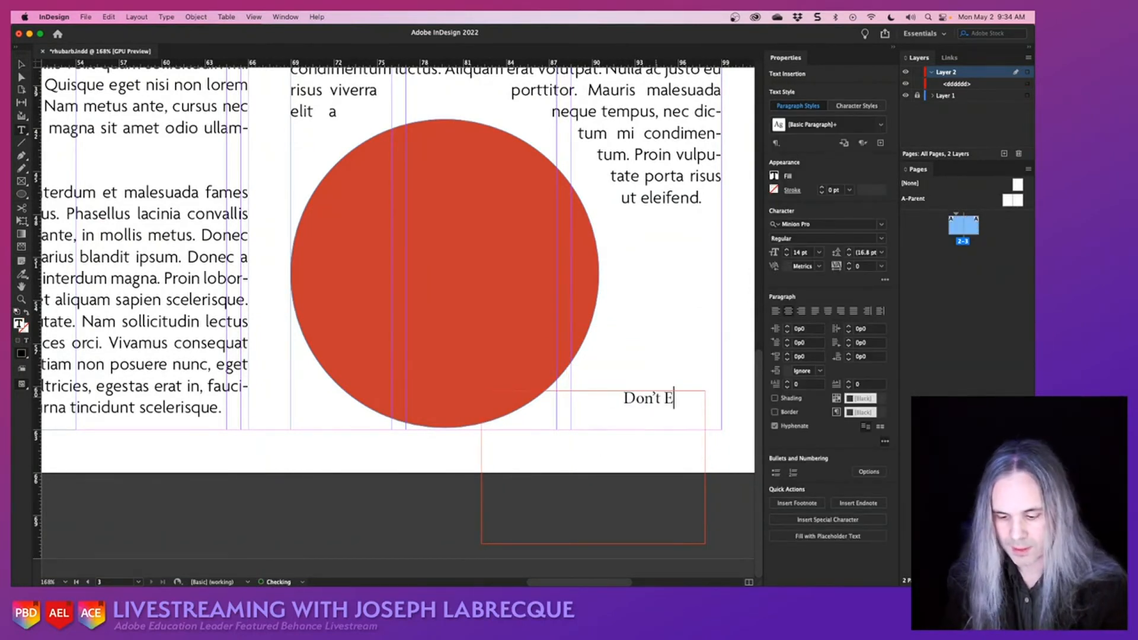
type("at The L")
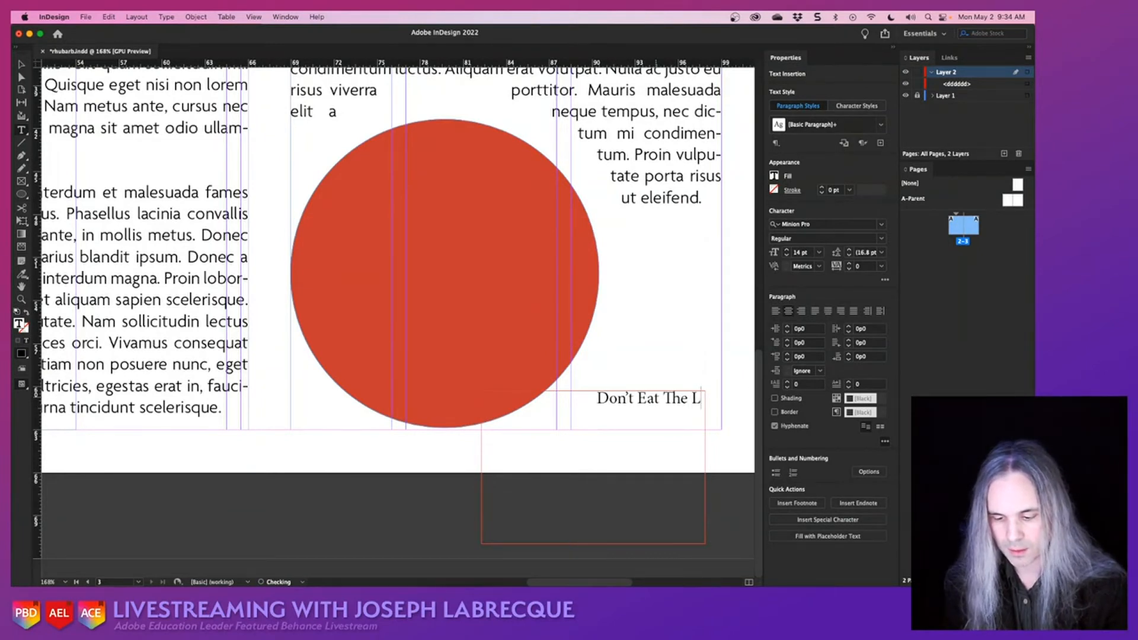
type("eaves")
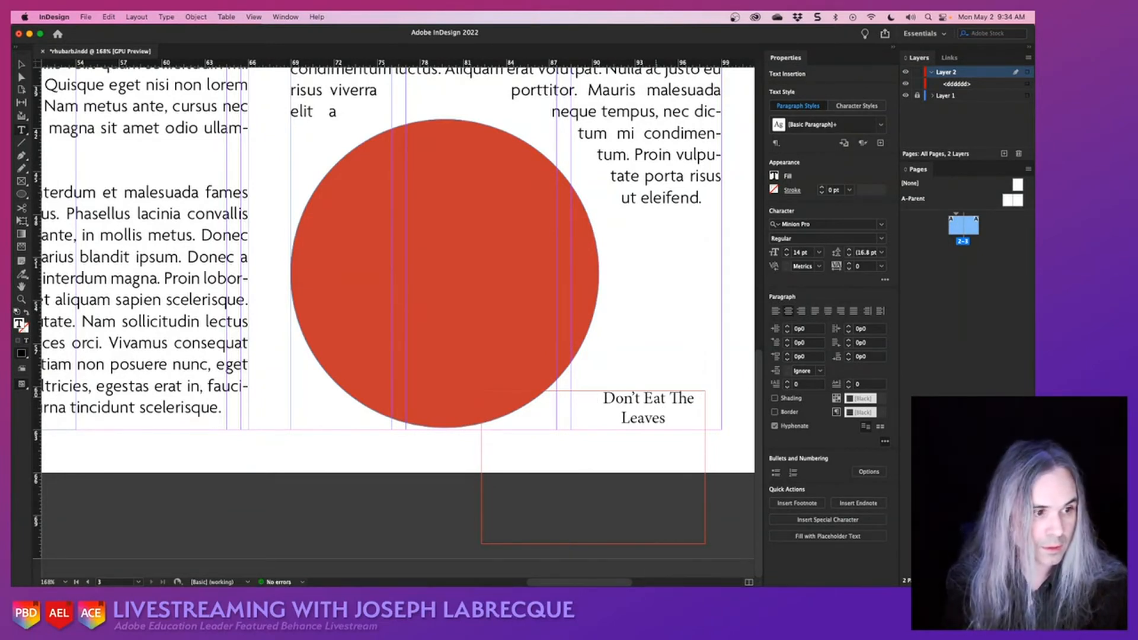
- Left-align the "Don't Eat The Leaves" text and apply the Heading paragraph style to it
key("super+a")
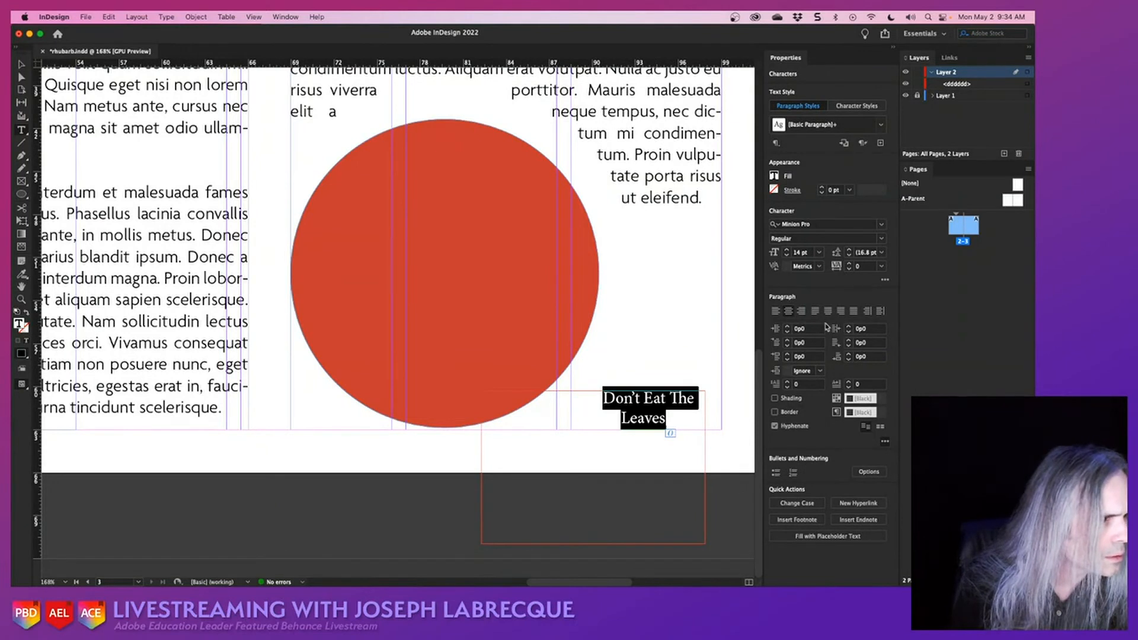
left_click(774, 311)
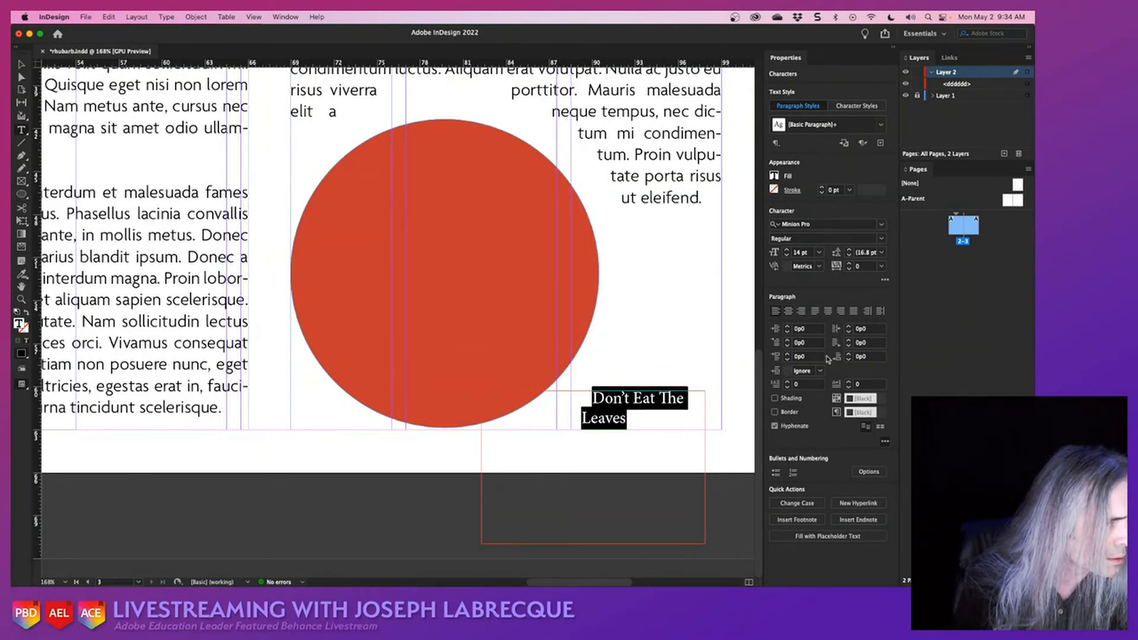
left_click(882, 125)
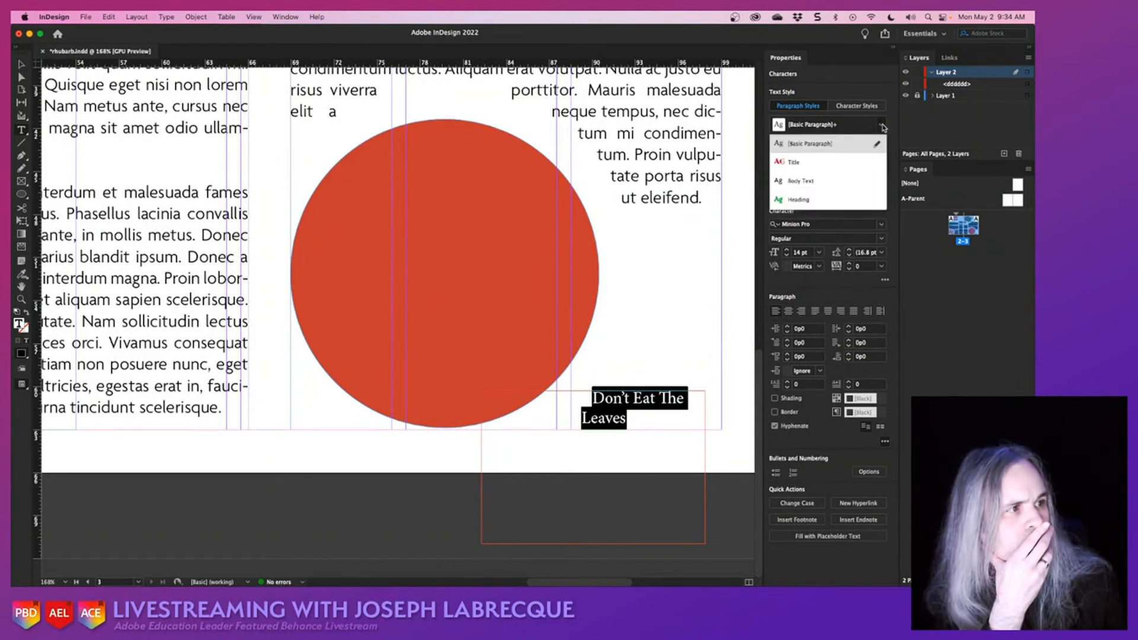
left_click(828, 199)
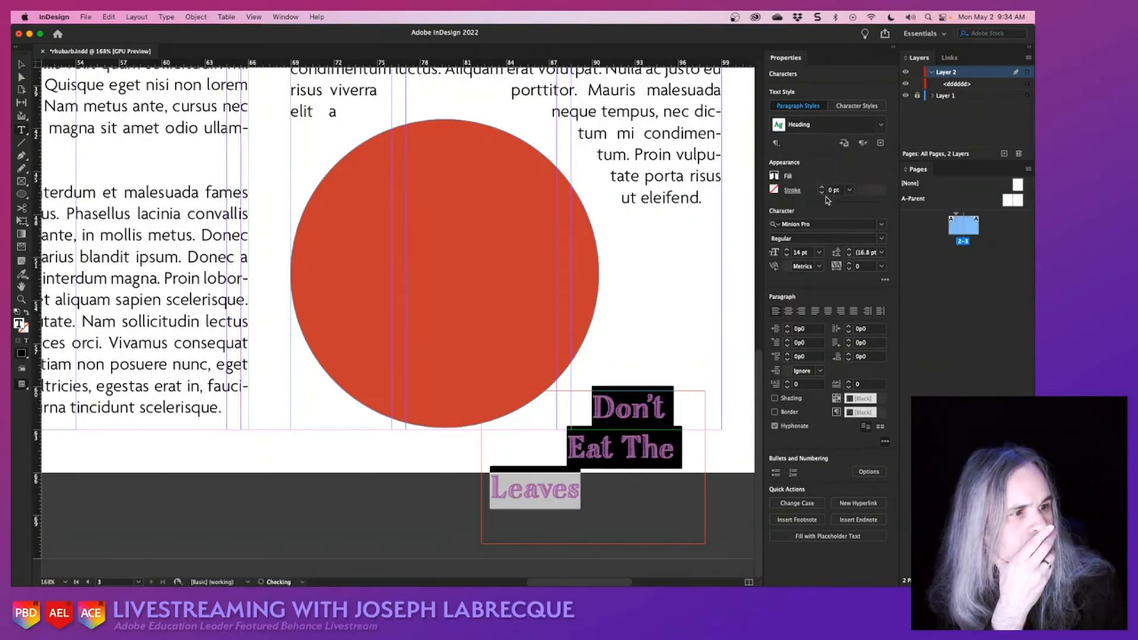
left_click(574, 460)
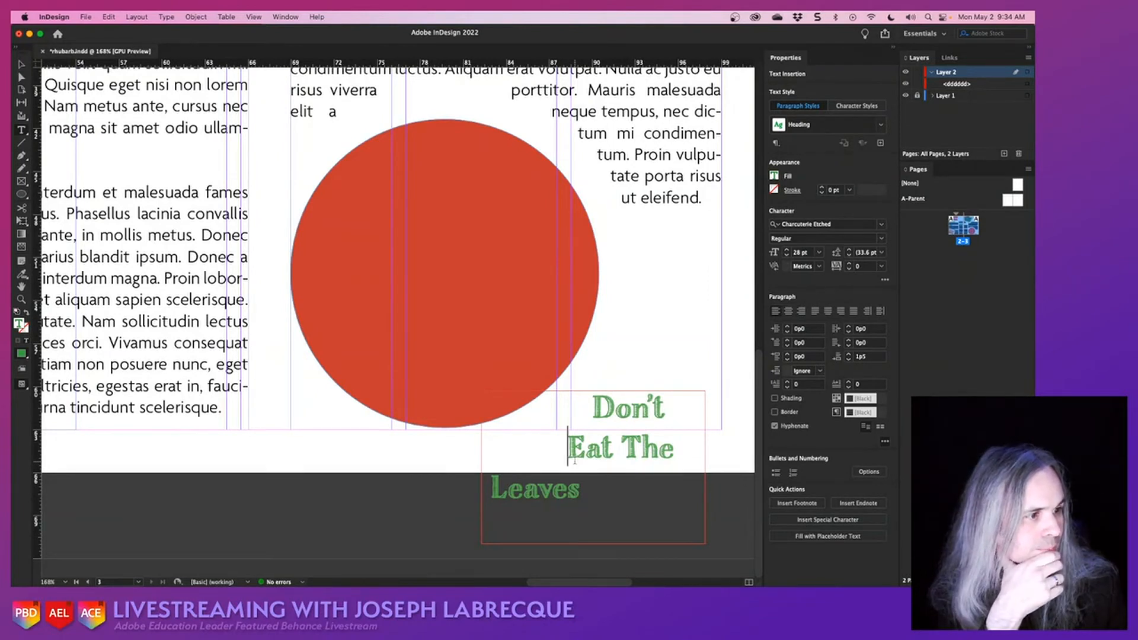
- Reduce the font size of the "Don't Eat The Leaves" heading to 22 pt
left_click_drag(597, 503, 547, 412)
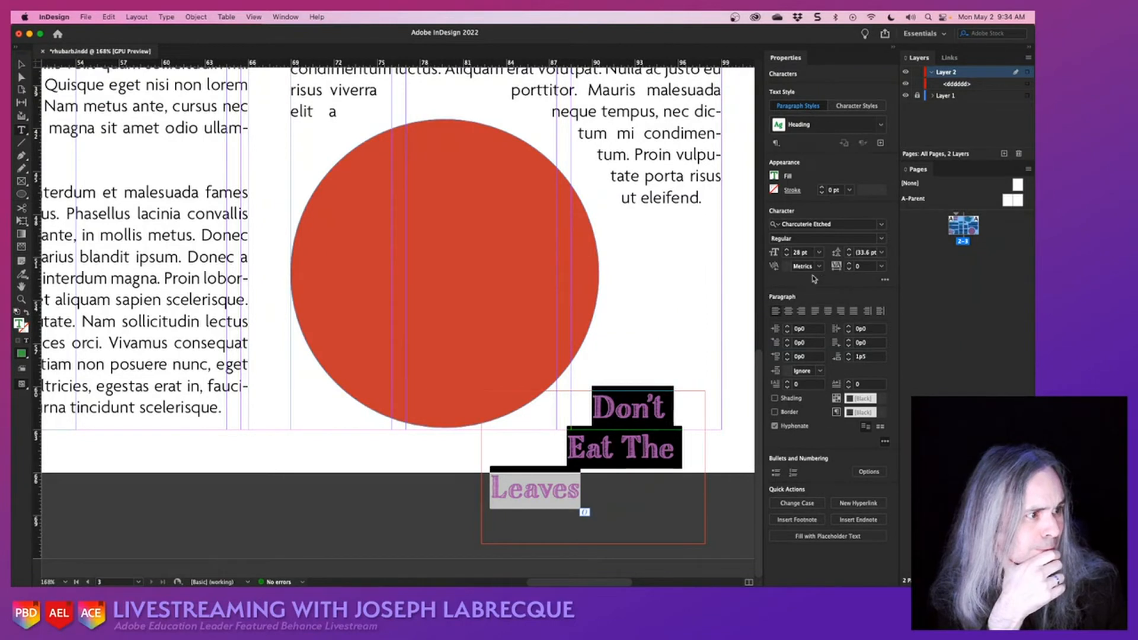
left_click(786, 256)
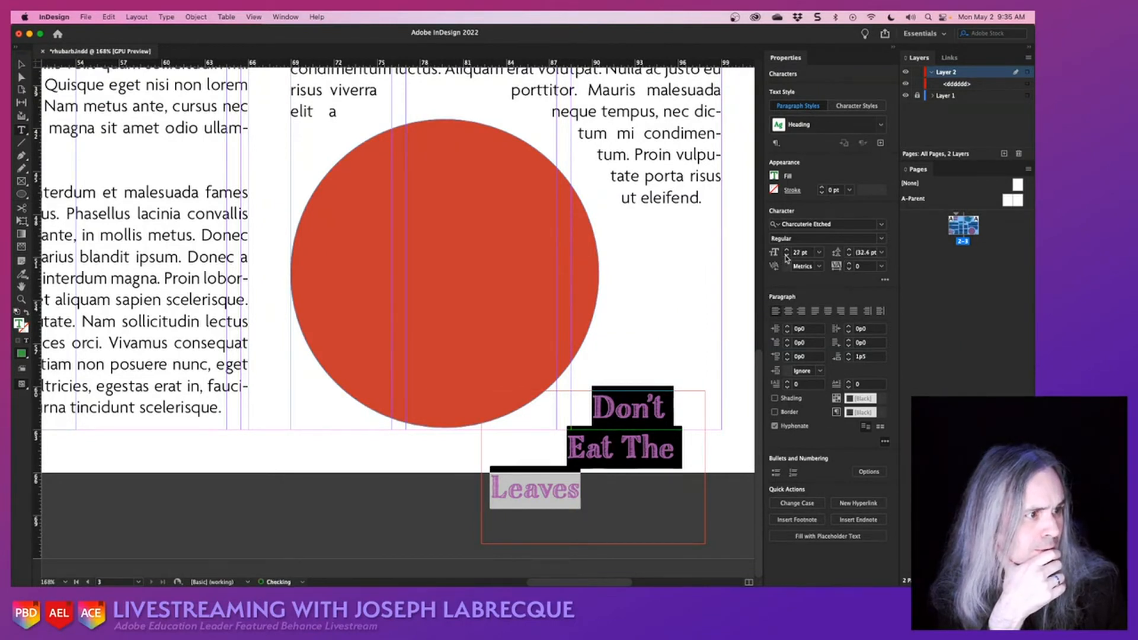
left_click(786, 256)
left_click(786, 256)
left_click(785, 256)
left_click(786, 256)
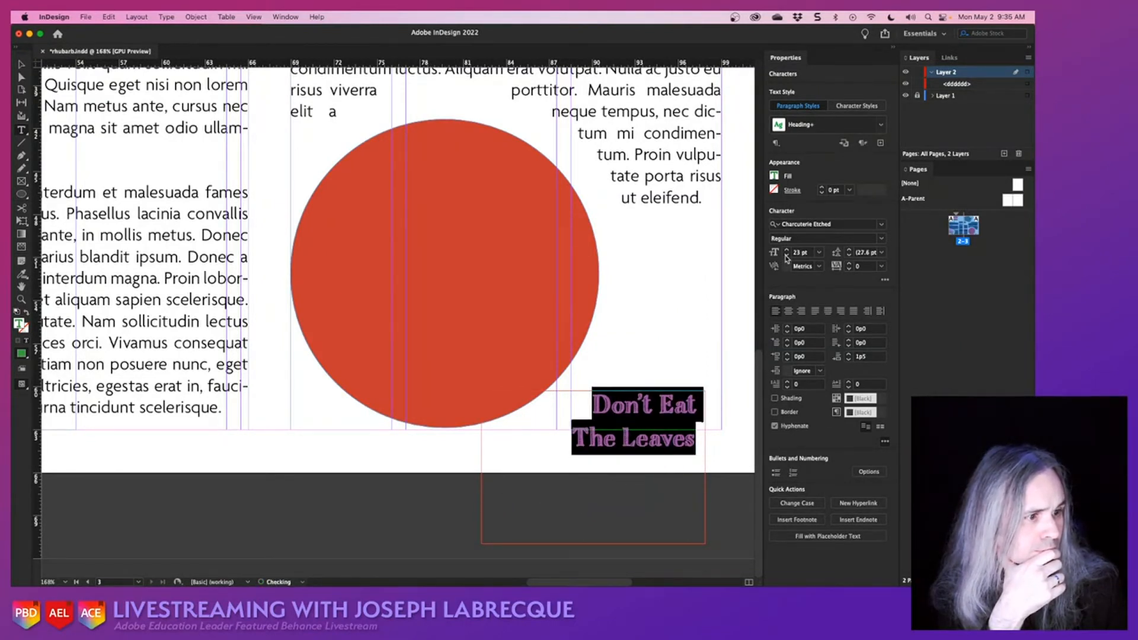
left_click(785, 256)
left_click(588, 396)
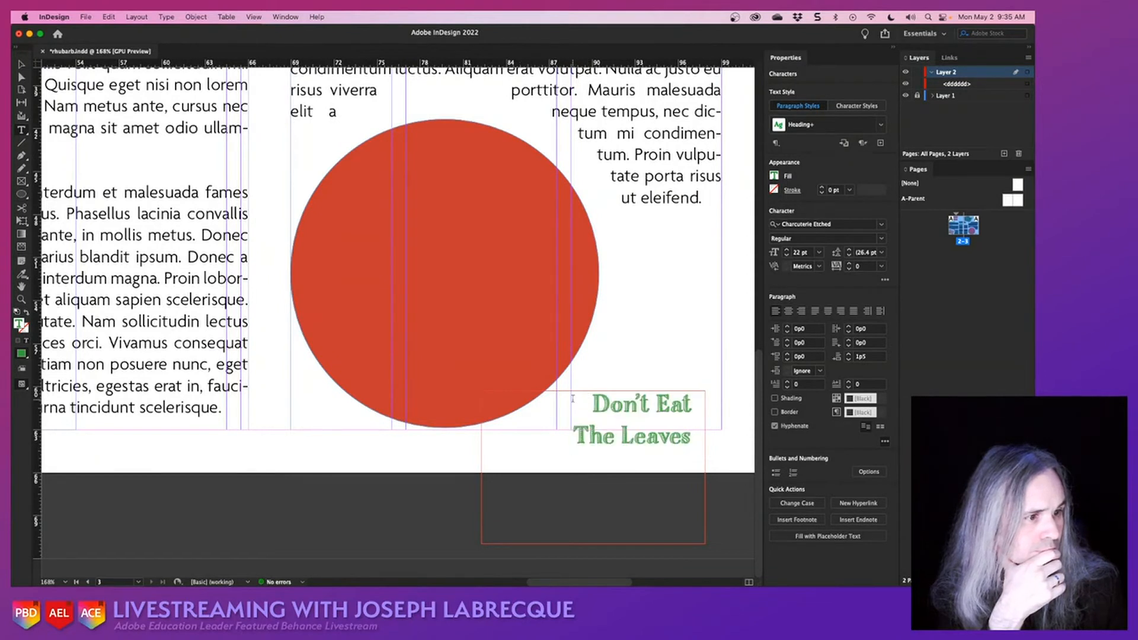
- Add an exclamation mark so the heading reads "Don't Eat The Leaves!" and select all of its text
left_click(634, 437)
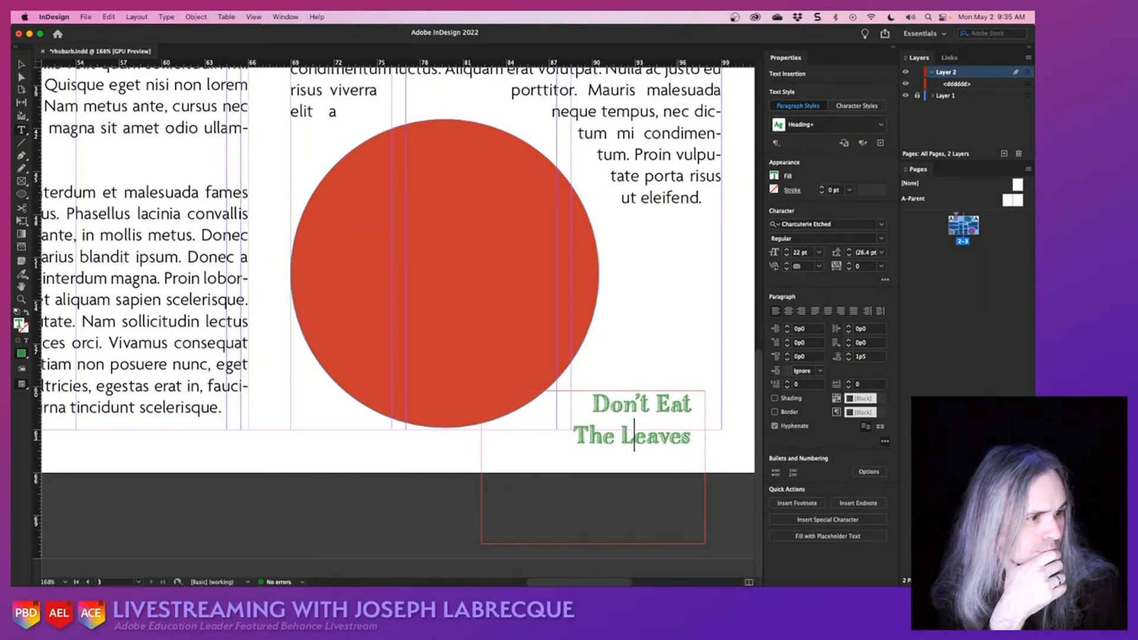
key("super+a")
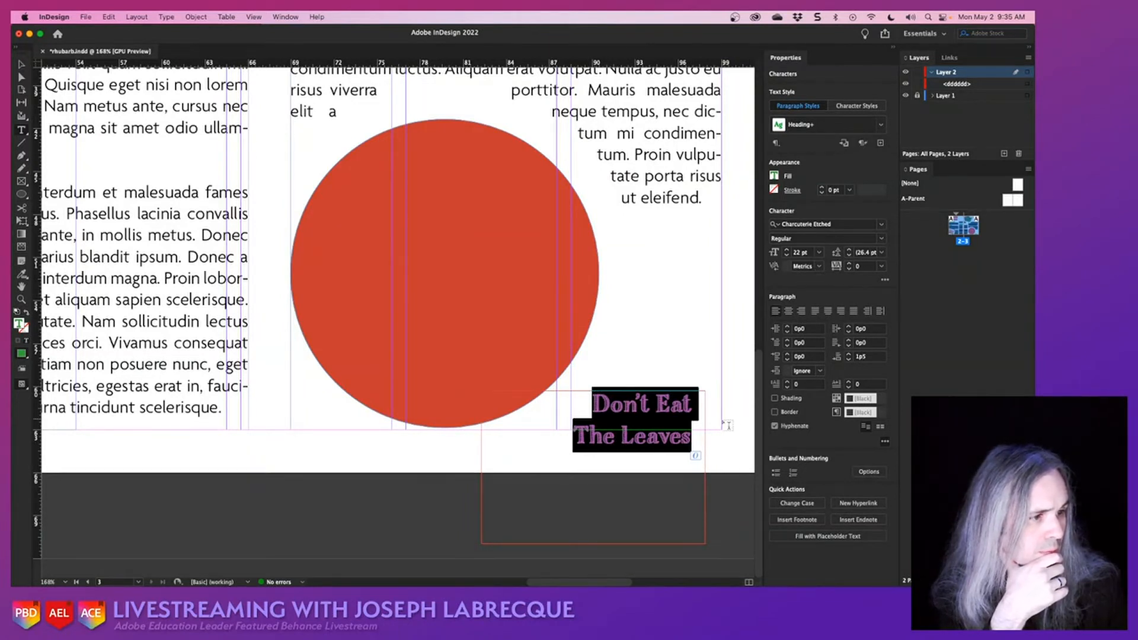
left_click(697, 461)
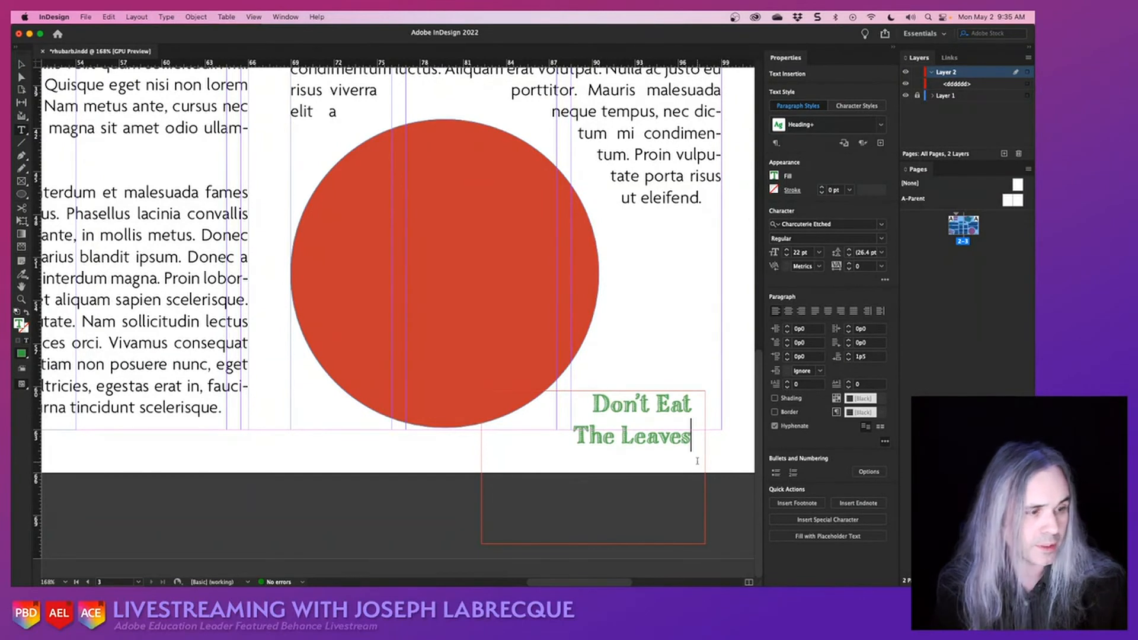
type("!")
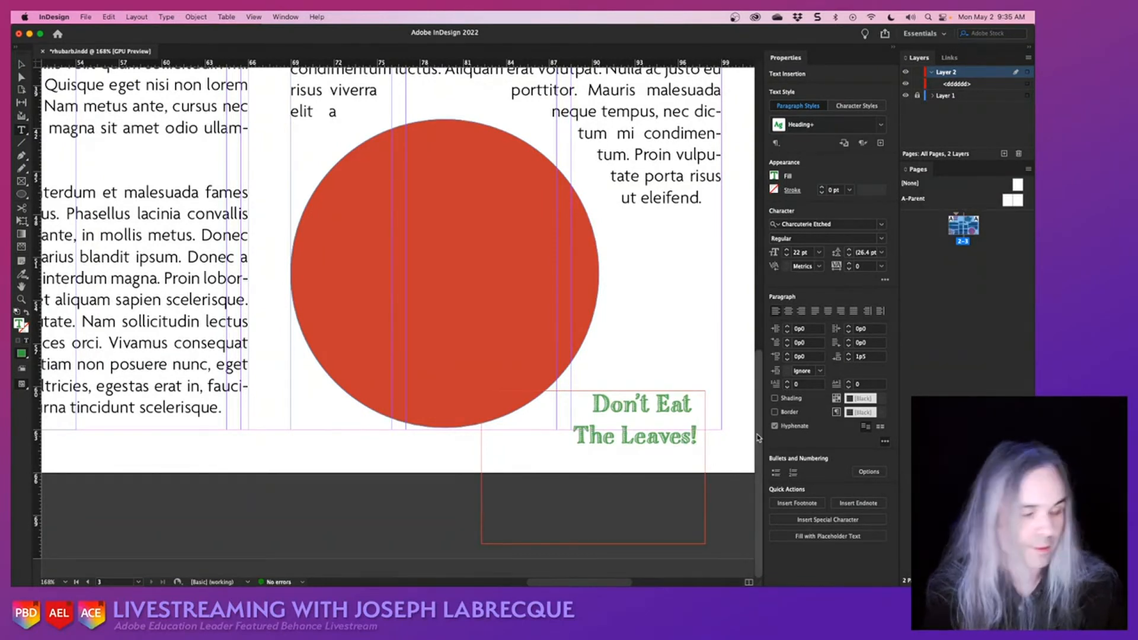
key("super+a")
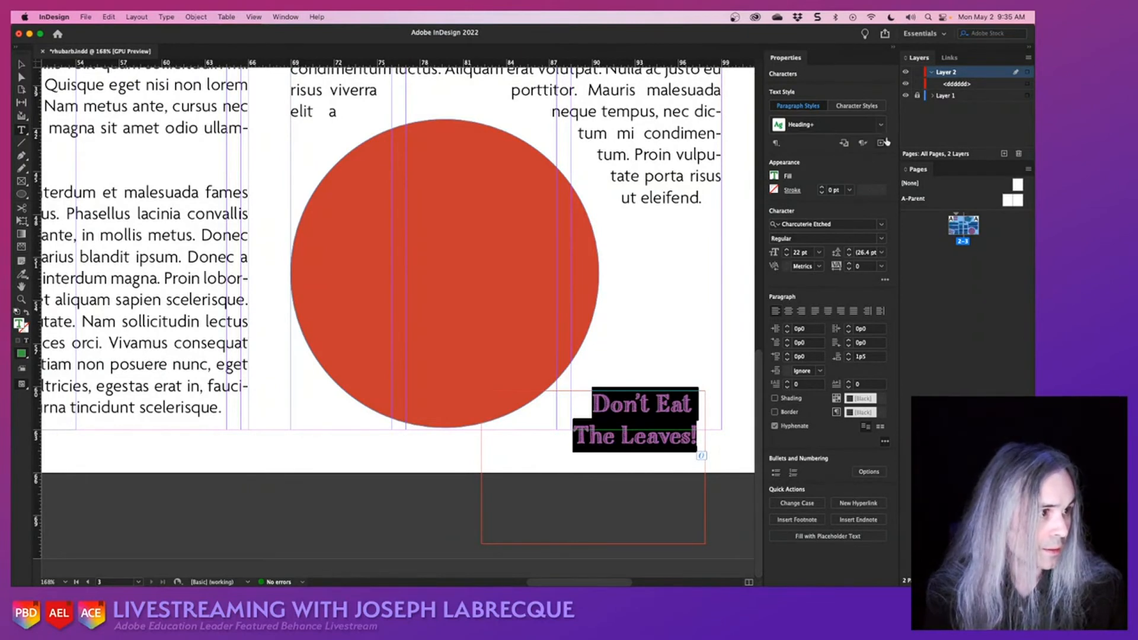
- Set the fill color of the selected "Don't Eat The Leaves!" text to Paper
left_click(775, 176)
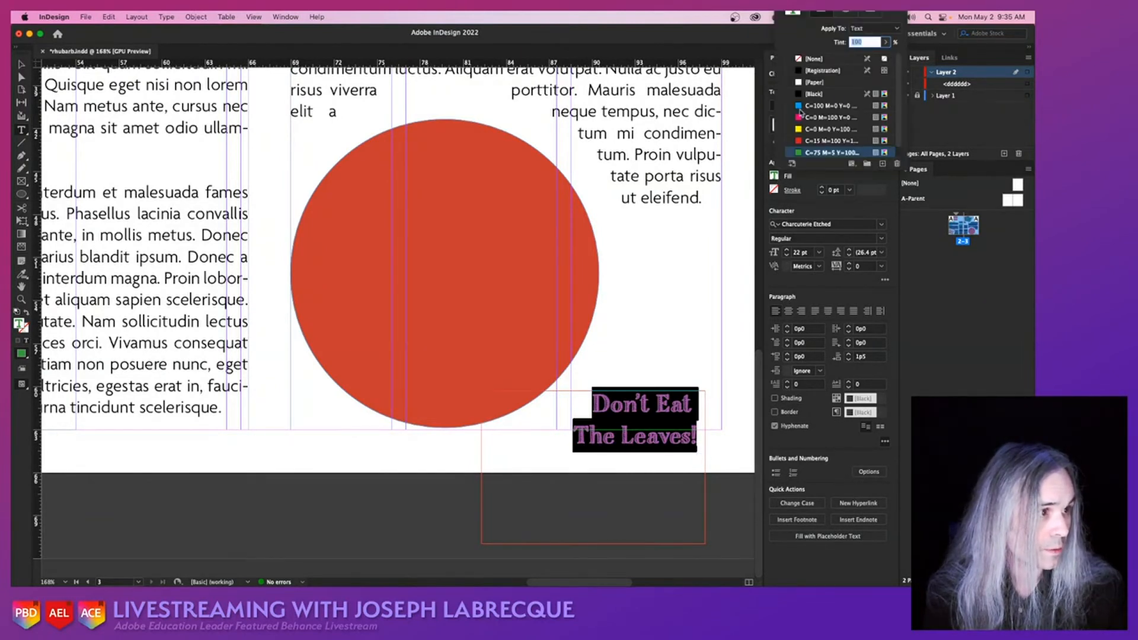
left_click(802, 83)
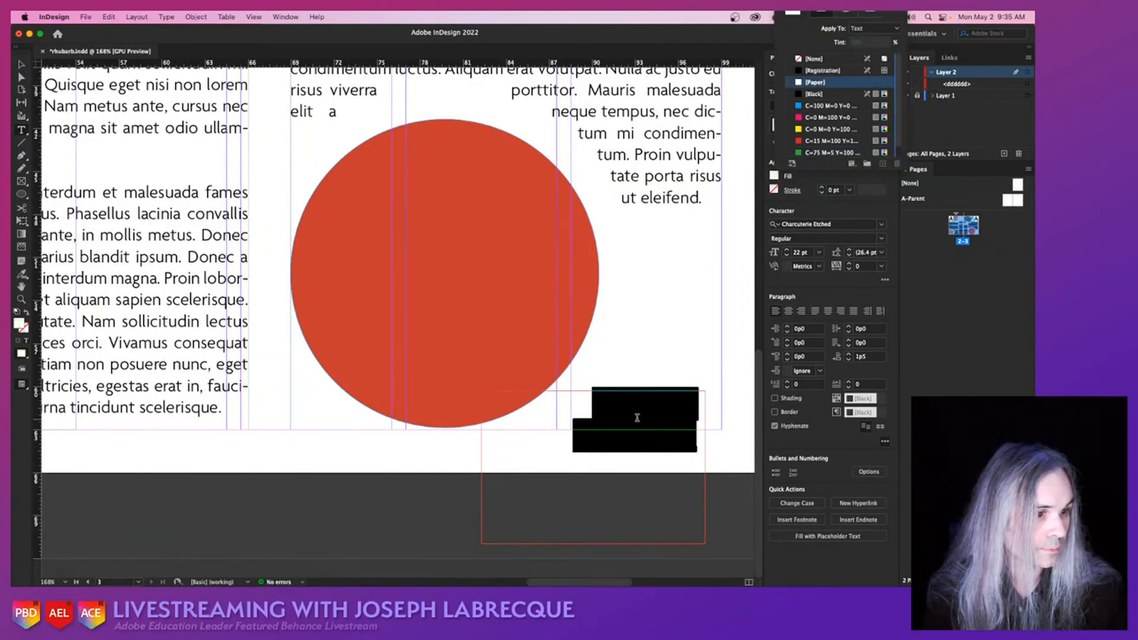
left_click(24, 62)
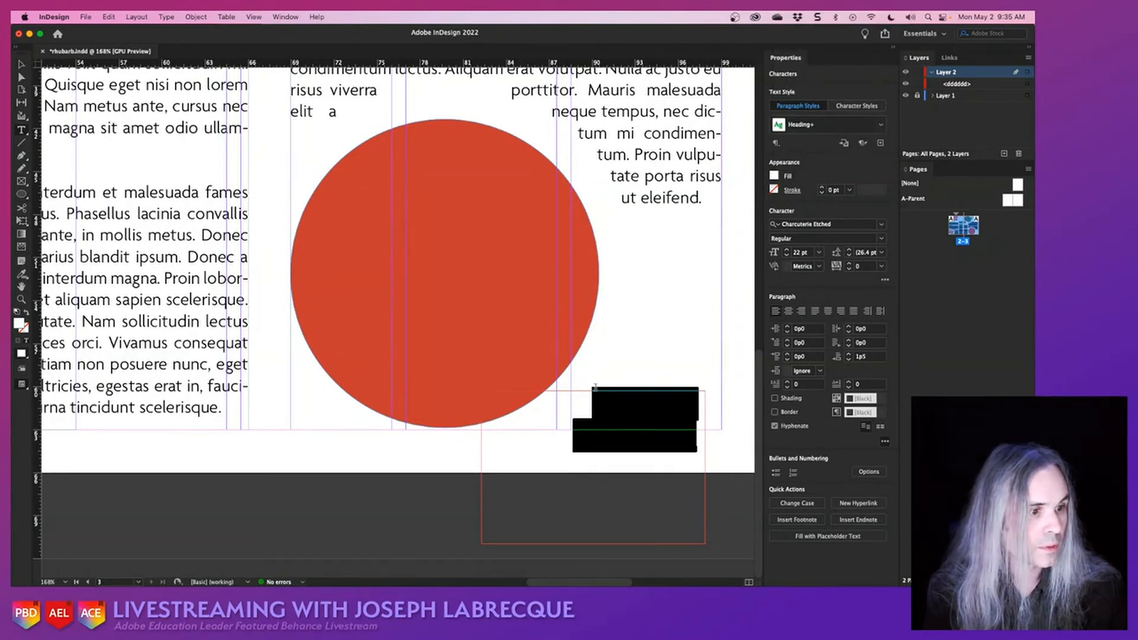
- Try to move the "Don't Eat The Leaves!" text frame up so it overlaps the lower part of the red circle
left_click(22, 64)
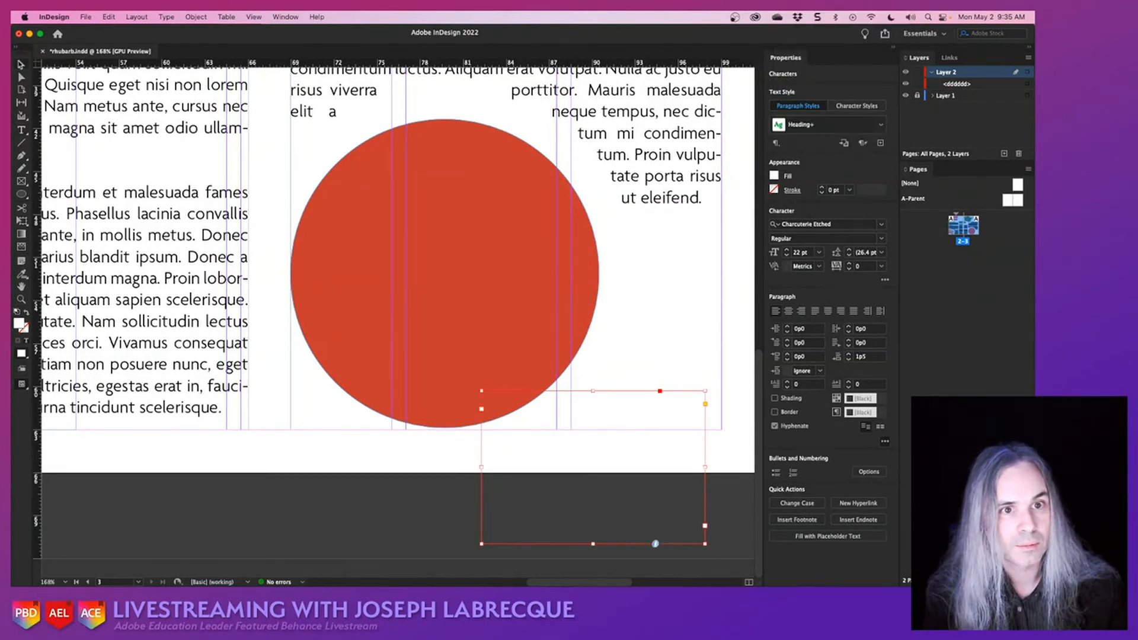
left_click_drag(633, 404, 548, 325)
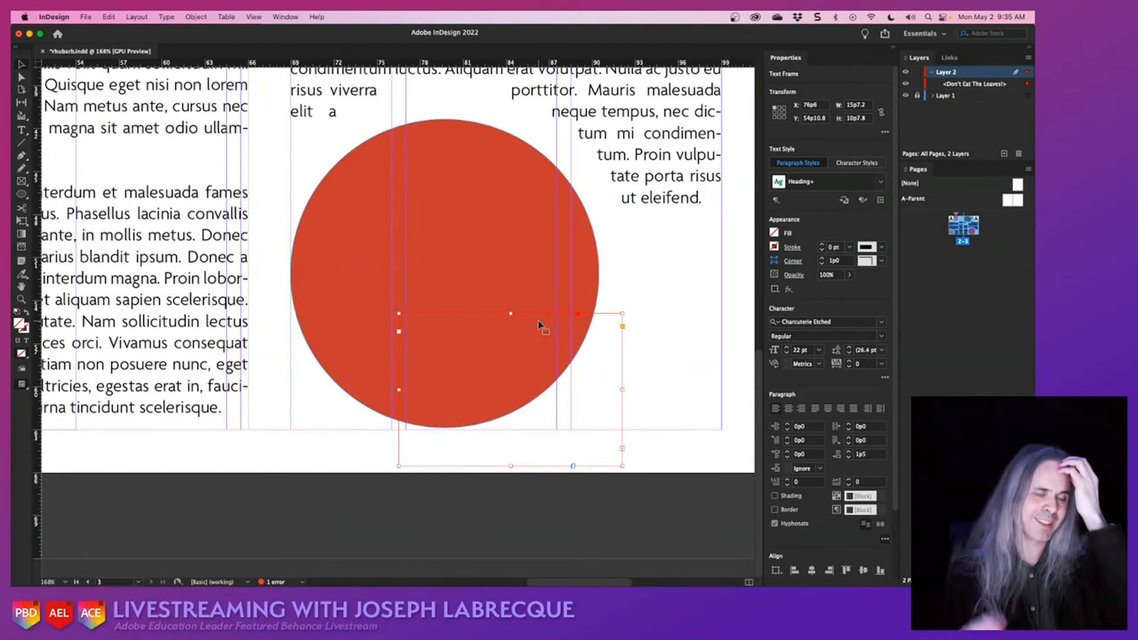
left_click(463, 185)
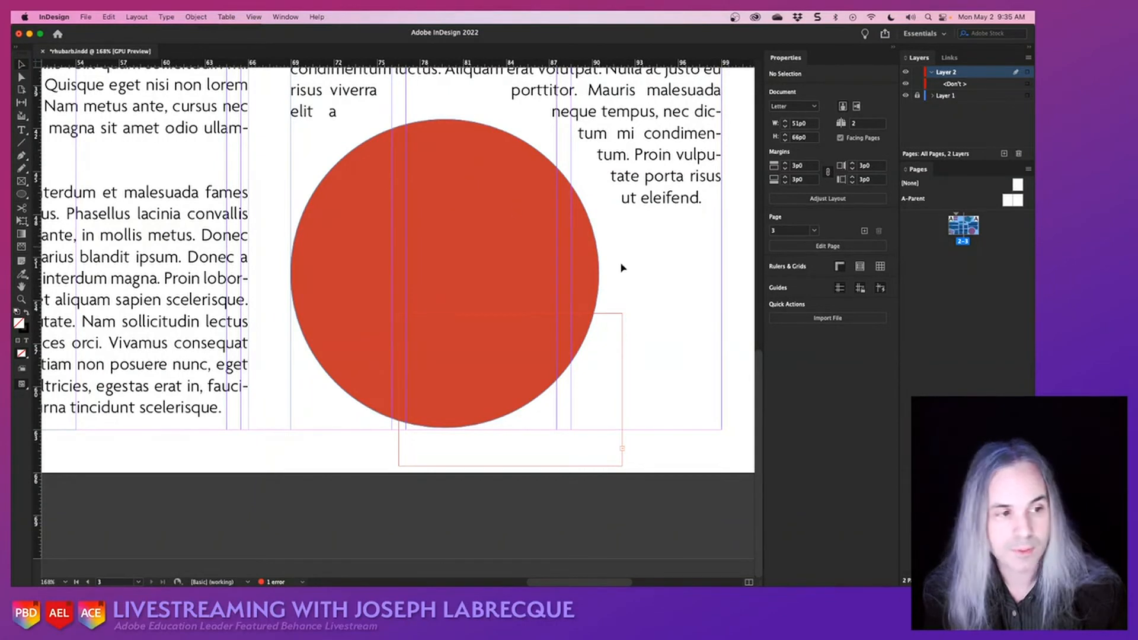
- Cut all the heading text out of its overlapping frame and delete the emptied frame
double_click(592, 368)
key("super+a")
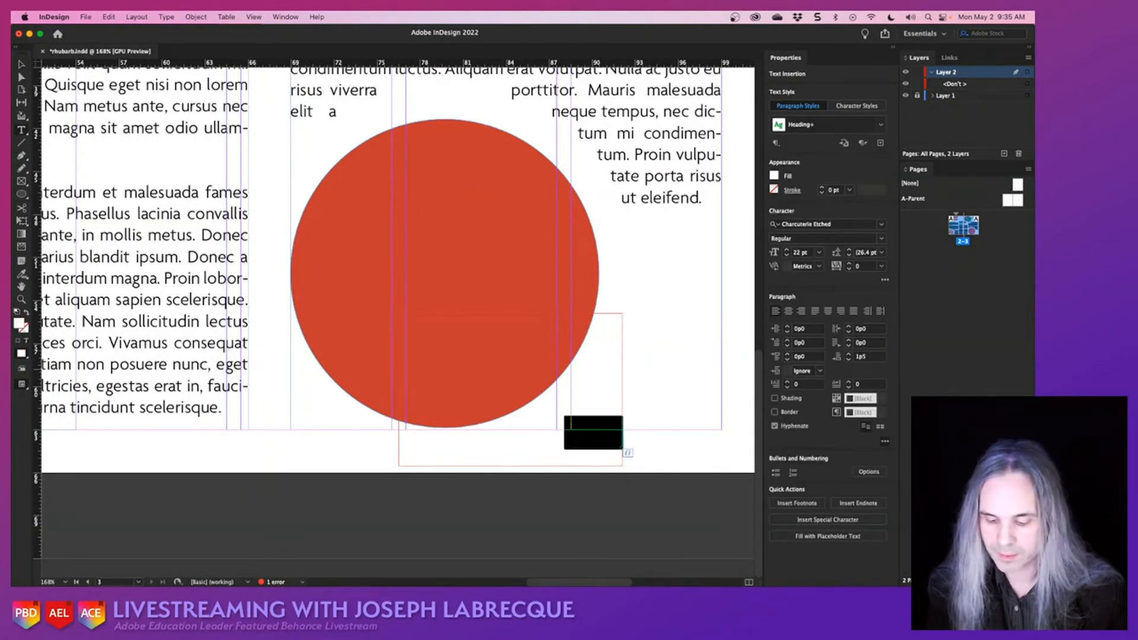
key("super+x")
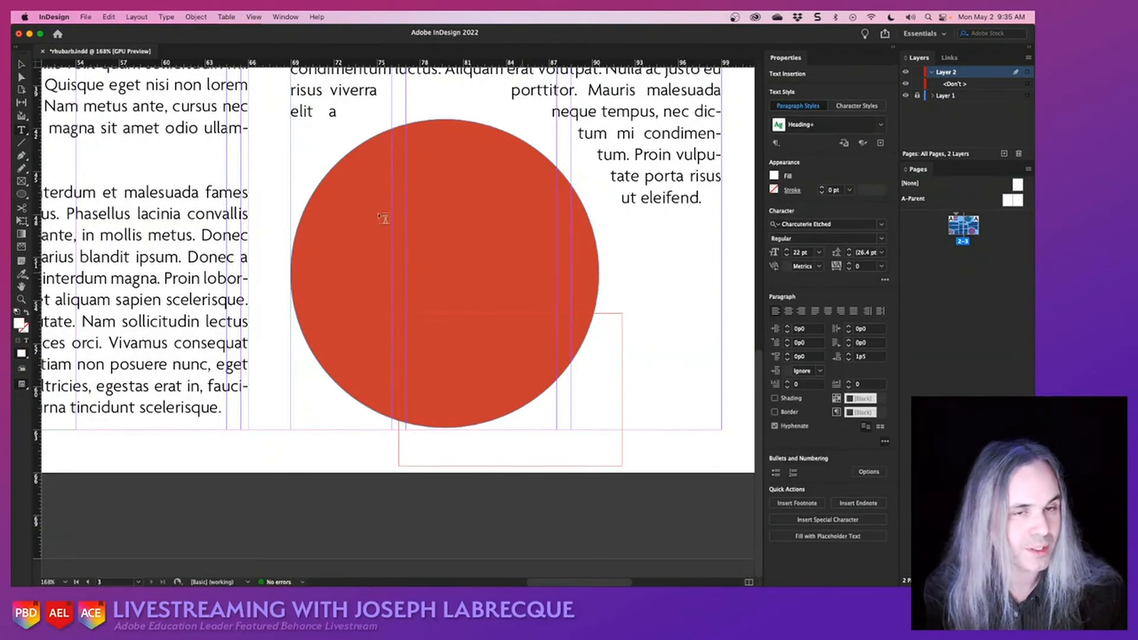
left_click(24, 66)
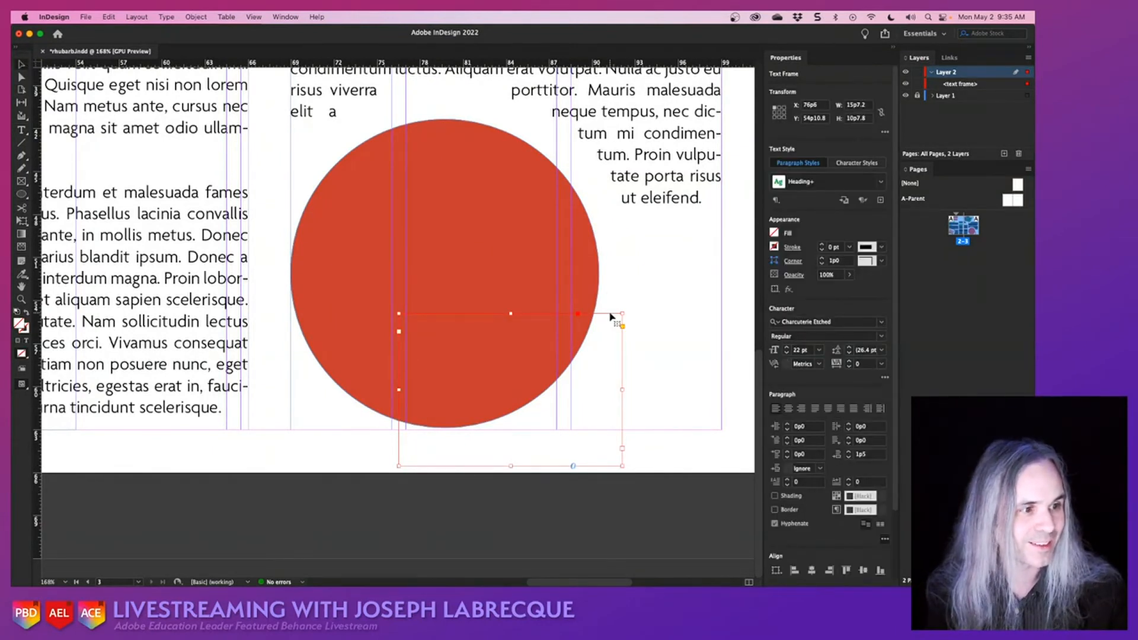
key("BackSpace")
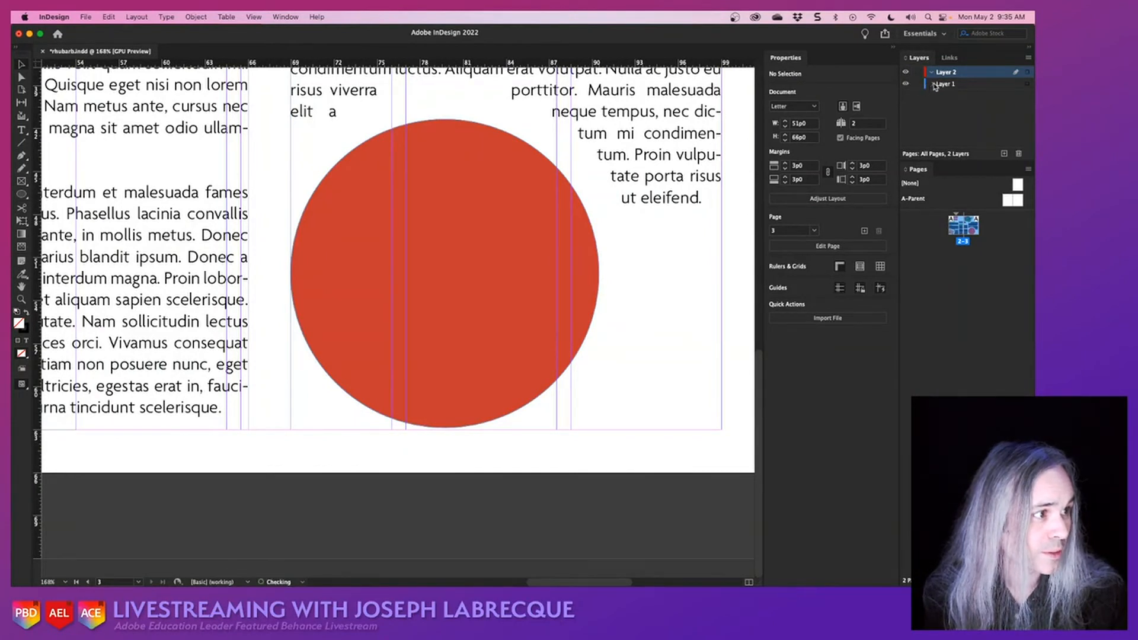
- Expand the contents of Layer 1 and paste the cut heading text inside the red circle
left_click(932, 84)
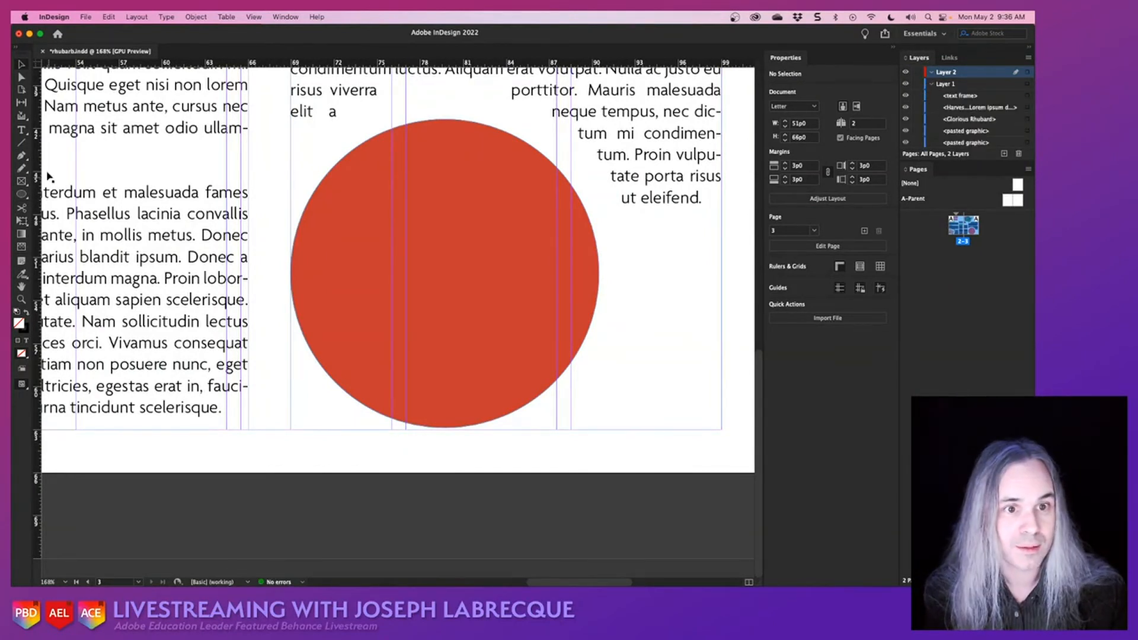
left_click(474, 247)
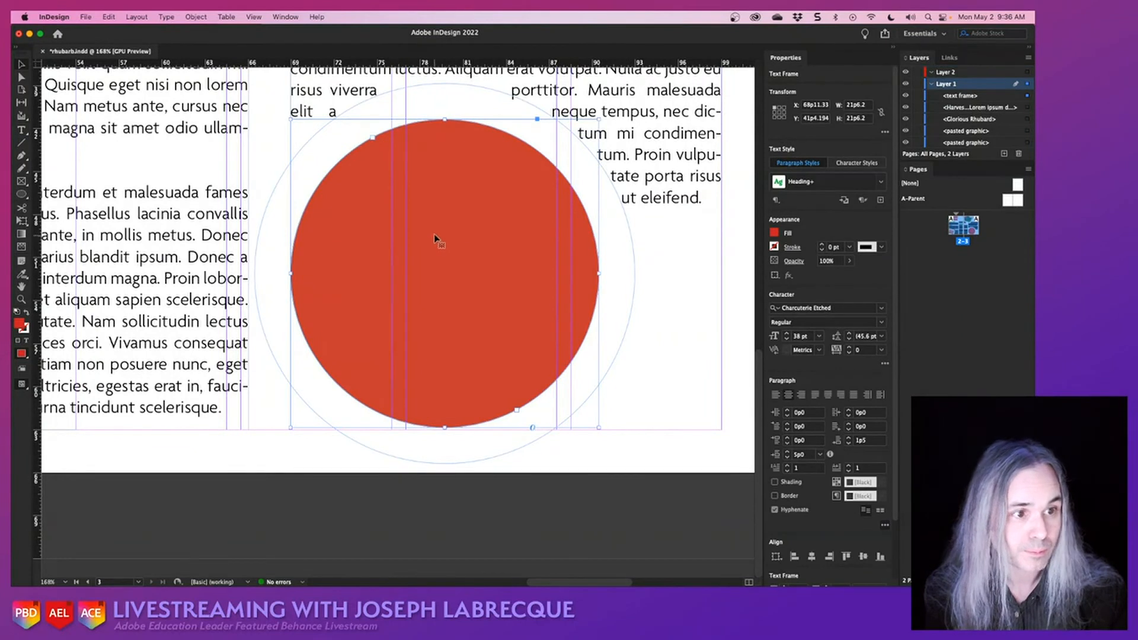
left_click(23, 132)
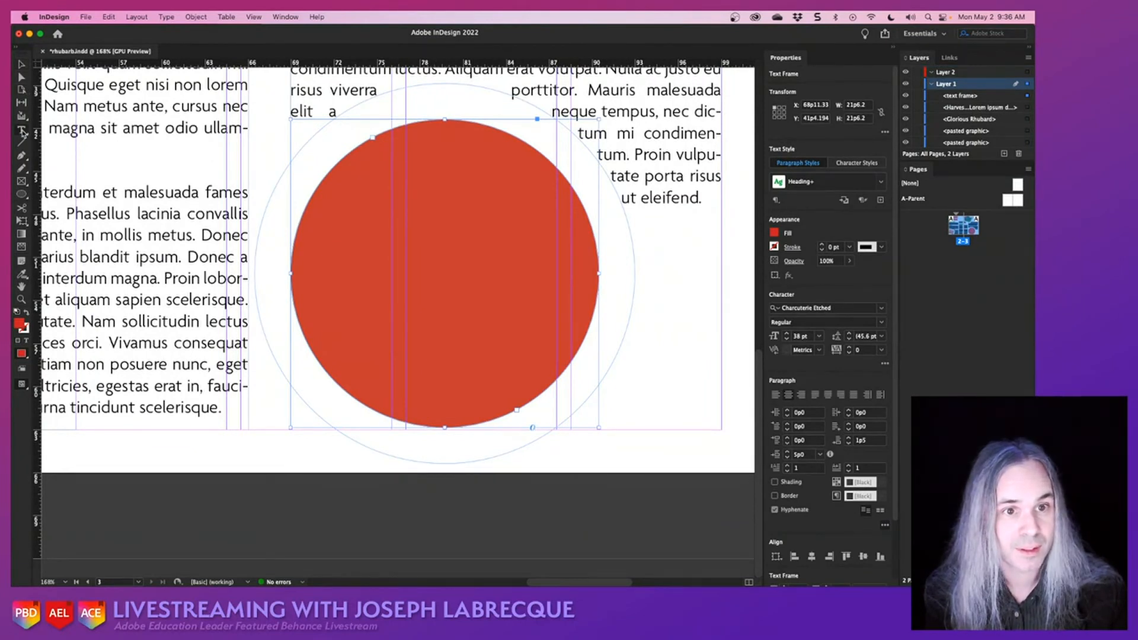
left_click(447, 263)
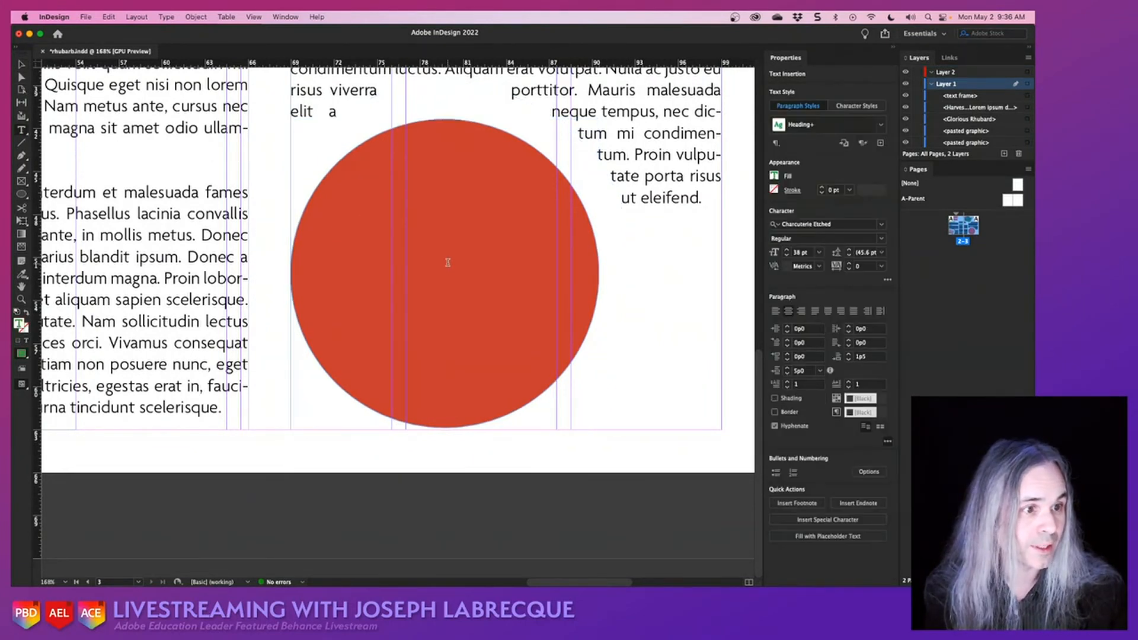
key("super+v")
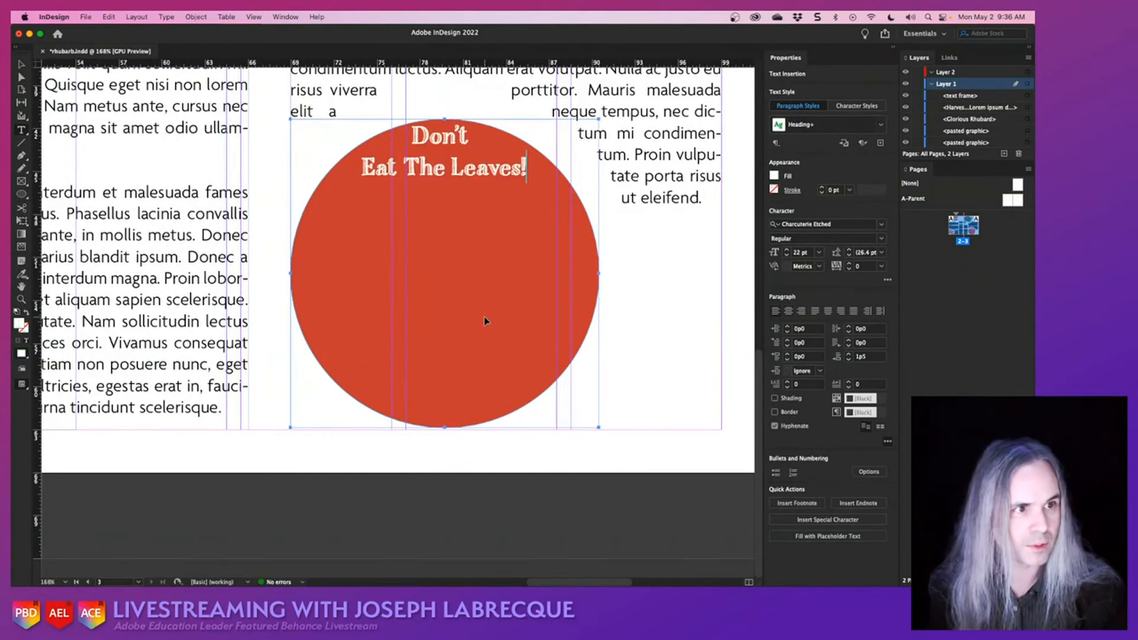
- Insert three line breaks before "Don't Eat The Leaves!" in the circle and center-align the heading
key("super+a")
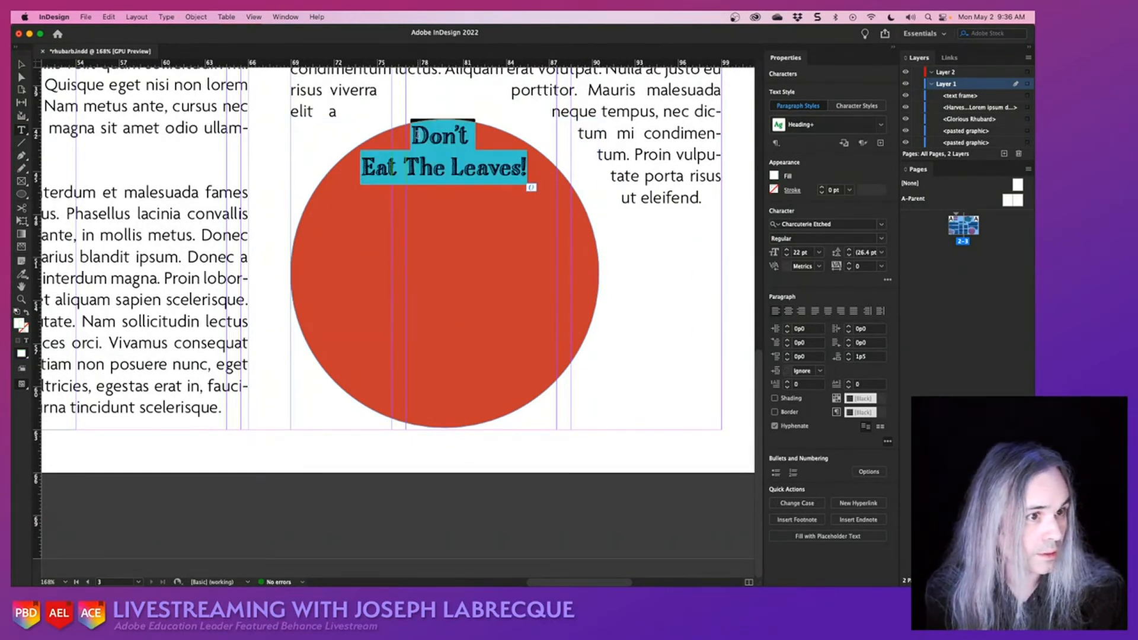
left_click(416, 136)
key("Return")
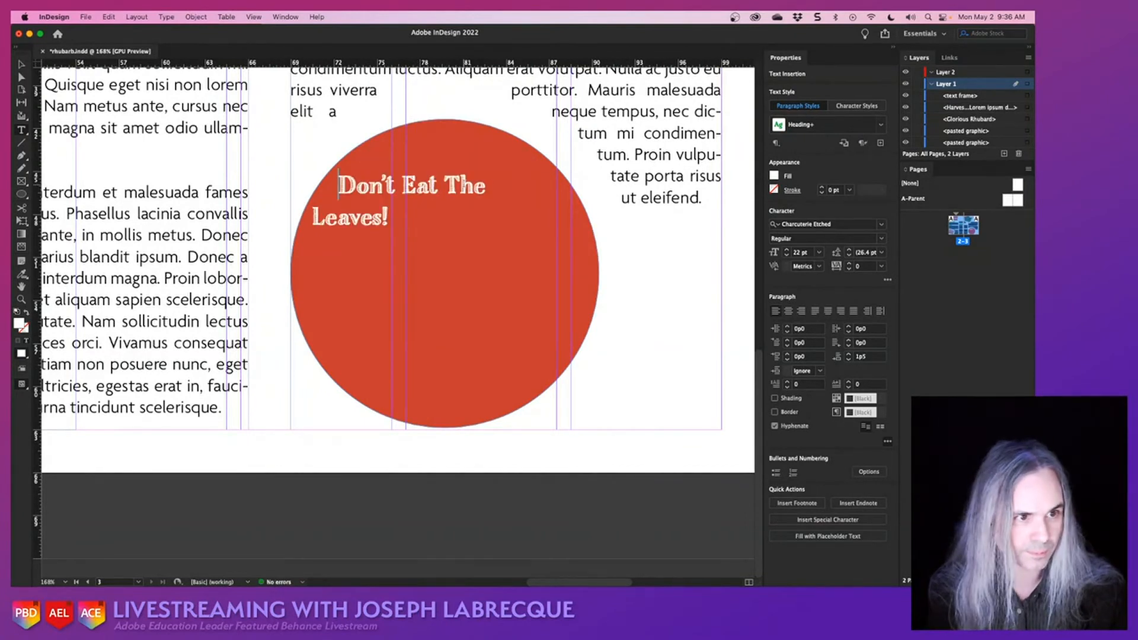
key("Return")
key("Return")
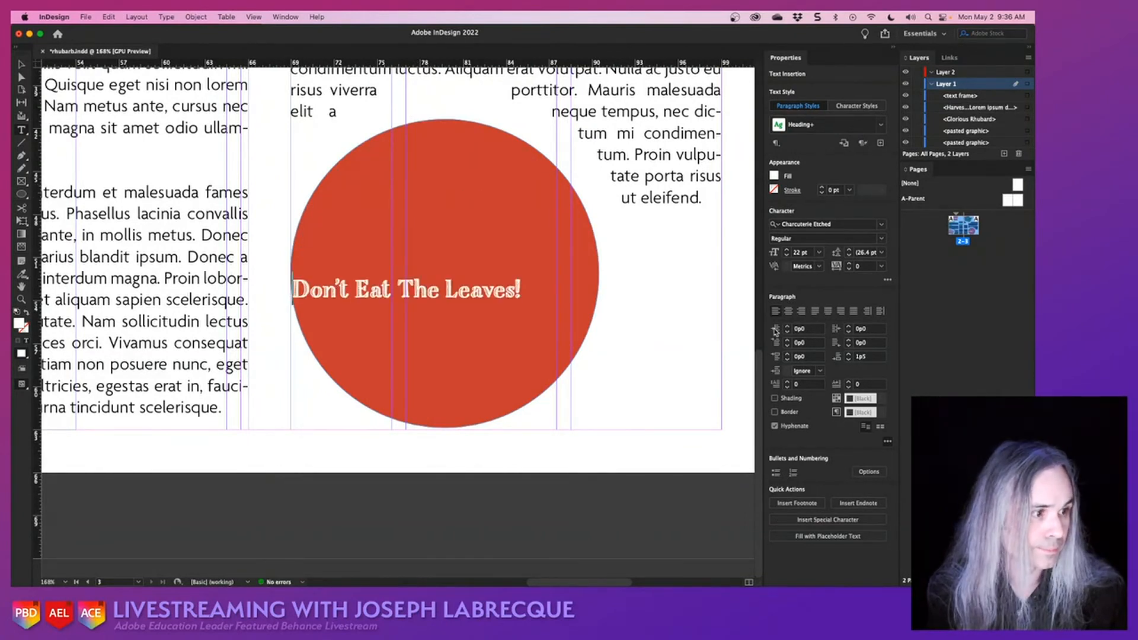
left_click(788, 310)
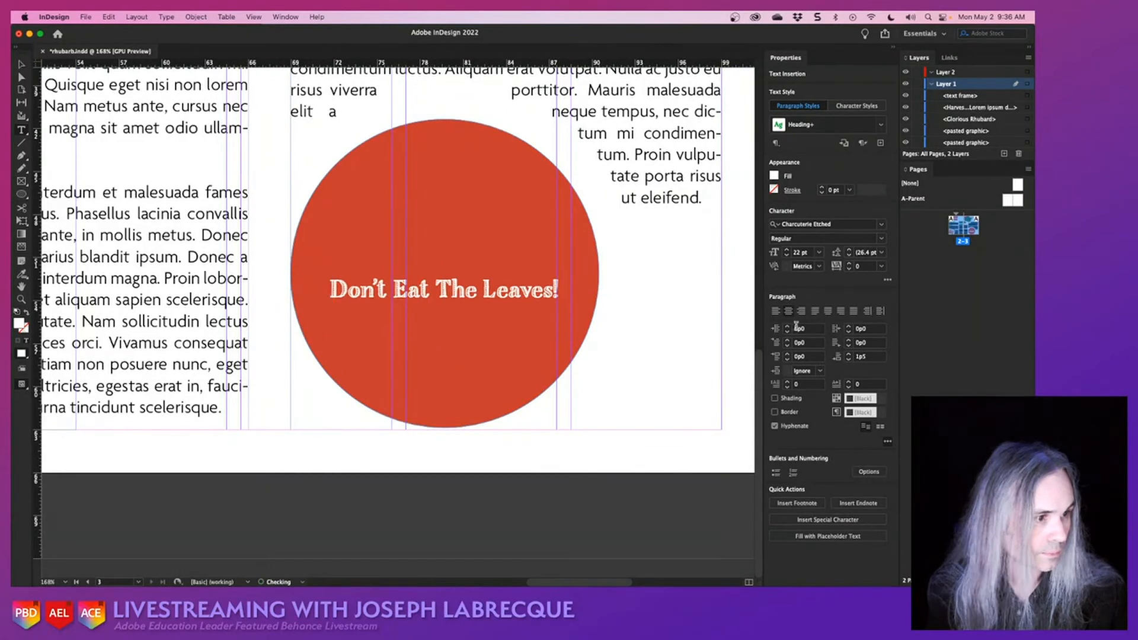
- Increase the font size of all the text in the red circle to 33 pt
key("super+a")
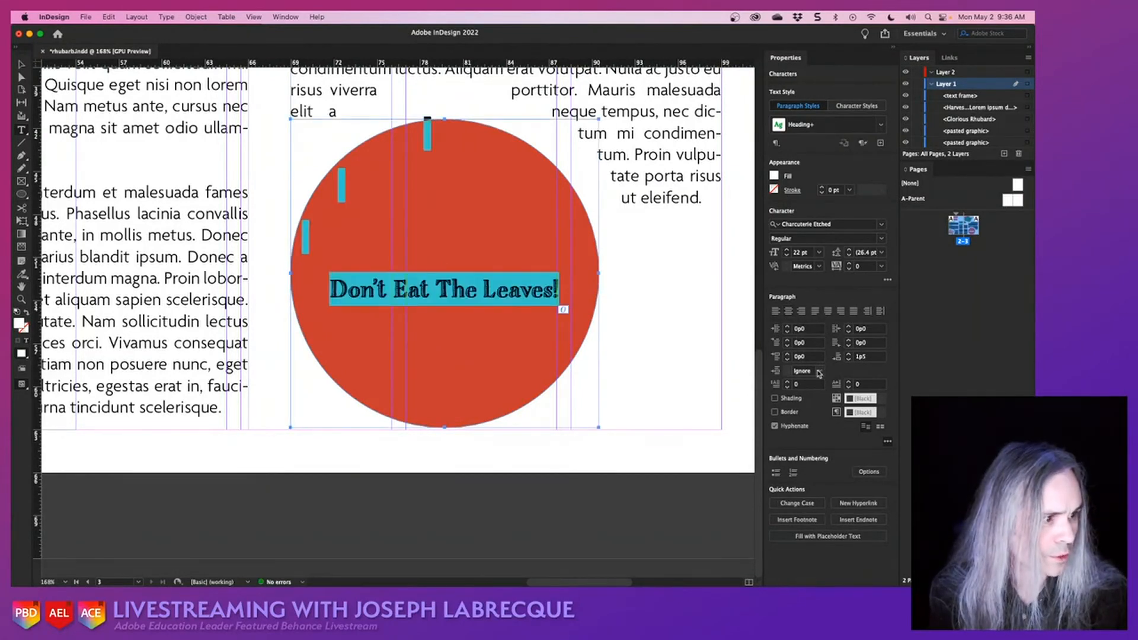
left_click(788, 251)
left_click(787, 250)
left_click(788, 251)
left_click(788, 251)
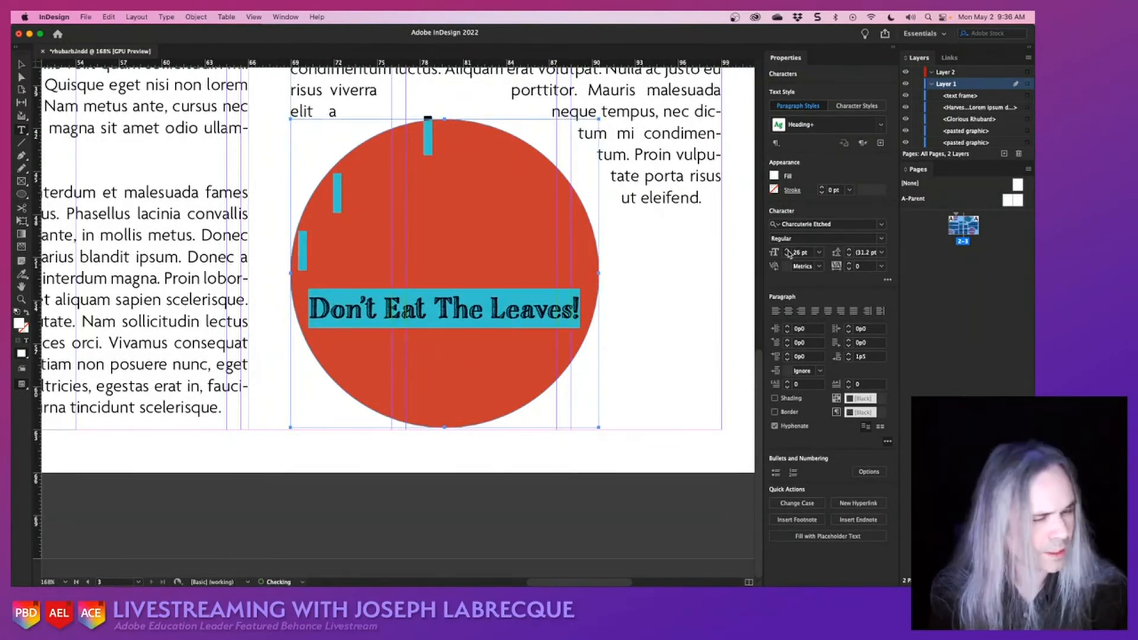
left_click(788, 251)
left_click(788, 251)
left_click(788, 251)
left_click(788, 251)
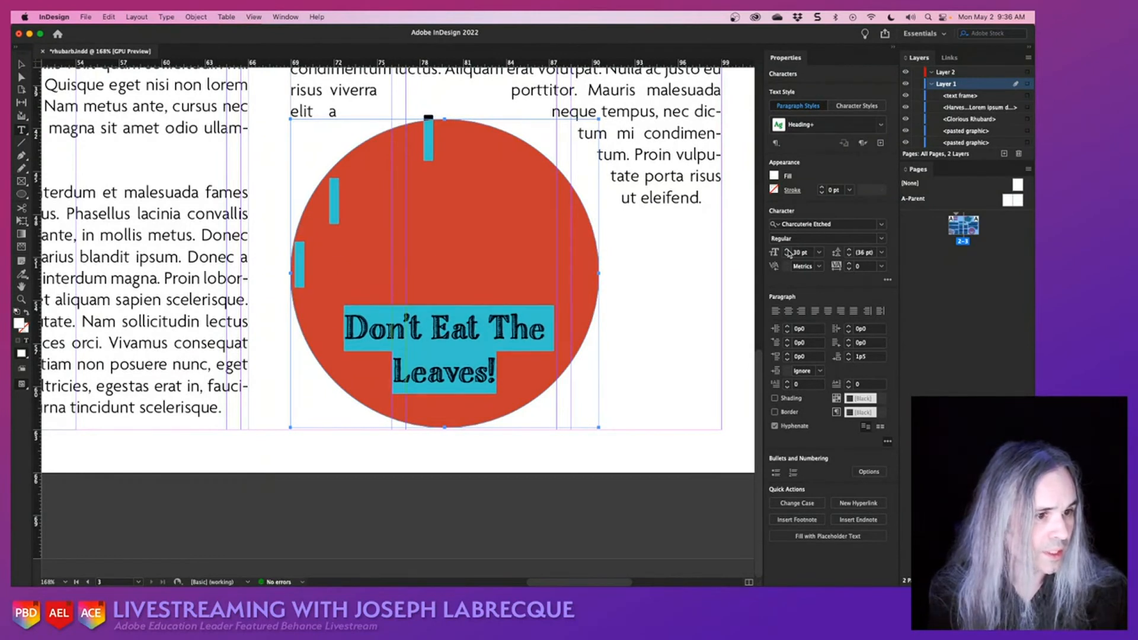
left_click(788, 251)
left_click(788, 250)
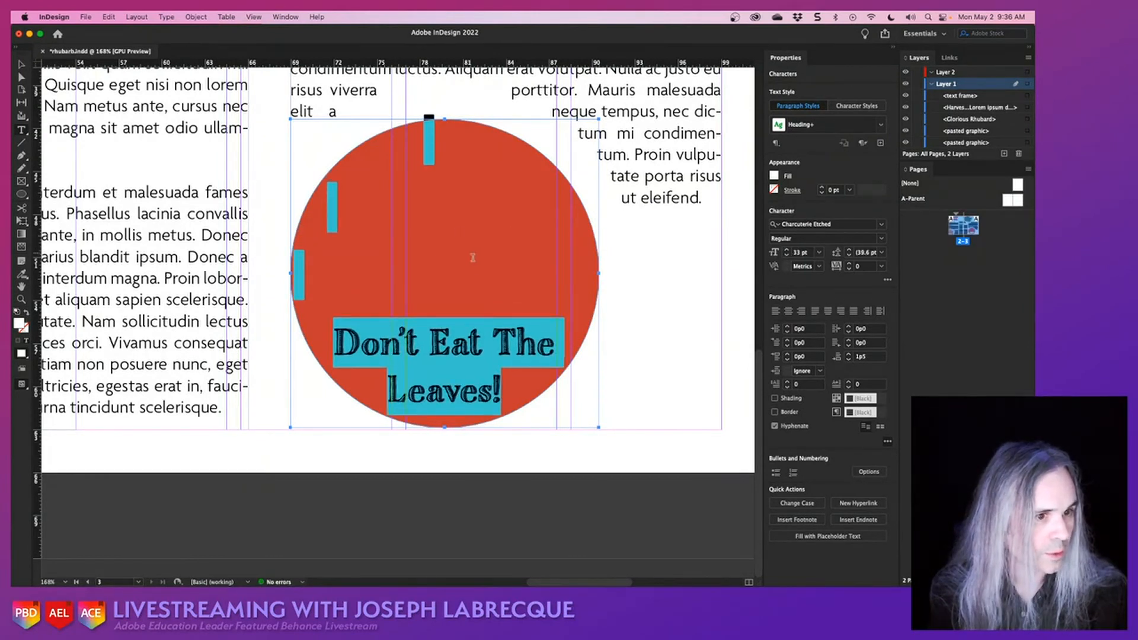
- Remove two of the blank lines above the heading in the red circle
left_click(479, 284)
key("BackSpace")
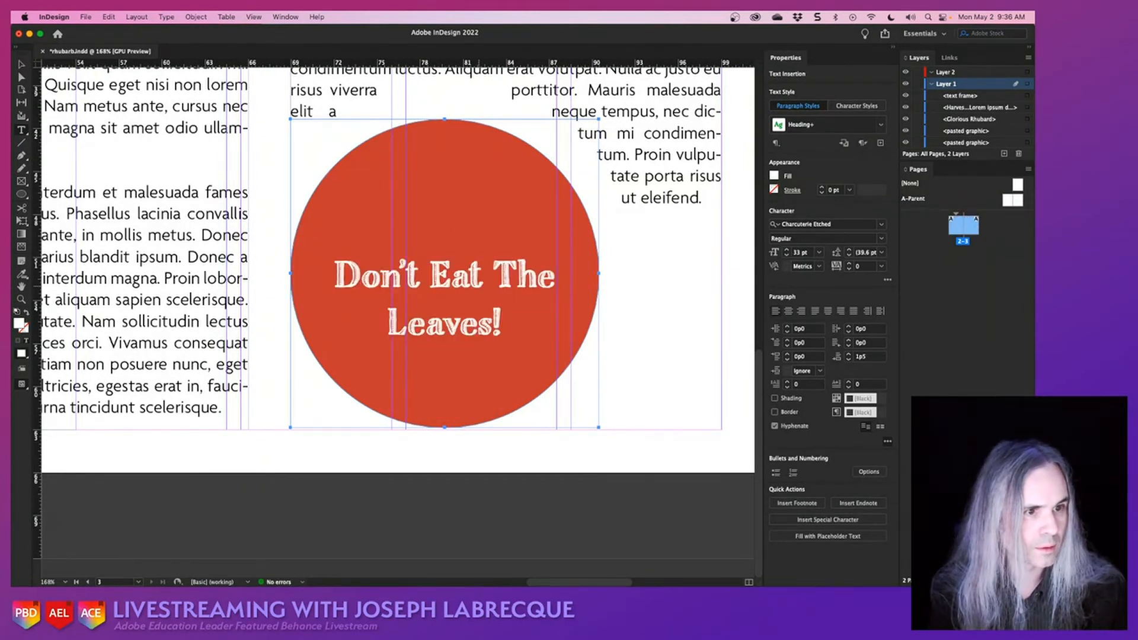
key("BackSpace")
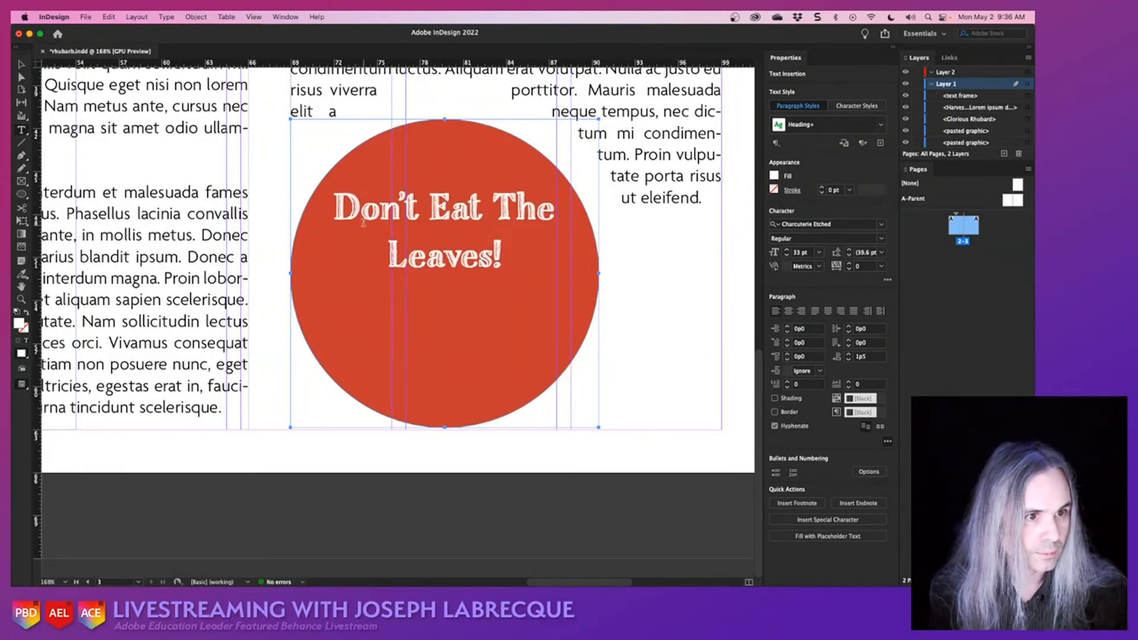
- Increase the space before the "Don't Eat The Leaves!" paragraph to 3p10 to center it vertically in the circle
left_click(406, 208)
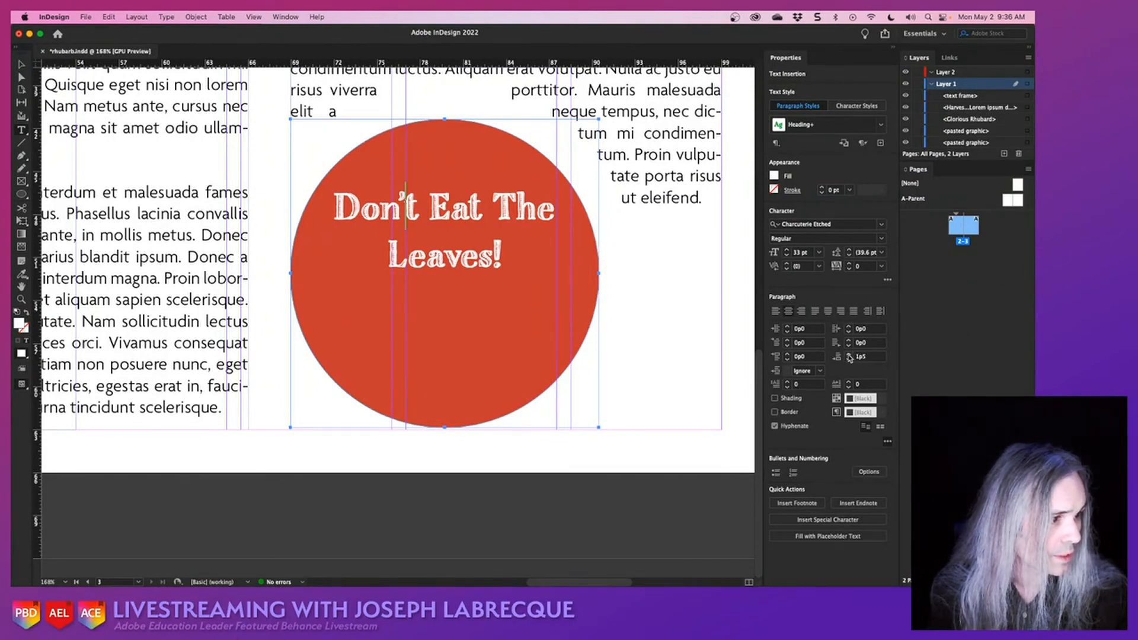
left_click(788, 354)
left_click(787, 356)
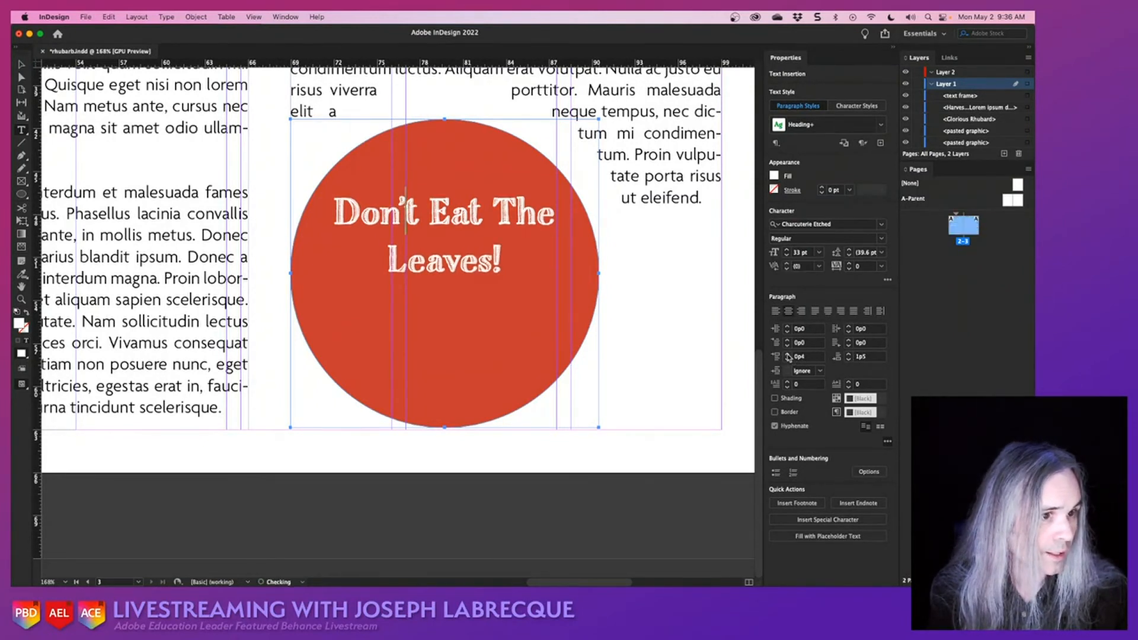
left_click(788, 356)
left_click(787, 355)
left_click(788, 356)
left_click(787, 356)
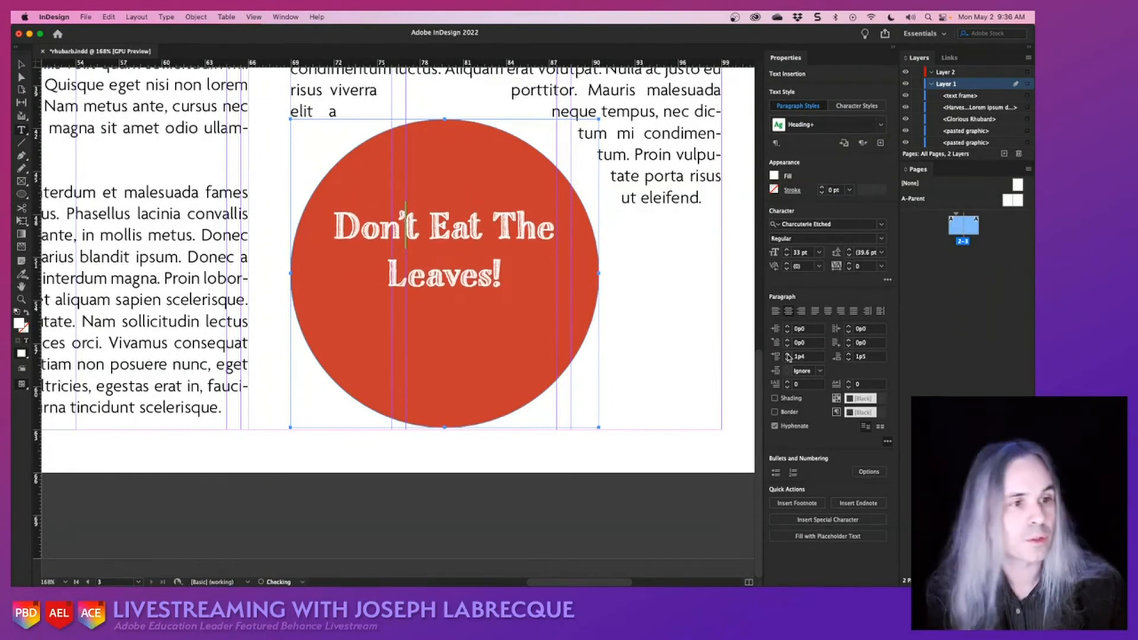
left_click(788, 356)
left_click(788, 356)
left_click(788, 356)
left_click(788, 355)
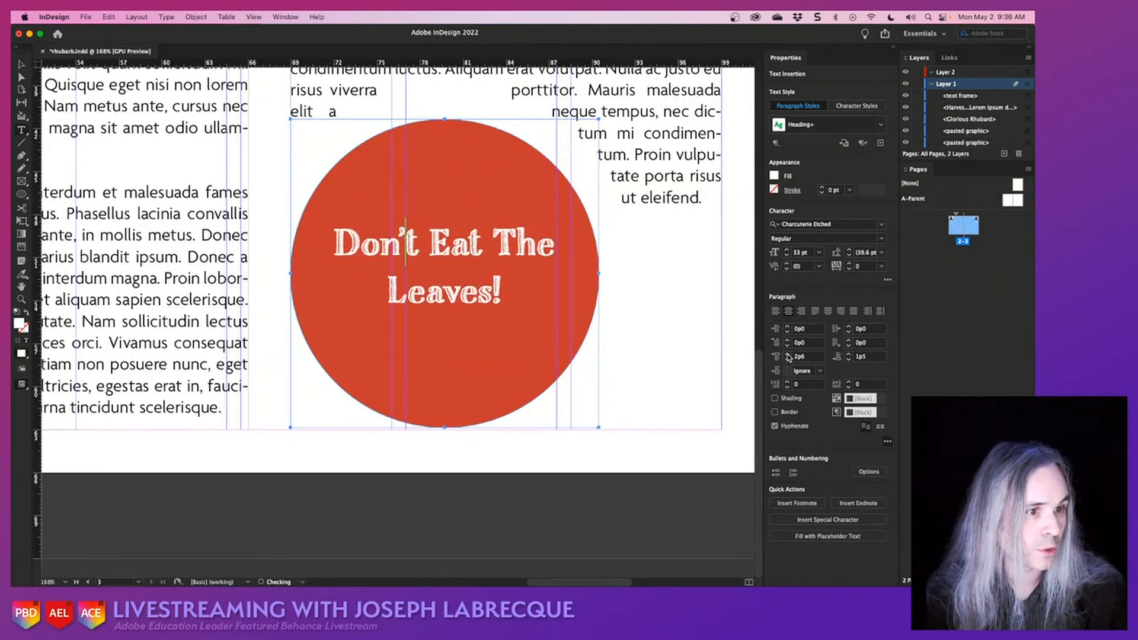
left_click(787, 356)
left_click(788, 356)
left_click(788, 356)
left_click(788, 355)
left_click(788, 356)
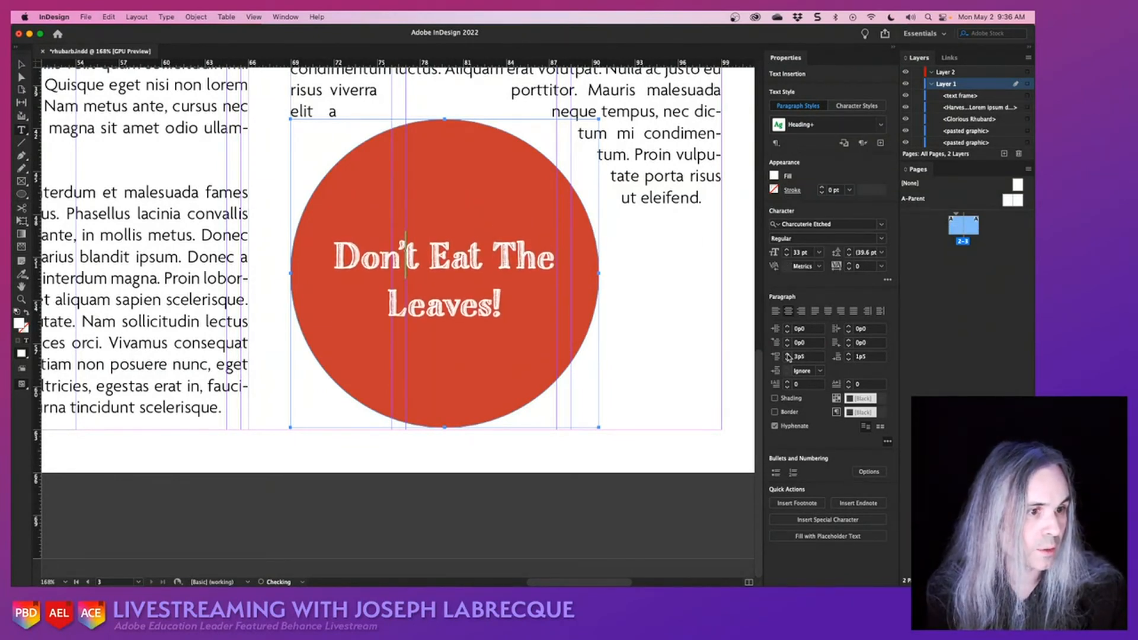
left_click(787, 355)
left_click(788, 356)
left_click(788, 356)
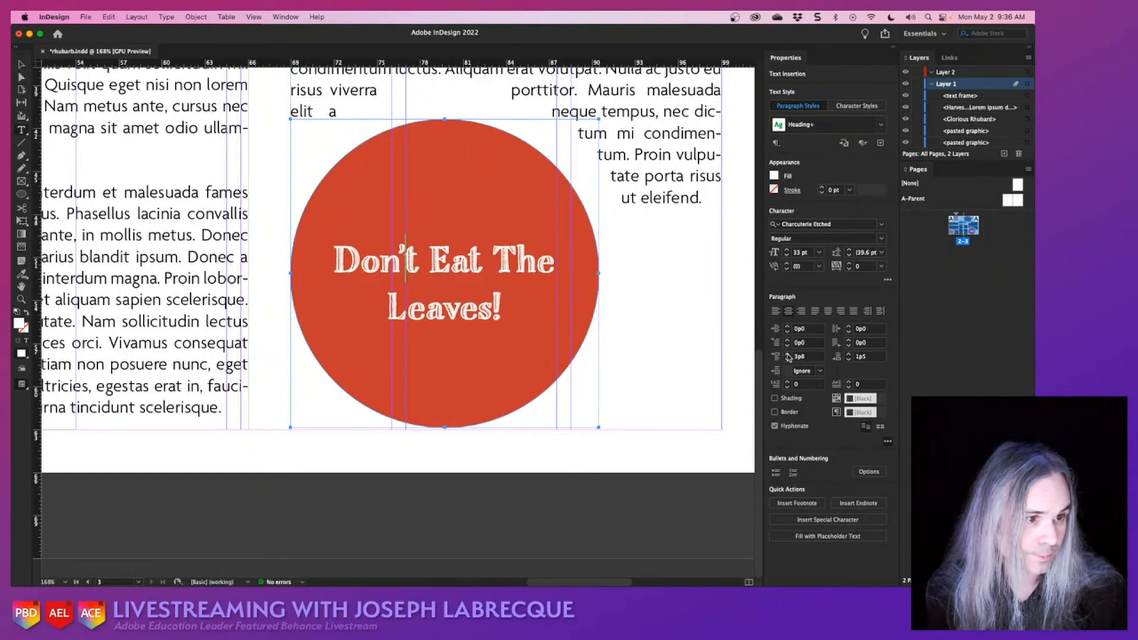
left_click(788, 356)
left_click(787, 356)
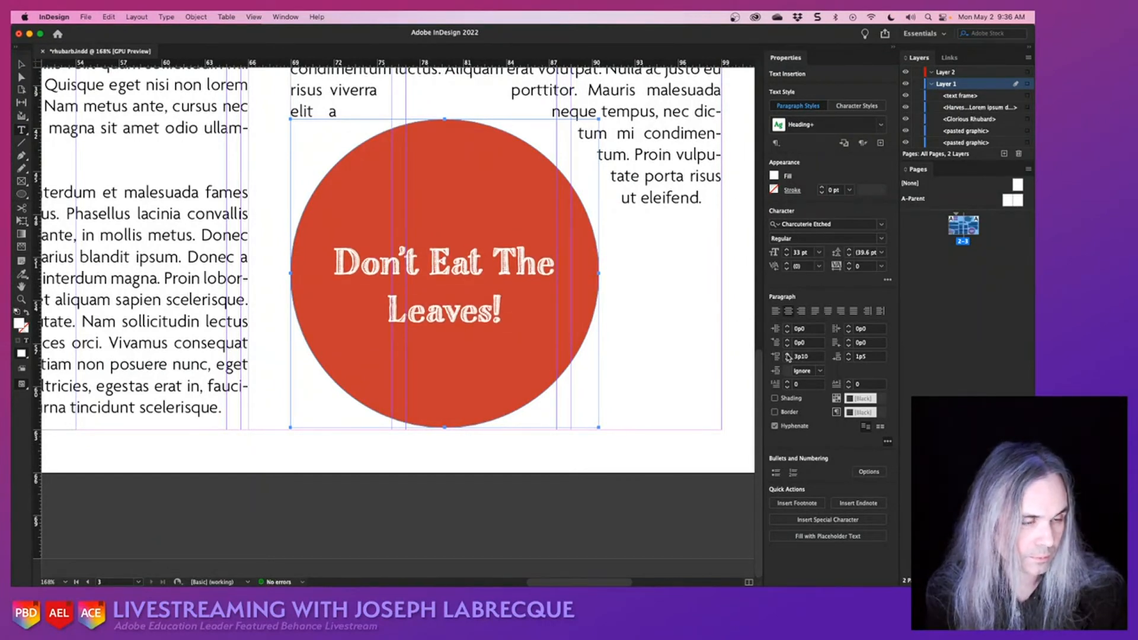
left_click(523, 316)
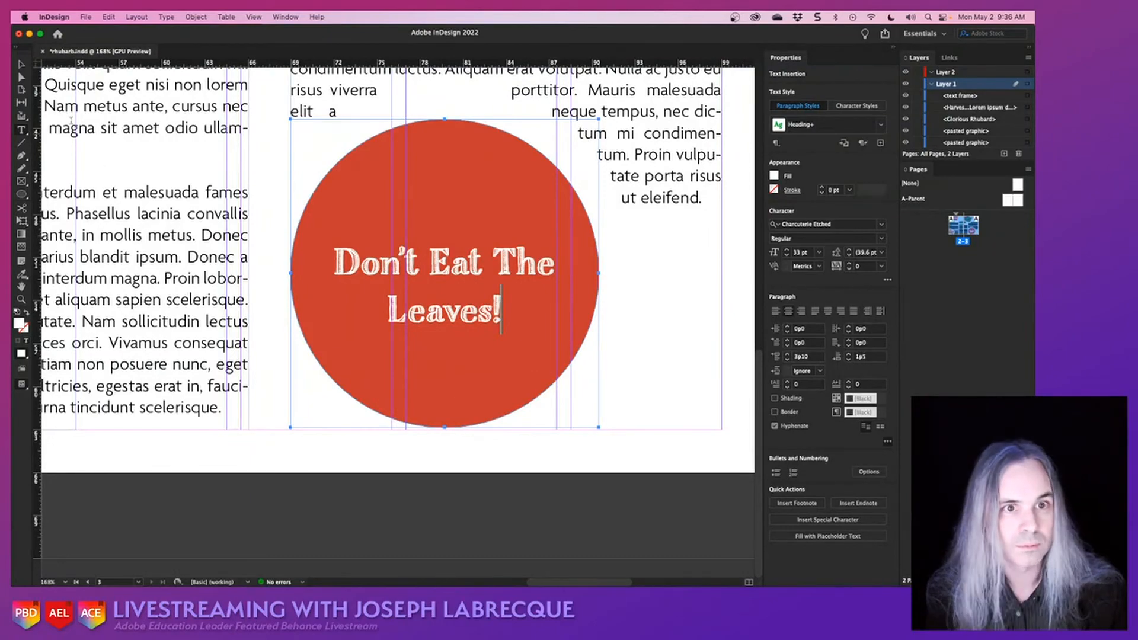
- Deselect the circle, fit the whole spread in view and display it full screen in presentation mode
left_click(21, 64)
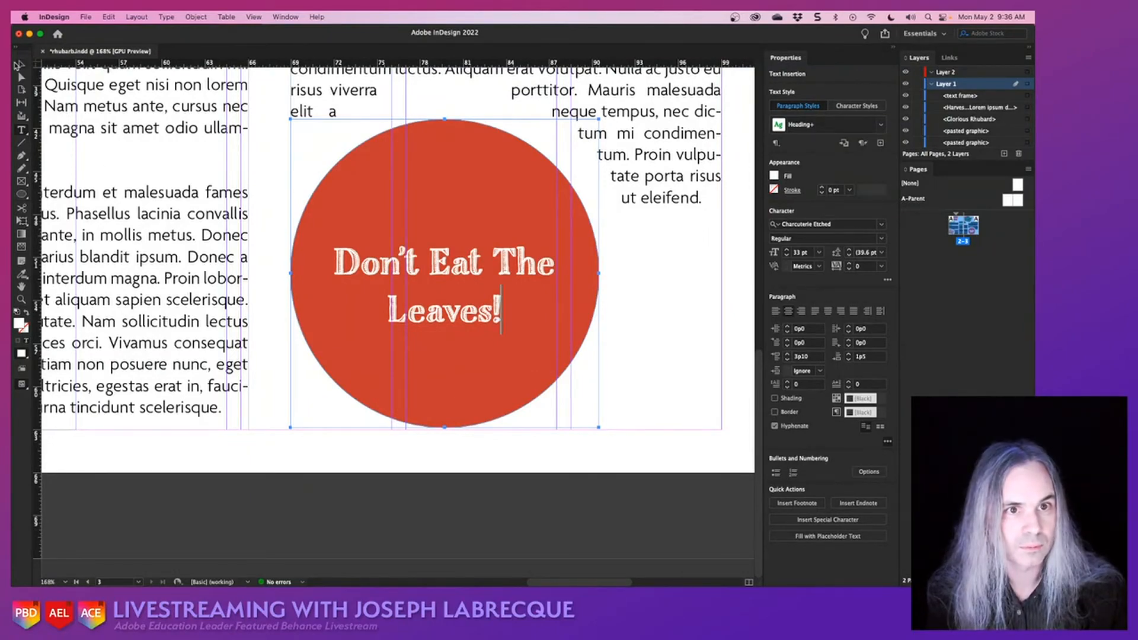
left_click(519, 544)
key("super+alt+0")
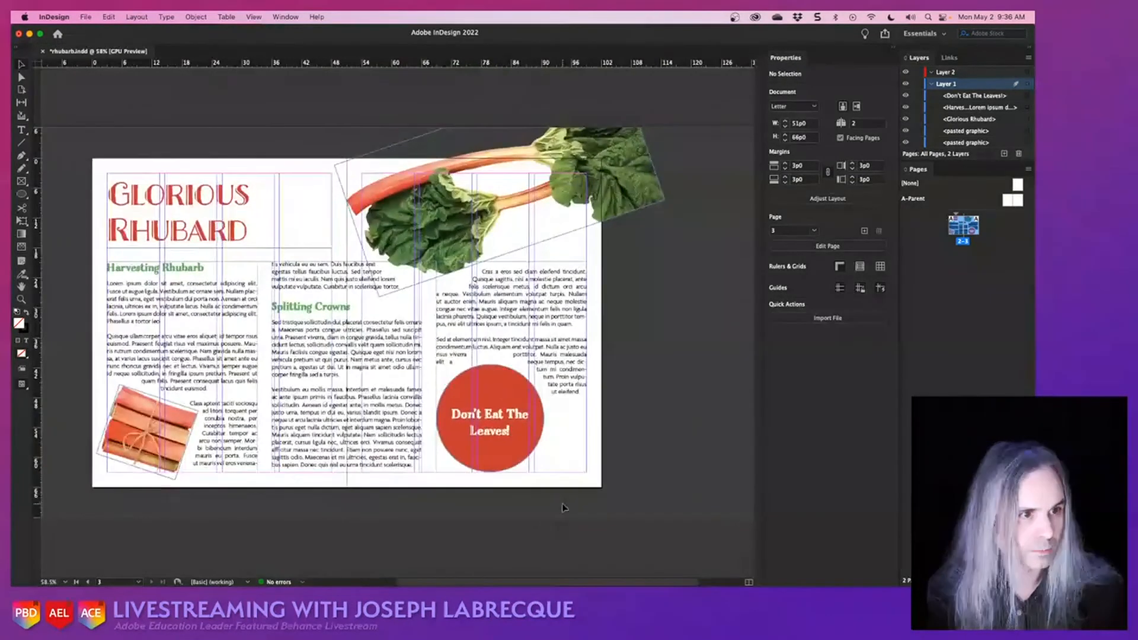
scroll(564, 508, "left", 3)
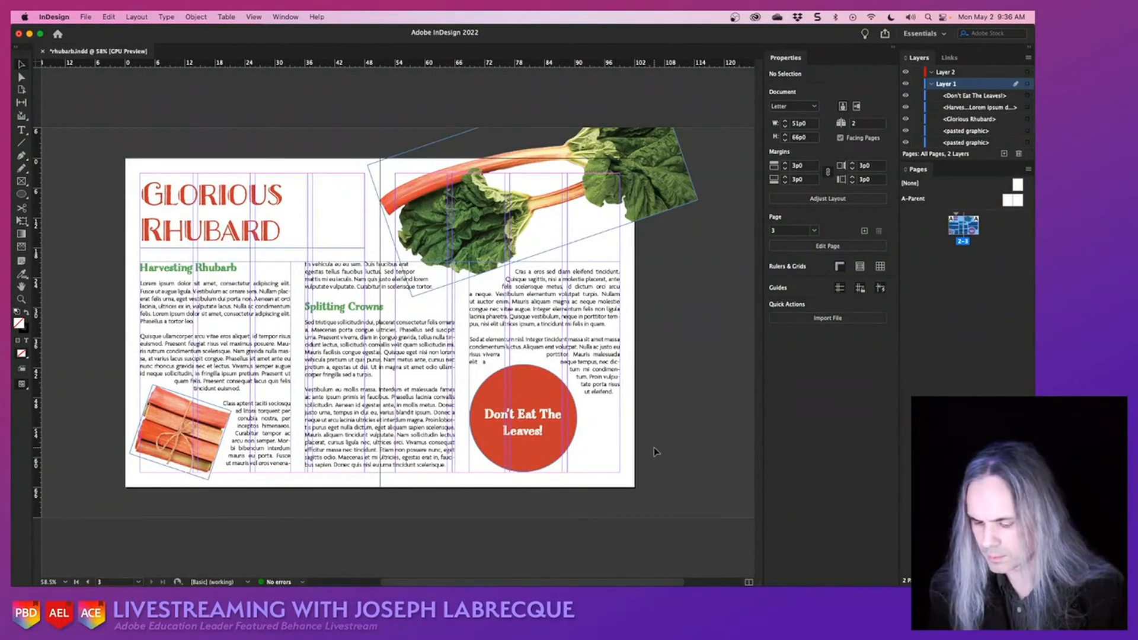
key("shift+w")
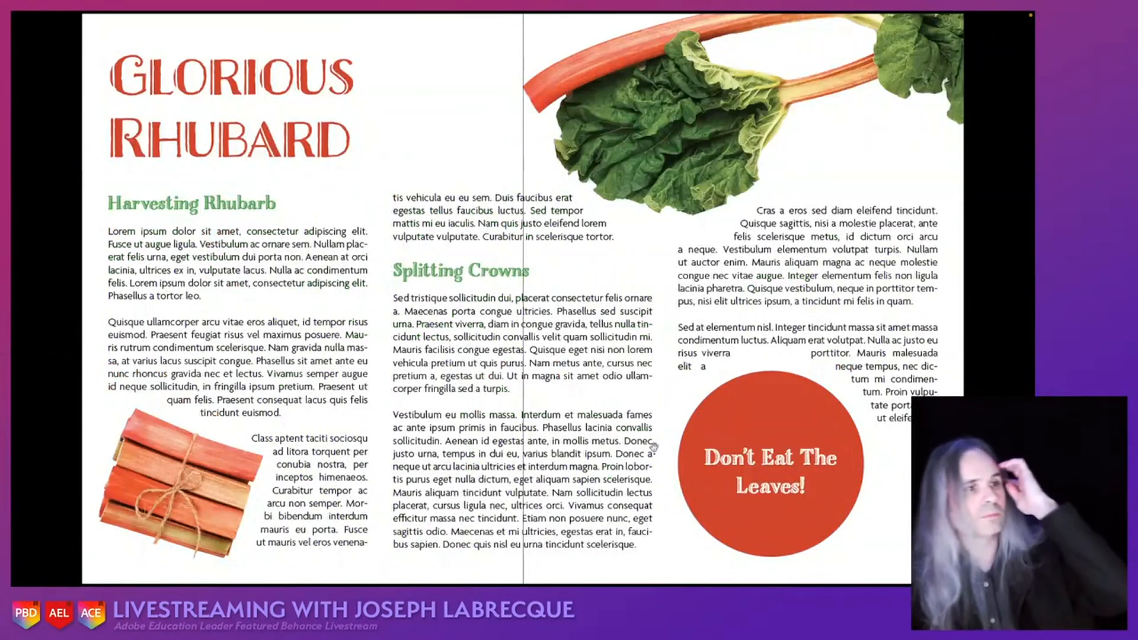